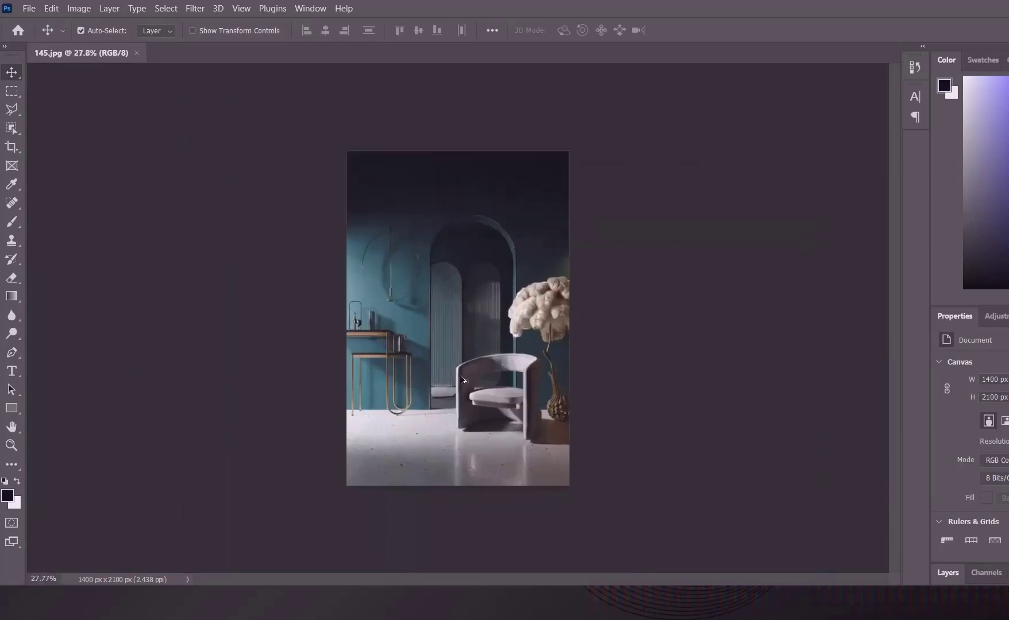
- Examine the image at individual-pixel level around the flower arrangement and return to the whole picture
{"action": "scroll", "coordinate": [483, 368], "scroll_direction": "up", "scroll_amount": 1}
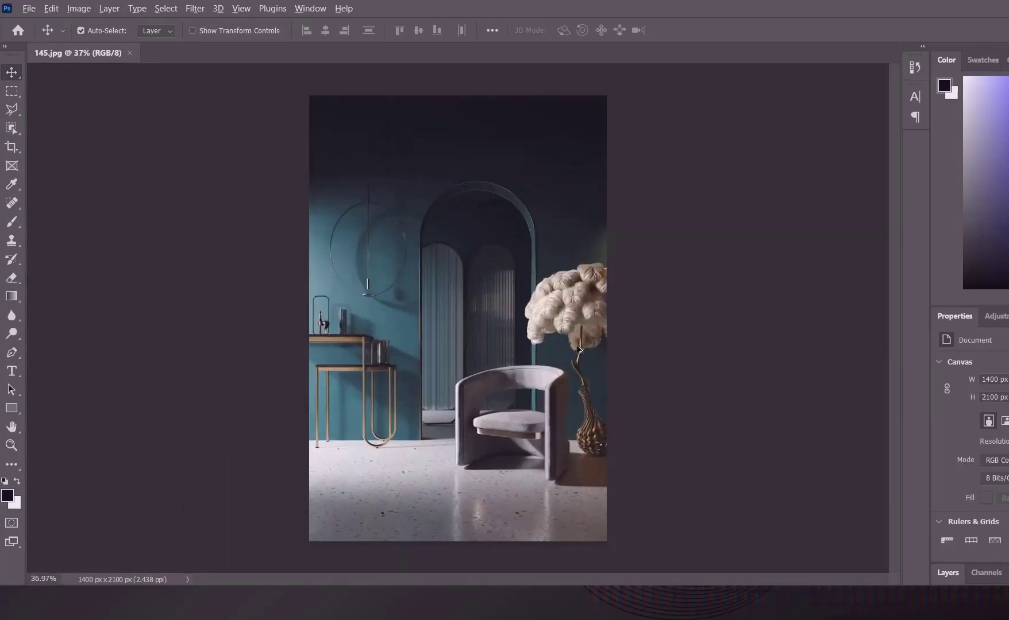
{"action": "scroll", "coordinate": [568, 274], "scroll_direction": "up", "scroll_amount": 10}
{"action": "scroll", "coordinate": [599, 315], "scroll_direction": "up", "scroll_amount": 12}
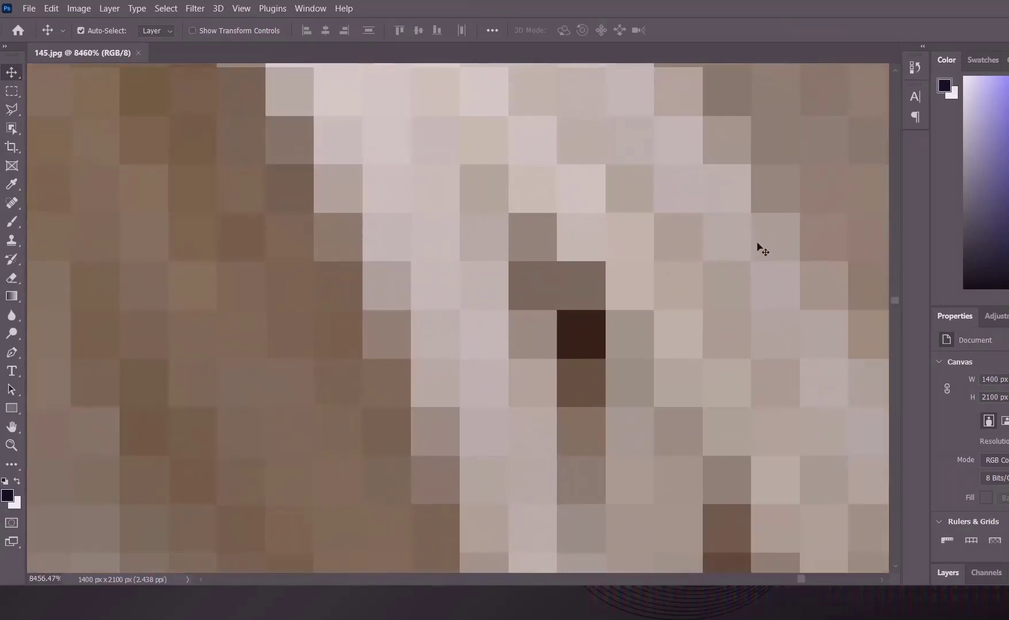
{"action": "scroll", "coordinate": [626, 313], "scroll_direction": "down", "scroll_amount": 20}
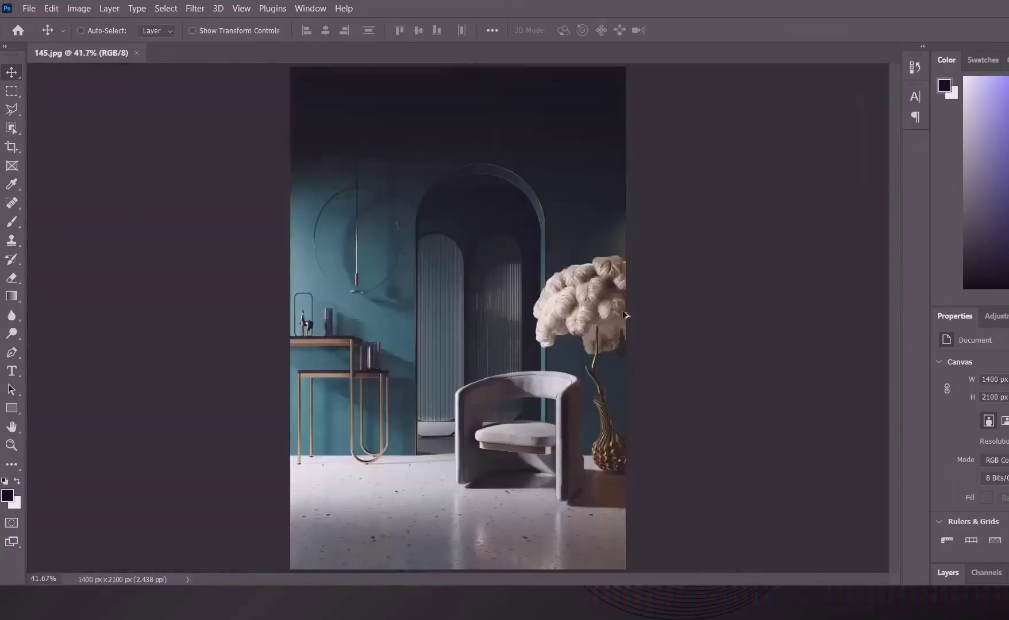
- Review the image's width and height in the Image Size settings, keeping the width unit at Pixels
{"action": "key", "text": "ctrl"}
{"action": "key", "text": "ctrl+alt+i"}
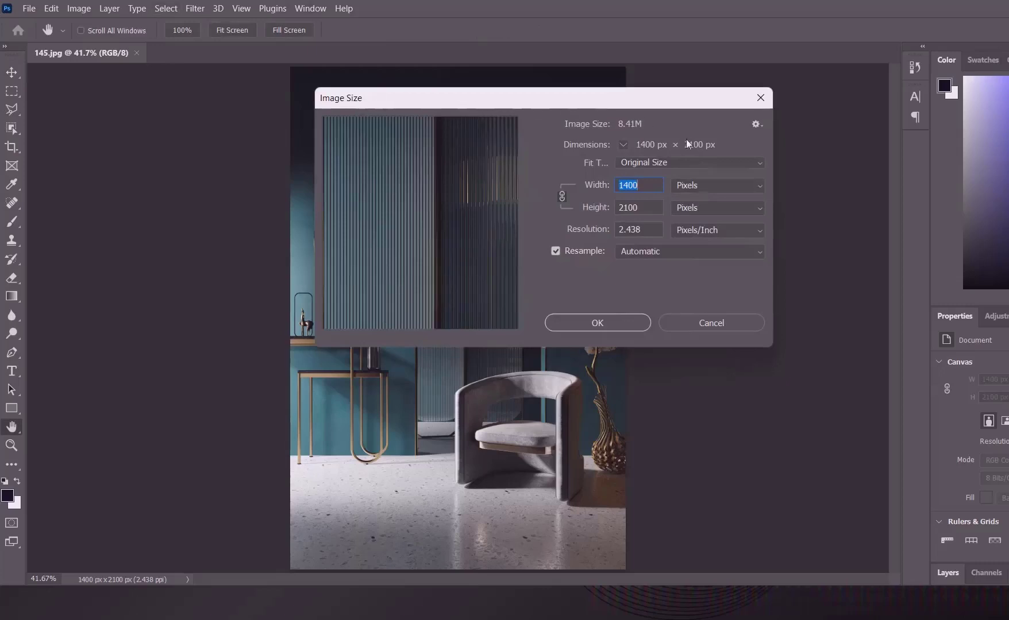
{"action": "left_click", "coordinate": [693, 185]}
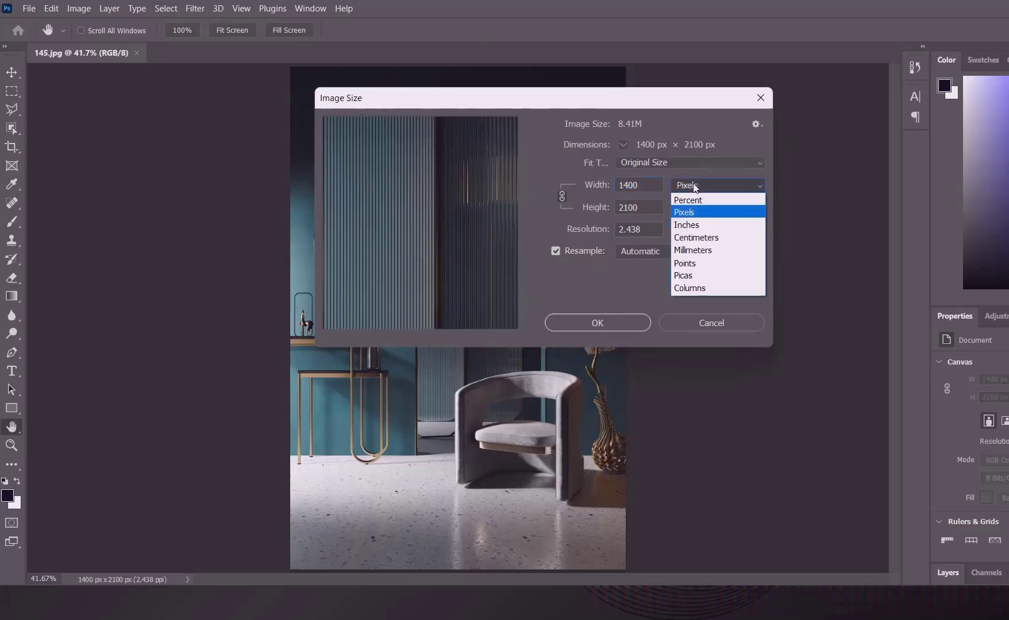
{"action": "left_click", "coordinate": [691, 212]}
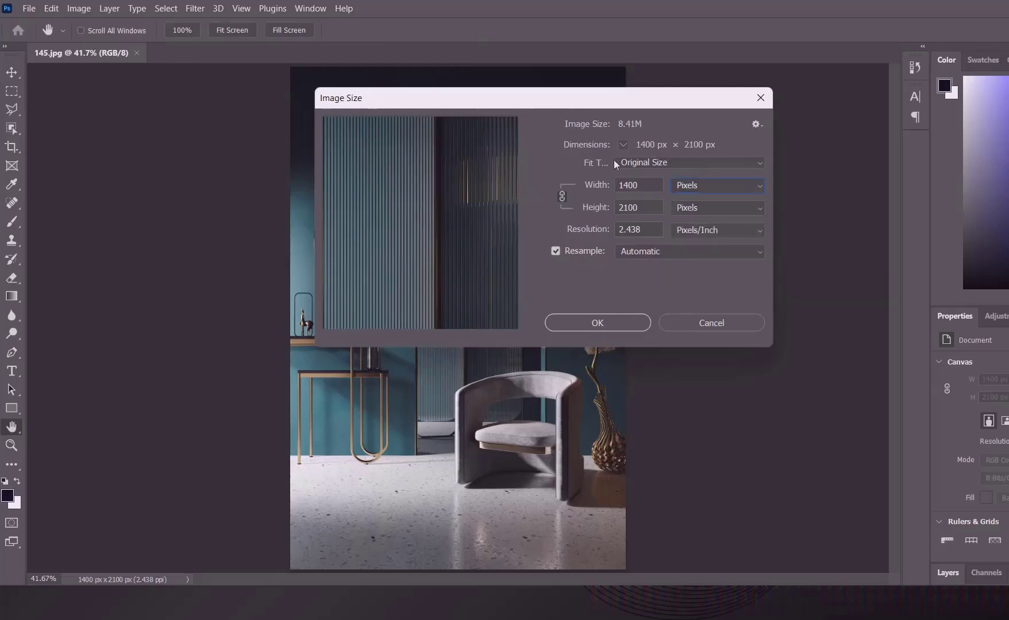
{"action": "left_click_drag", "start_coordinate": [568, 101], "coordinate": [925, 43]}
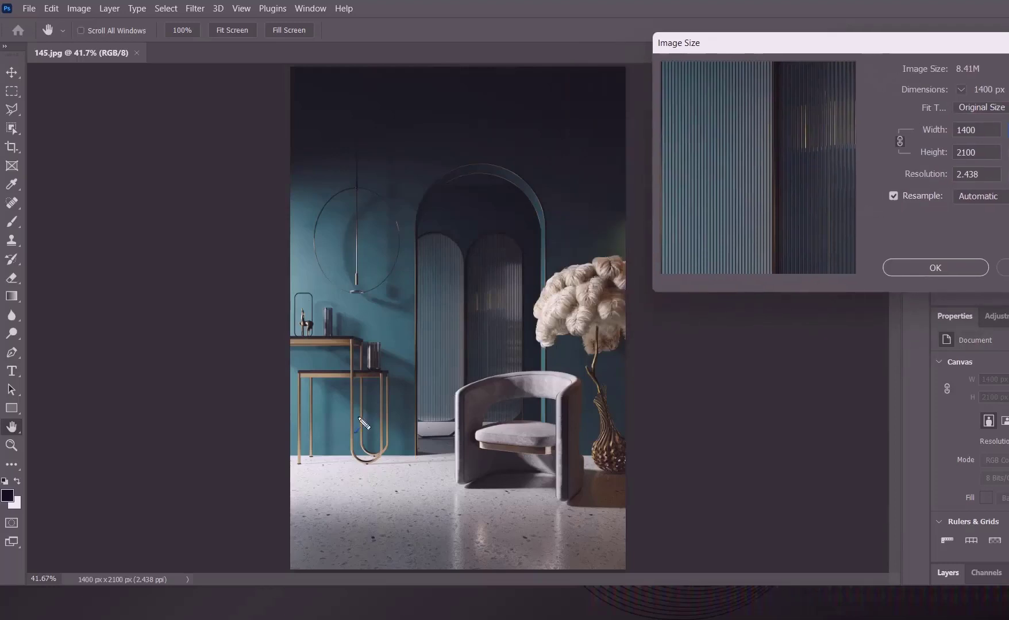
{"action": "left_click_drag", "start_coordinate": [285, 396], "coordinate": [625, 393]}
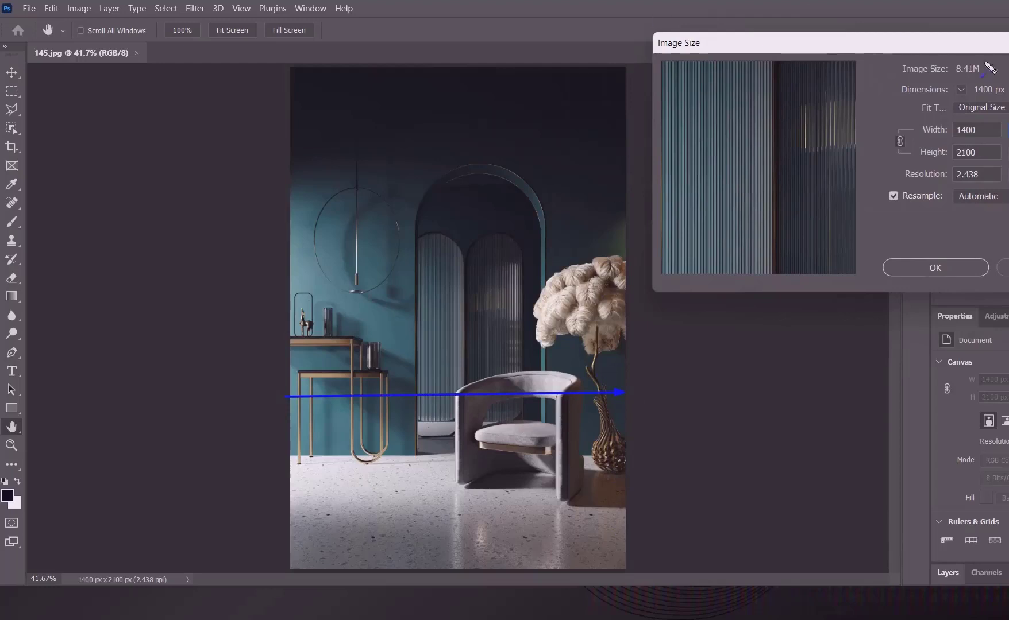
{"action": "mouse_move", "coordinate": [614, 552]}
{"action": "left_mouse_down"}
{"action": "mouse_move", "coordinate": [639, 167]}
{"action": "mouse_move", "coordinate": [633, 86]}
{"action": "mouse_move", "coordinate": [621, 72]}
{"action": "left_mouse_up"}
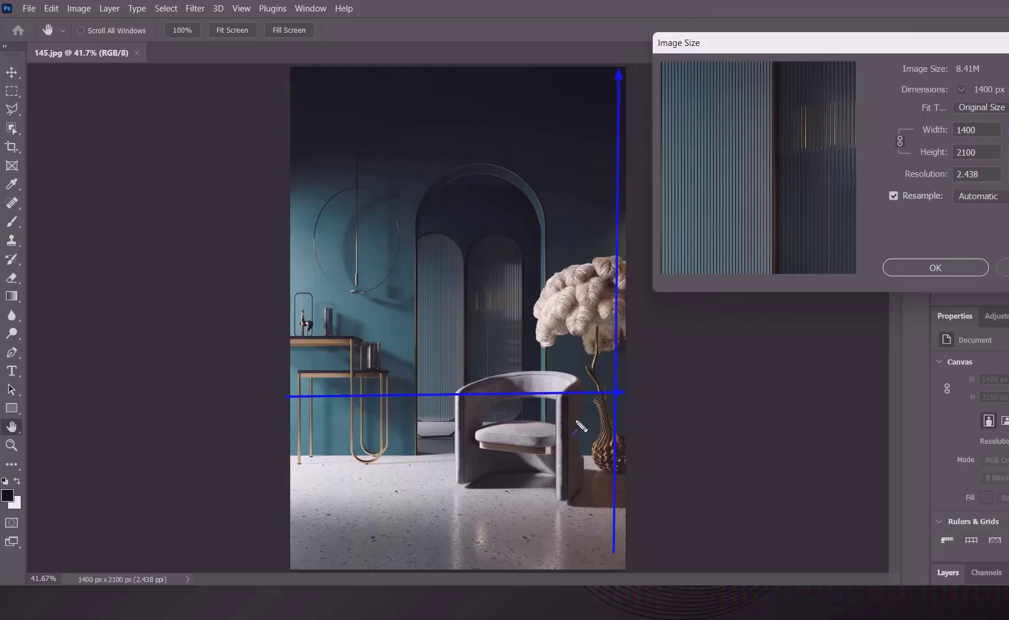
{"action": "key", "text": "Escape"}
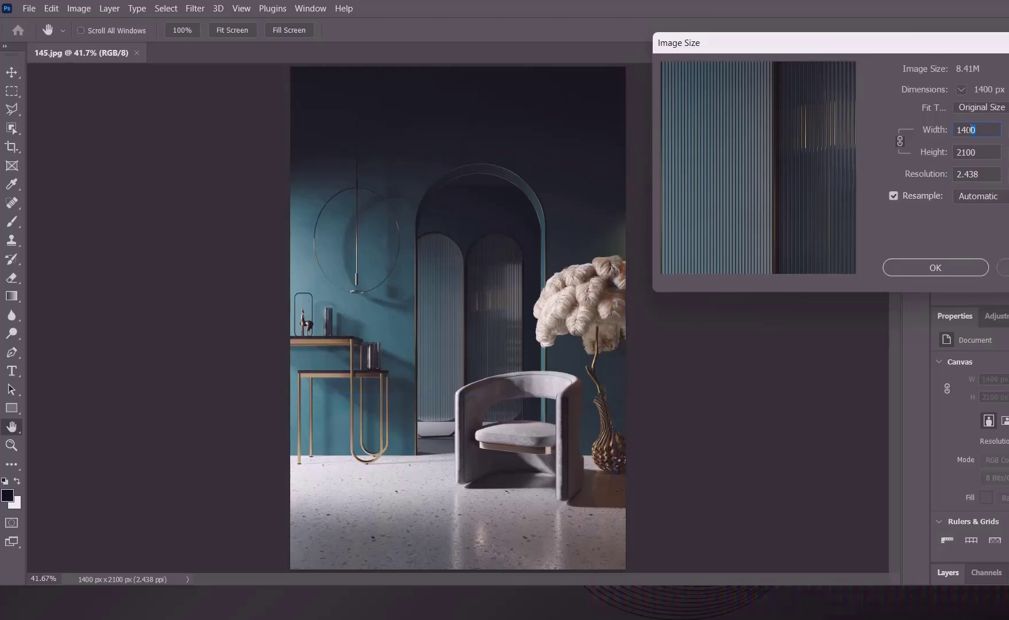
{"action": "double_click", "coordinate": [970, 129]}
{"action": "left_click_drag", "start_coordinate": [985, 150], "coordinate": [945, 155]}
{"action": "key", "text": "Return"}
- Examine the individual pixels of the golden branch and the dark wall beside it at maximum magnification
{"action": "key", "text": "v"}
{"action": "scroll", "coordinate": [595, 360], "scroll_direction": "up", "scroll_amount": 10}
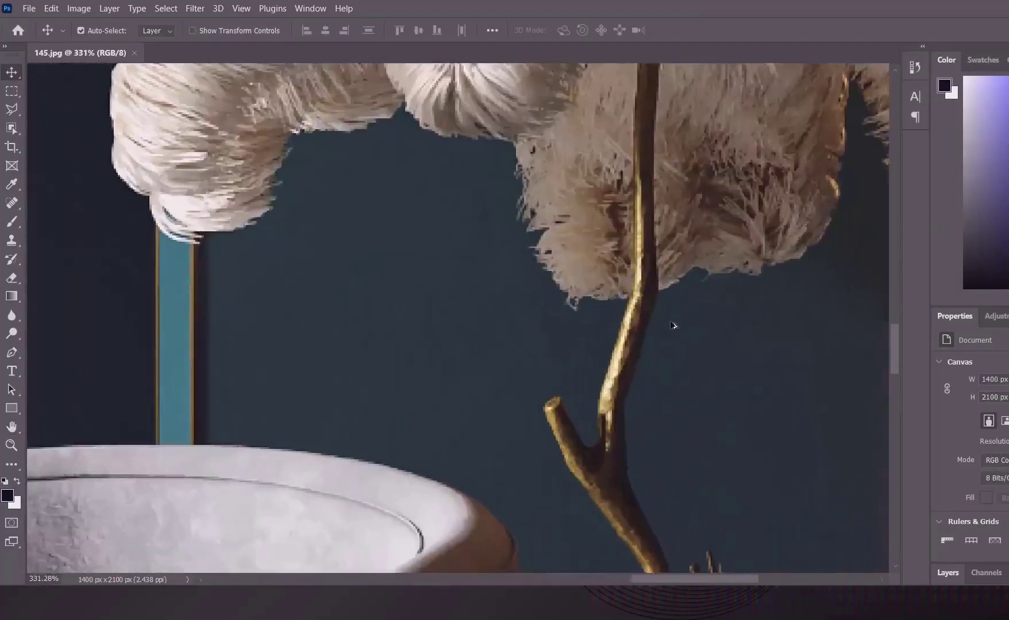
{"action": "scroll", "coordinate": [673, 325], "scroll_direction": "up", "scroll_amount": 5}
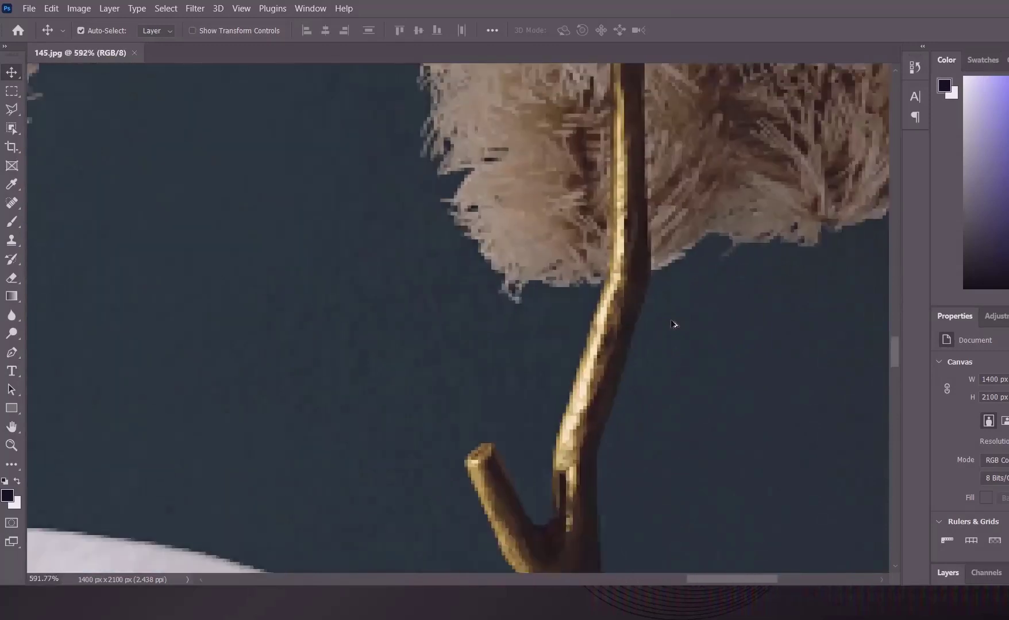
{"action": "scroll", "coordinate": [673, 326], "scroll_direction": "up", "scroll_amount": 15}
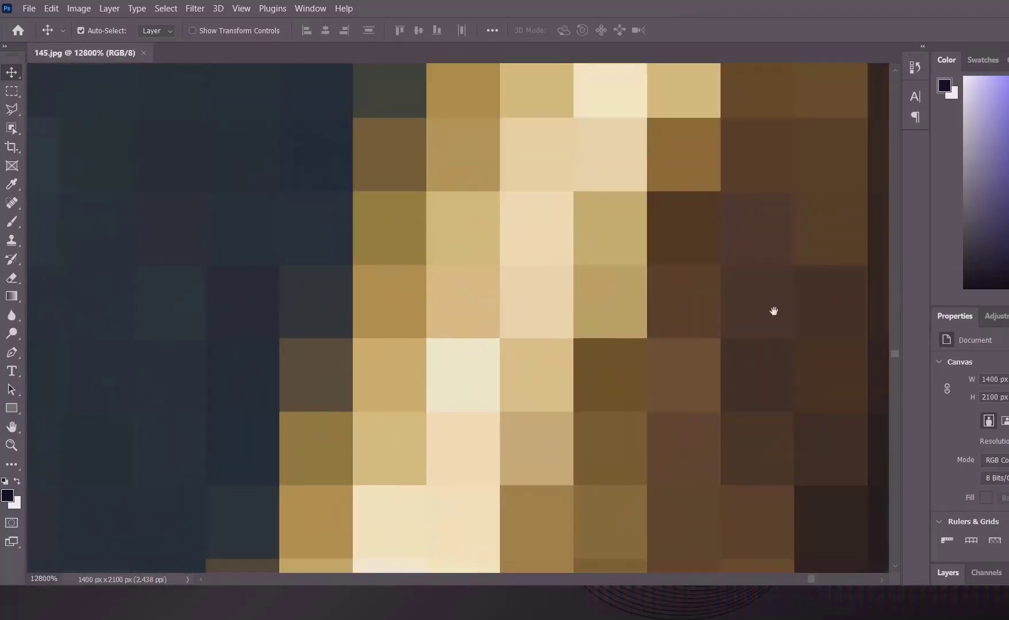
{"action": "left_click_drag", "start_coordinate": [774, 311], "coordinate": [308, 291]}
{"action": "left_click_drag", "start_coordinate": [671, 291], "coordinate": [270, 276]}
{"action": "left_click_drag", "start_coordinate": [551, 290], "coordinate": [436, 309]}
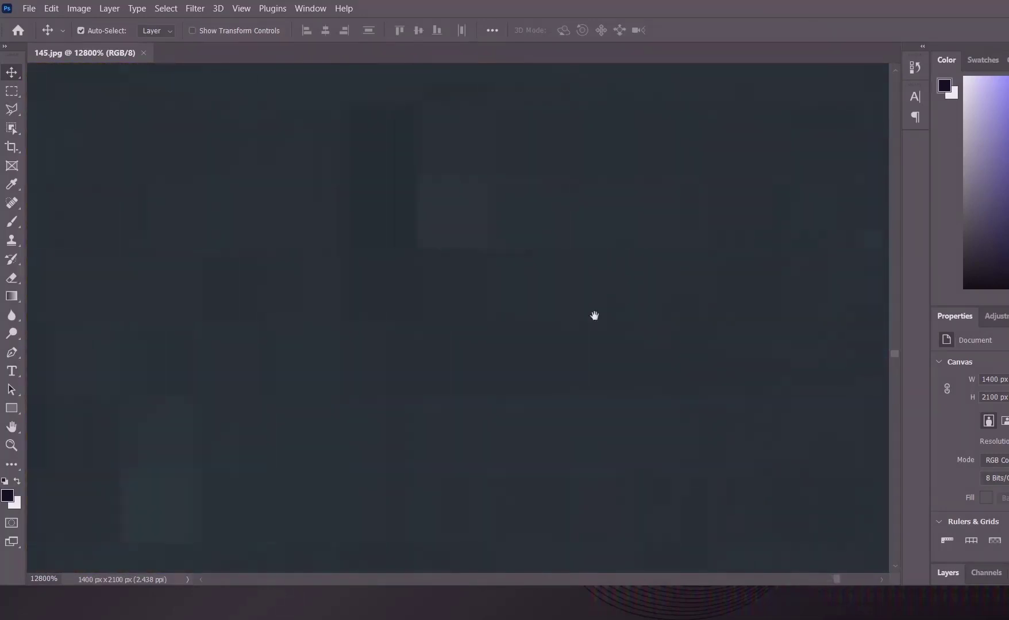
{"action": "left_click_drag", "start_coordinate": [594, 316], "coordinate": [403, 331]}
{"action": "left_click_drag", "start_coordinate": [623, 333], "coordinate": [529, 333]}
{"action": "key", "text": "ctrl+0"}
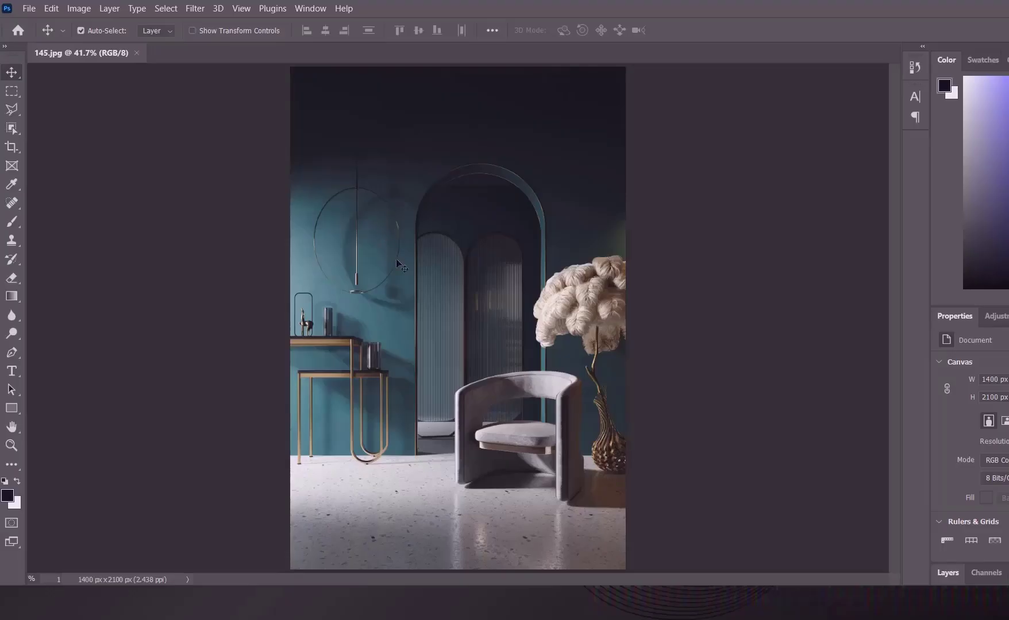
- Check the Image Size settings again and inspect the animal figurine on the console table in close-up
{"action": "key", "text": "ctrl+alt+i"}
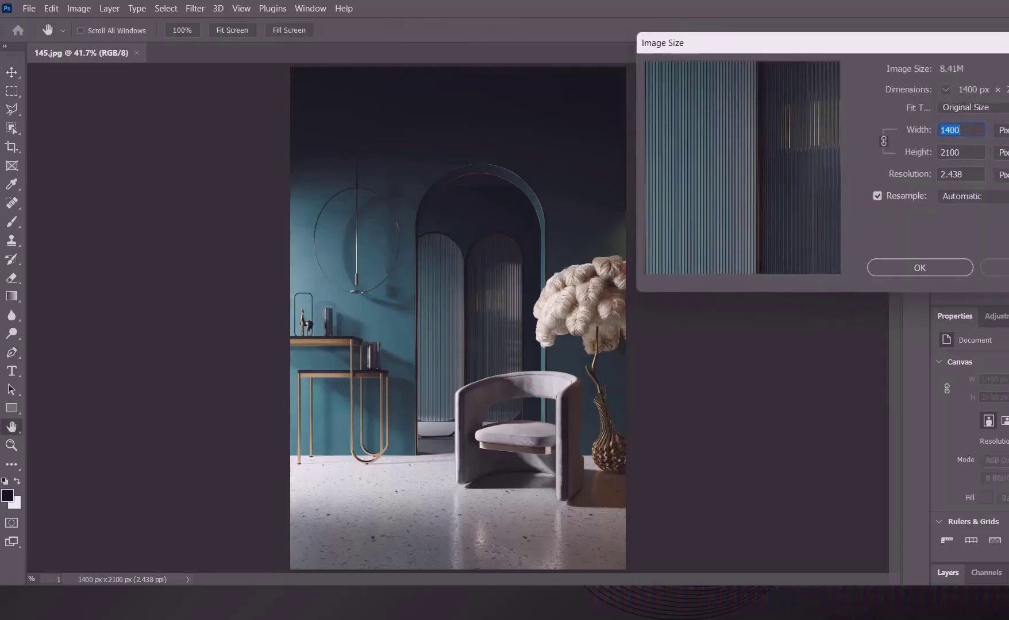
{"action": "key", "text": "Return"}
{"action": "scroll", "coordinate": [285, 363], "scroll_direction": "up", "scroll_amount": 5}
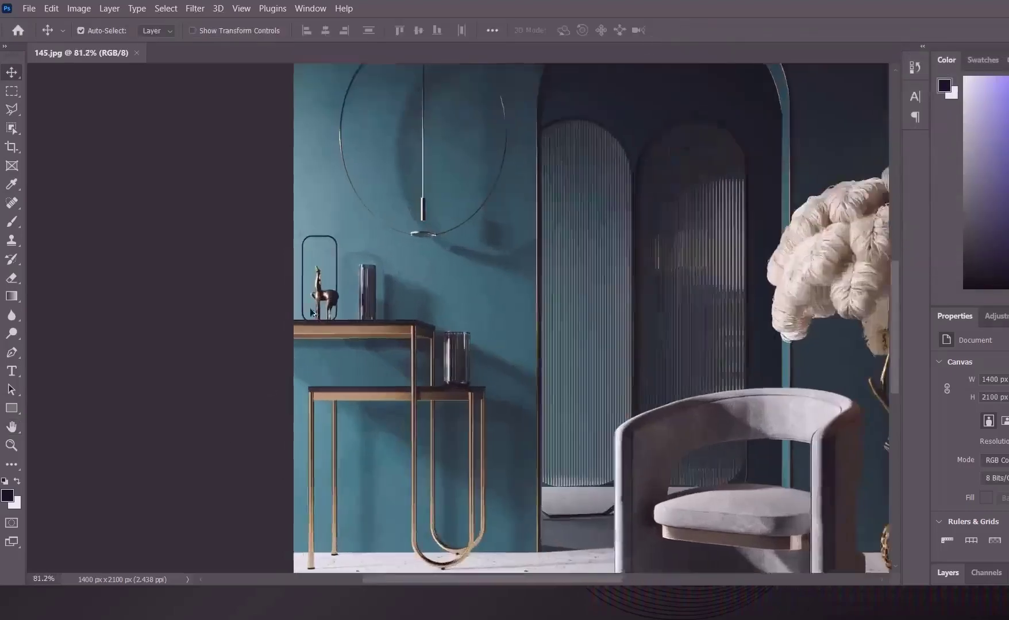
{"action": "scroll", "coordinate": [310, 308], "scroll_direction": "up", "scroll_amount": 15}
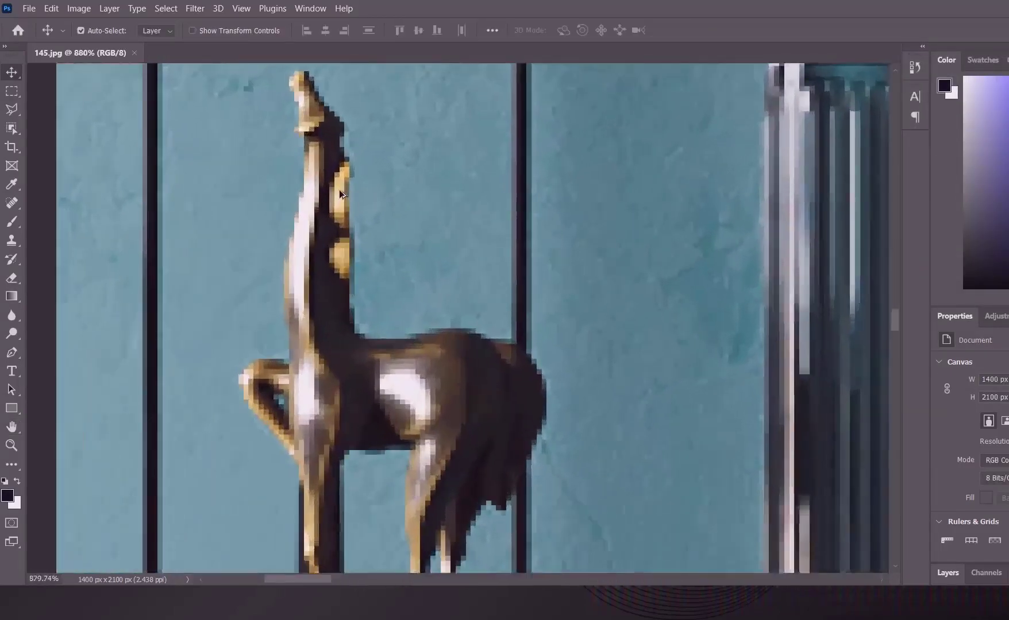
{"action": "scroll", "coordinate": [339, 193], "scroll_direction": "down", "scroll_amount": 5}
{"action": "scroll", "coordinate": [322, 289], "scroll_direction": "up", "scroll_amount": 1}
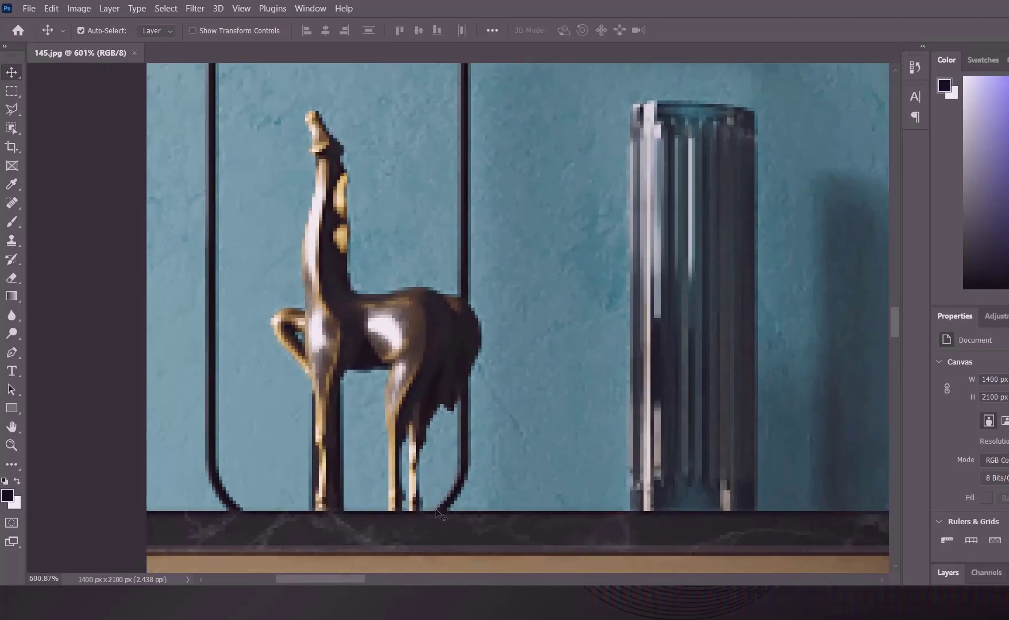
- Resample the image to a width of 700 pixels with the height linked proportionally
{"action": "key", "text": "ctrl"}
{"action": "key", "text": "ctrl+alt+i"}
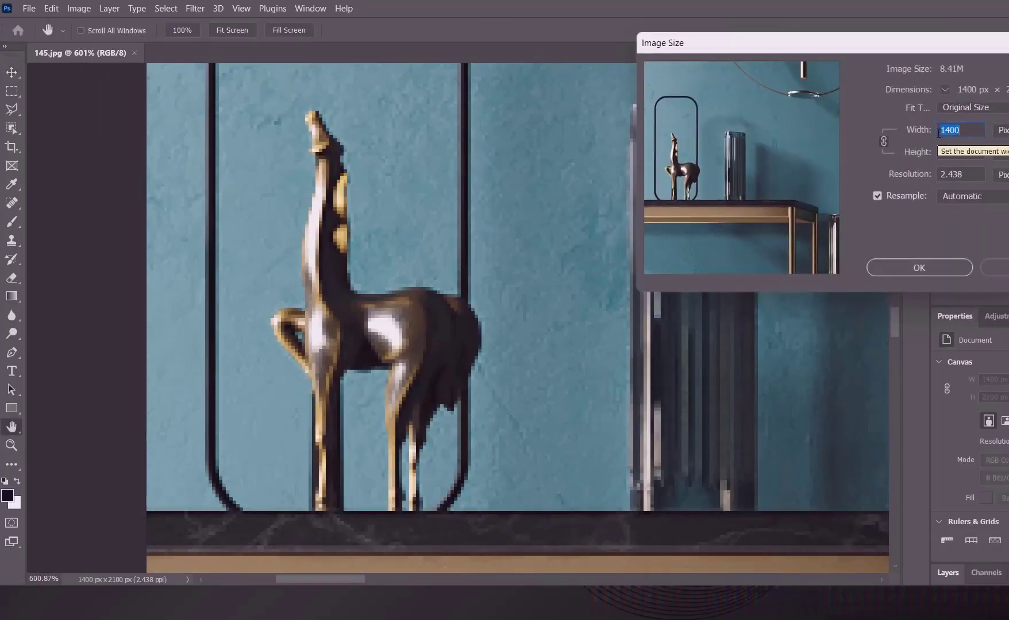
{"action": "type", "text": "700"}
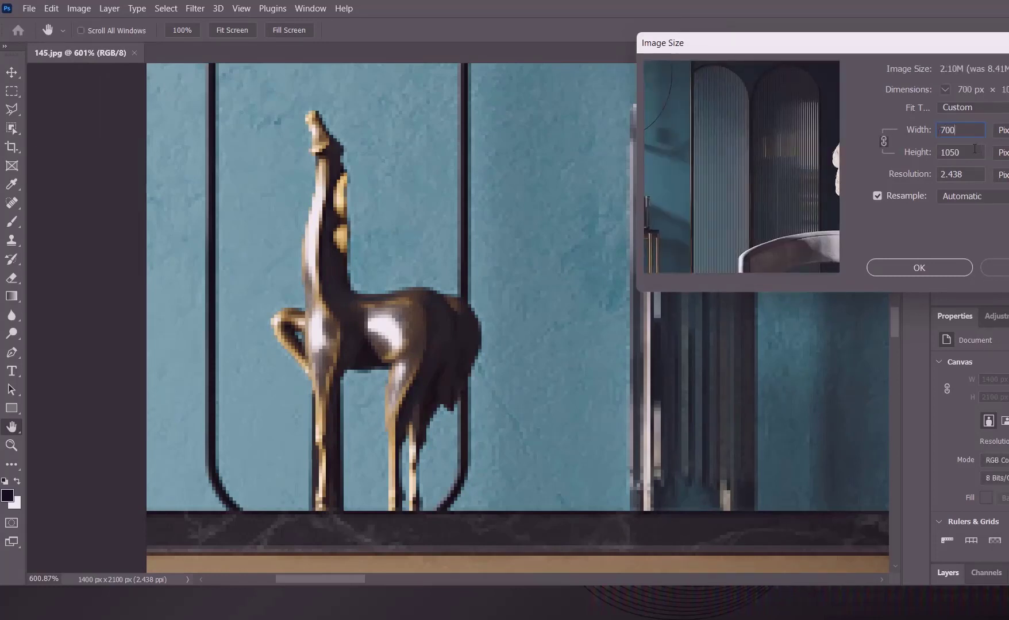
{"action": "left_click", "coordinate": [953, 152]}
{"action": "left_click", "coordinate": [919, 270]}
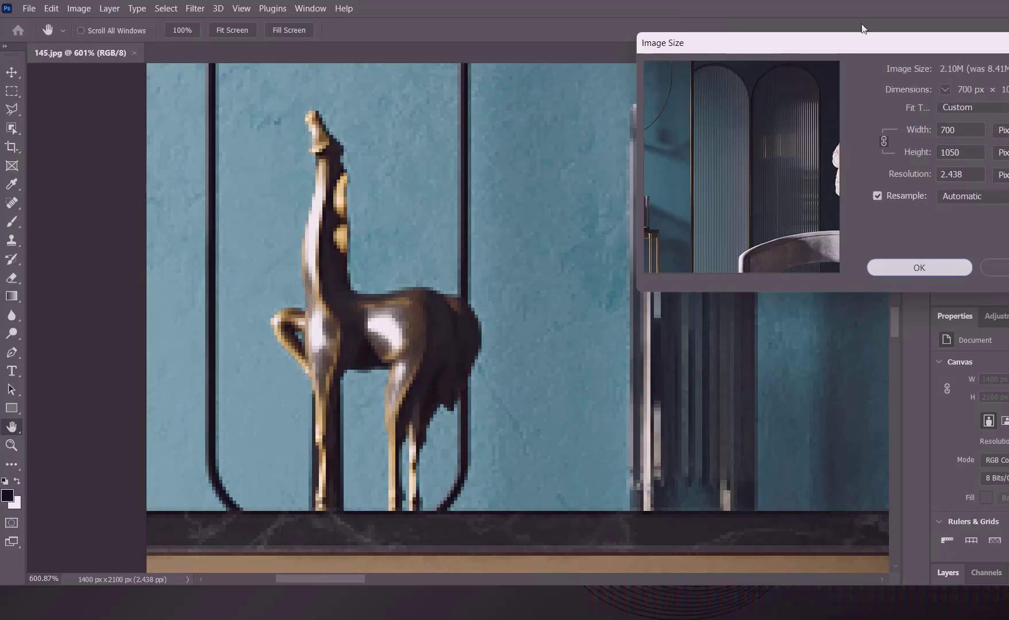
{"action": "left_click", "coordinate": [933, 267]}
- Inspect the figurine's pixels in the resized image and reduce the image width to 350 pixels, keeping the proportions
{"action": "key", "text": "ctrl+0"}
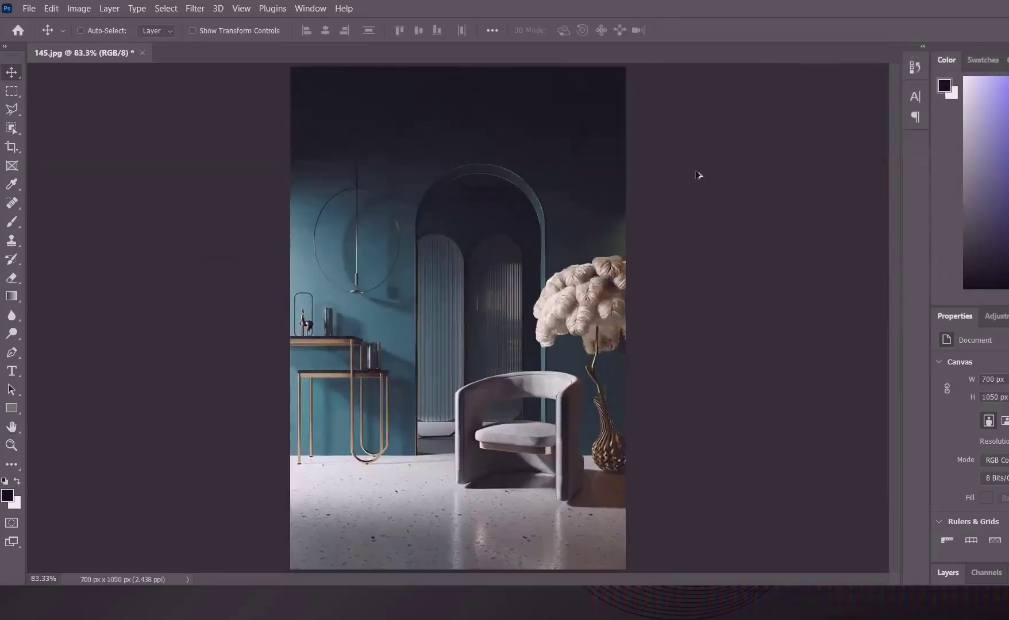
{"action": "scroll", "coordinate": [341, 316], "scroll_direction": "up", "scroll_amount": 10}
{"action": "scroll", "coordinate": [342, 318], "scroll_direction": "up", "scroll_amount": 6}
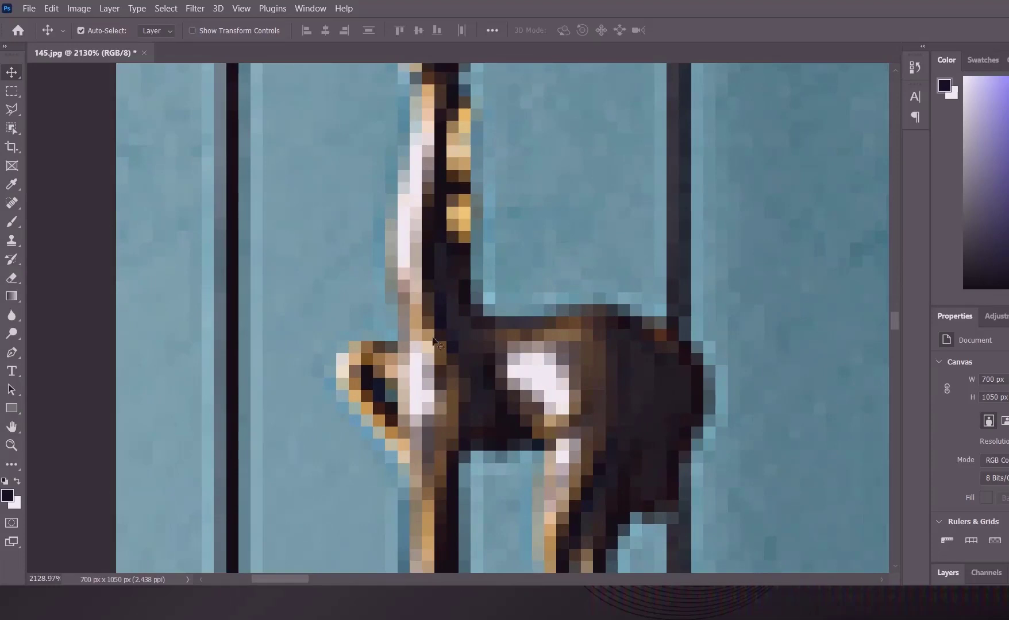
{"action": "scroll", "coordinate": [422, 350], "scroll_direction": "down", "scroll_amount": 6}
{"action": "scroll", "coordinate": [530, 368], "scroll_direction": "up", "scroll_amount": 3}
{"action": "scroll", "coordinate": [530, 369], "scroll_direction": "up", "scroll_amount": 1}
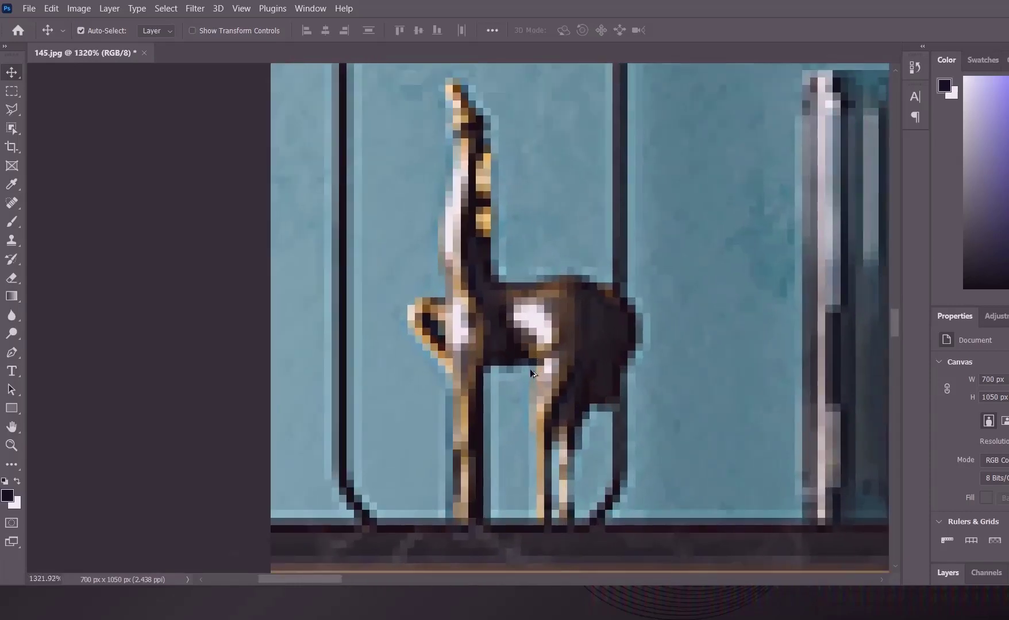
{"action": "key", "text": "h"}
{"action": "key", "text": "ctrl+alt+i"}
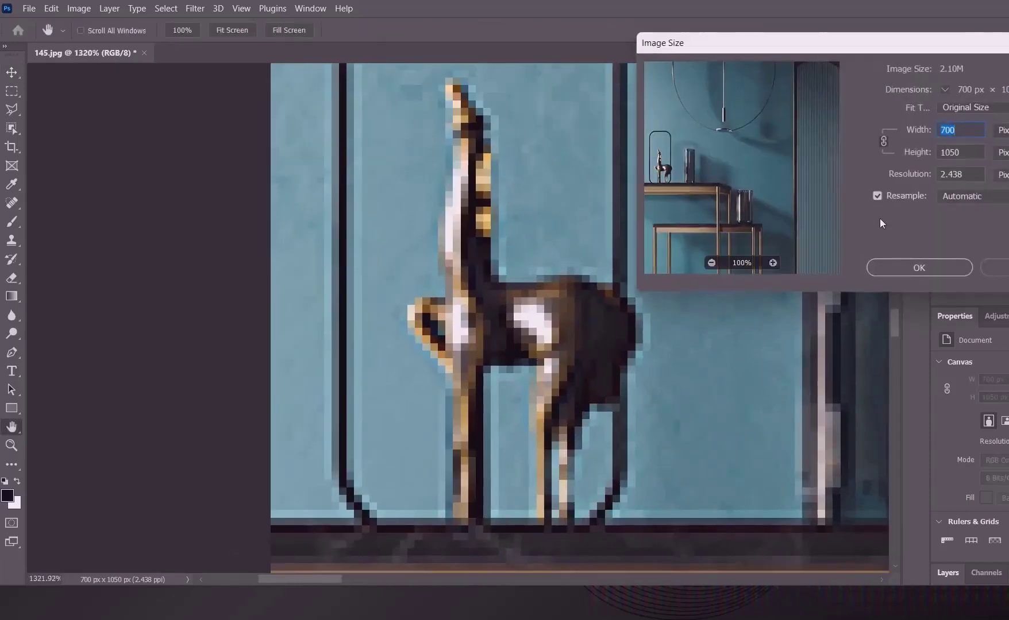
{"action": "type", "text": "350"}
{"action": "key", "text": "Return"}
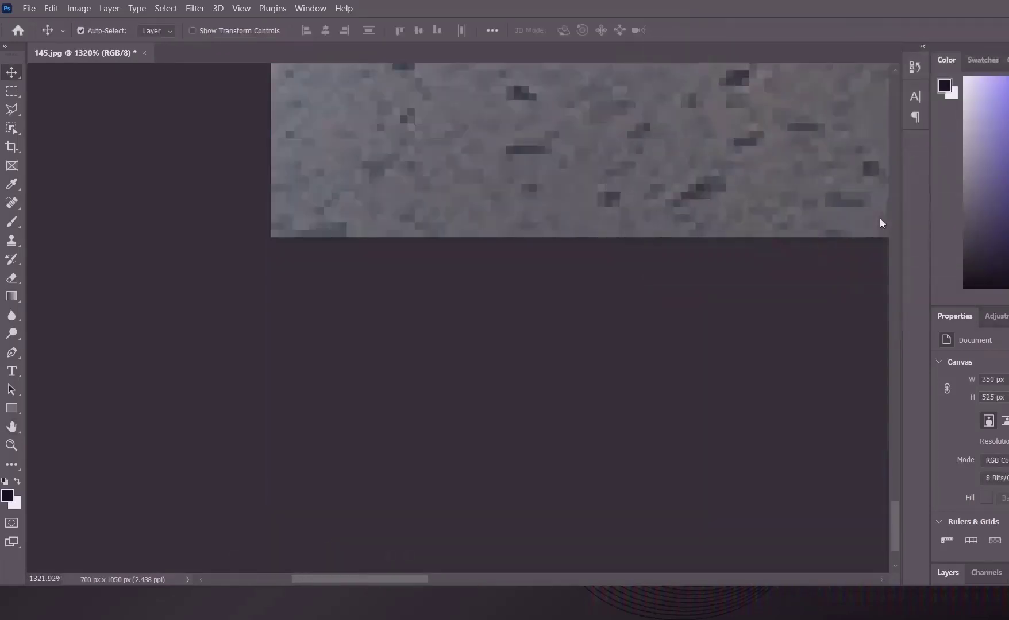
- Inspect the figurine again and reduce the image width to 125 pixels, keeping the proportions
{"action": "key", "text": "ctrl+0"}
{"action": "scroll", "coordinate": [237, 353], "scroll_direction": "up", "scroll_amount": 5}
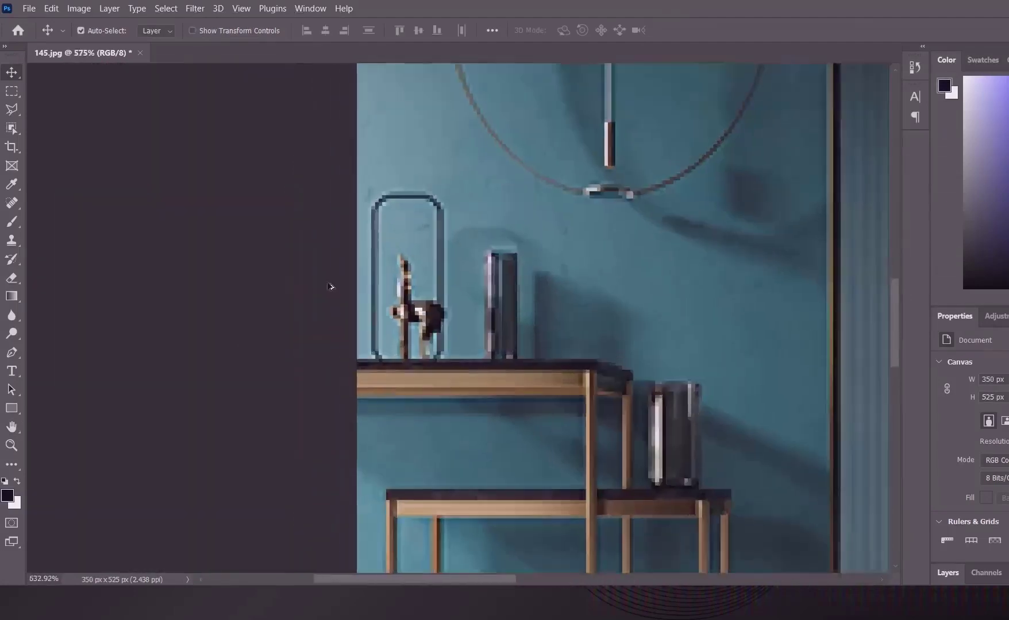
{"action": "scroll", "coordinate": [402, 307], "scroll_direction": "up", "scroll_amount": 7}
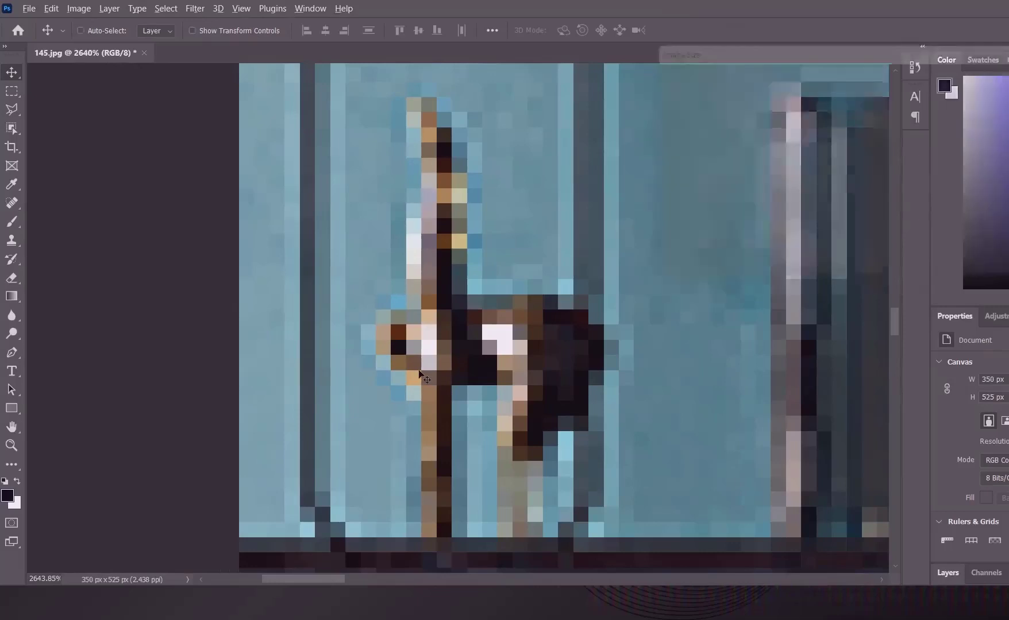
{"action": "key", "text": "ctrl+alt+i"}
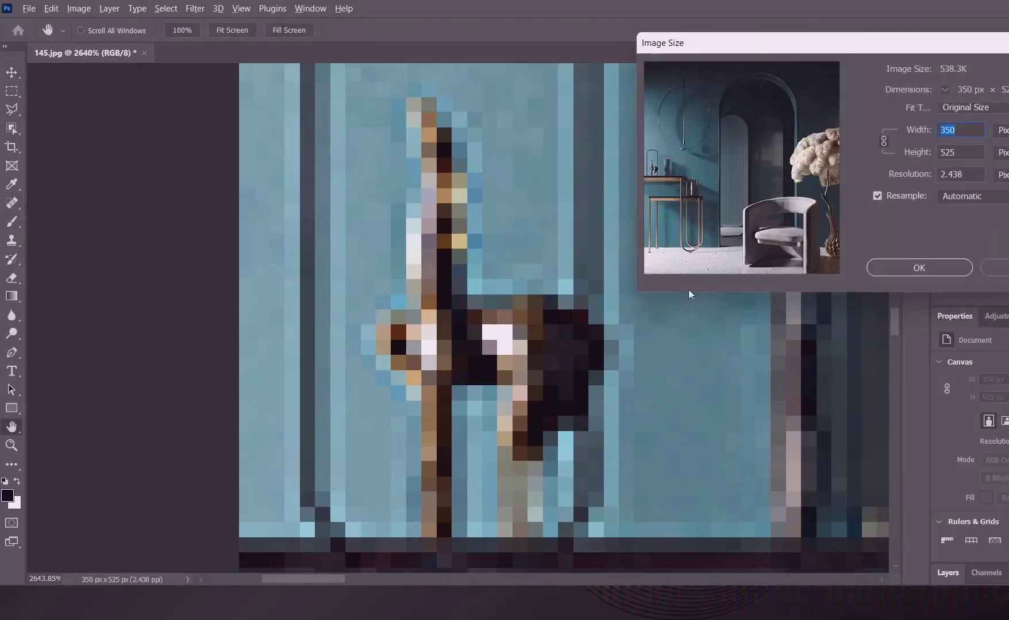
{"action": "type", "text": "125"}
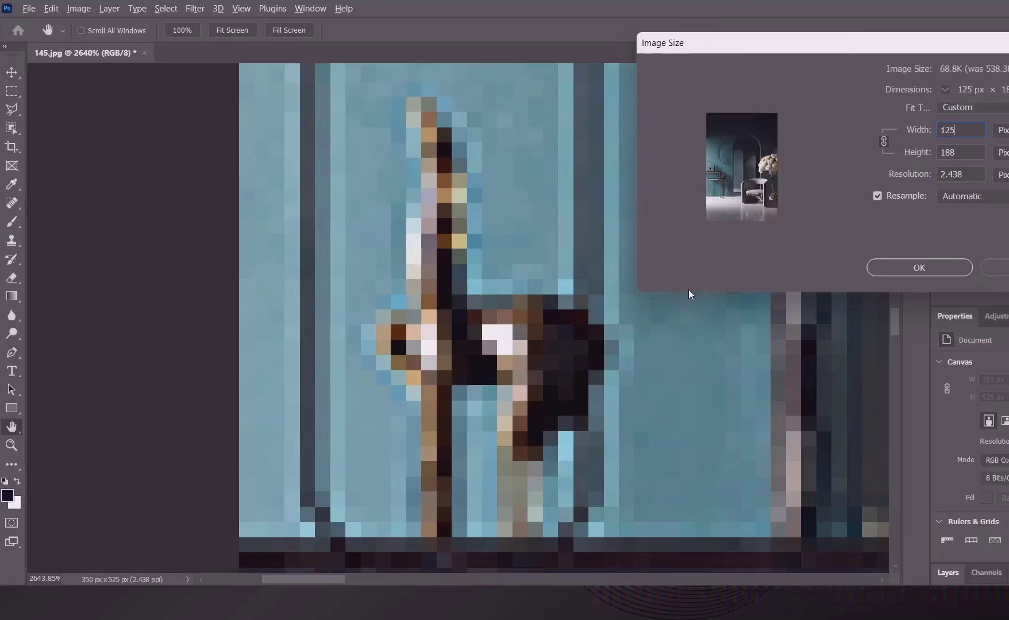
{"action": "key", "text": "Return"}
- Compare the detail of the figurine and console tables in the 125-pixel-wide image, close up and as a whole
{"action": "key", "text": "ctrl+0"}
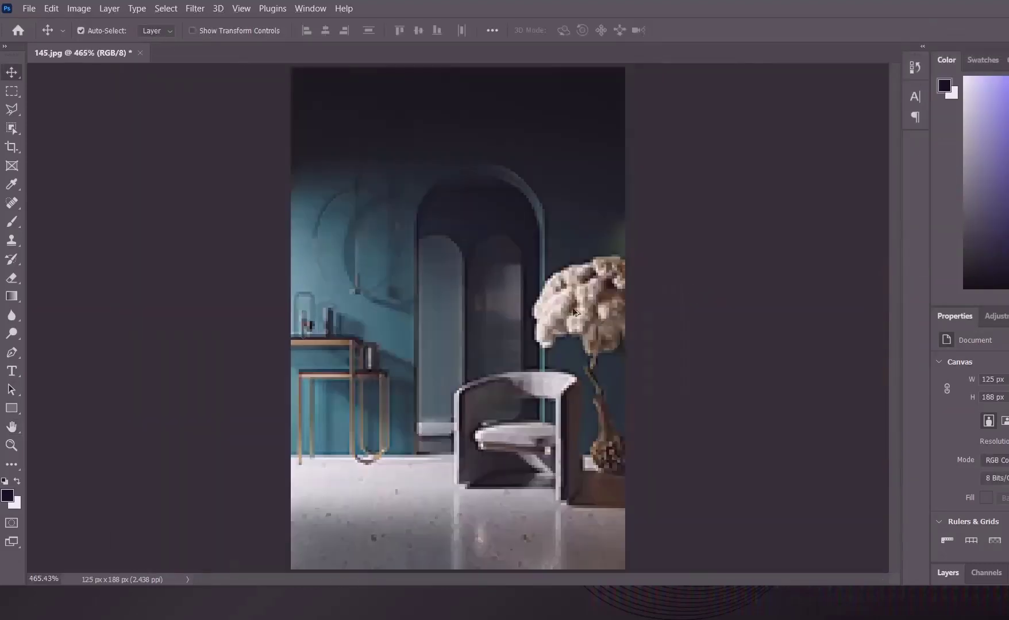
{"action": "scroll", "coordinate": [282, 333], "scroll_direction": "up", "scroll_amount": 8}
{"action": "scroll", "coordinate": [455, 218], "scroll_direction": "up", "scroll_amount": 4}
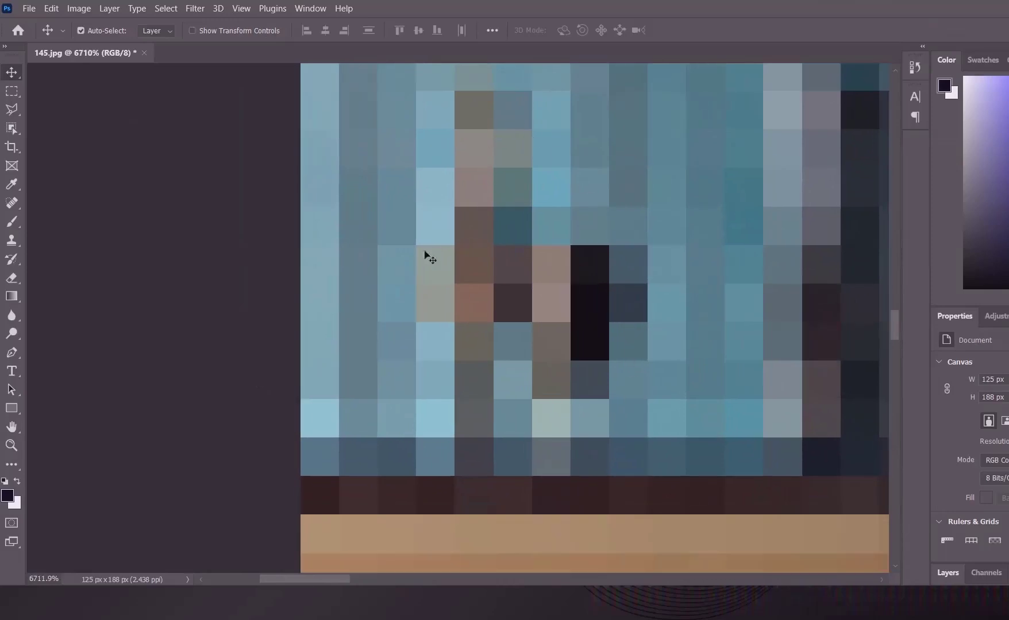
{"action": "scroll", "coordinate": [540, 238], "scroll_direction": "down", "scroll_amount": 15}
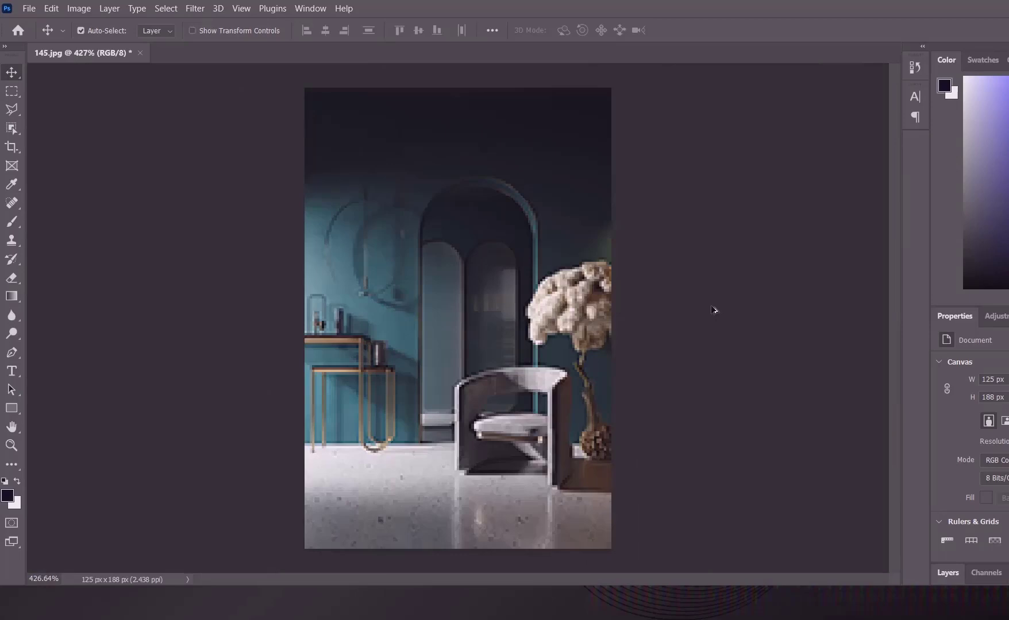
{"action": "scroll", "coordinate": [283, 329], "scroll_direction": "up", "scroll_amount": 7}
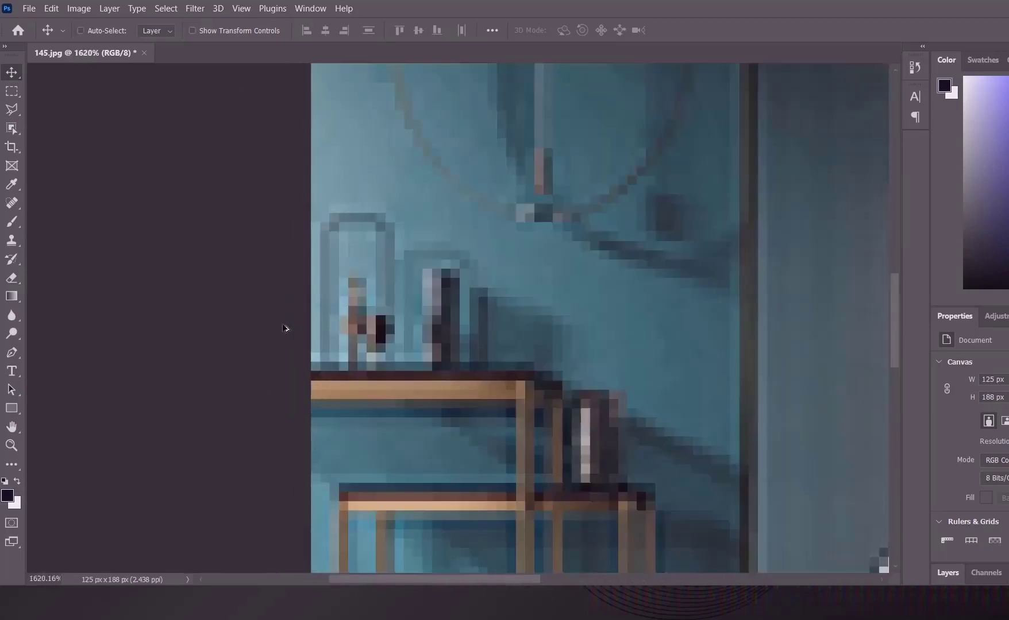
- Reduce the image width to 60 pixels, keeping the proportions, and inspect the figurine's pixels and the whole image
{"action": "key", "text": "ctrl+alt+i"}
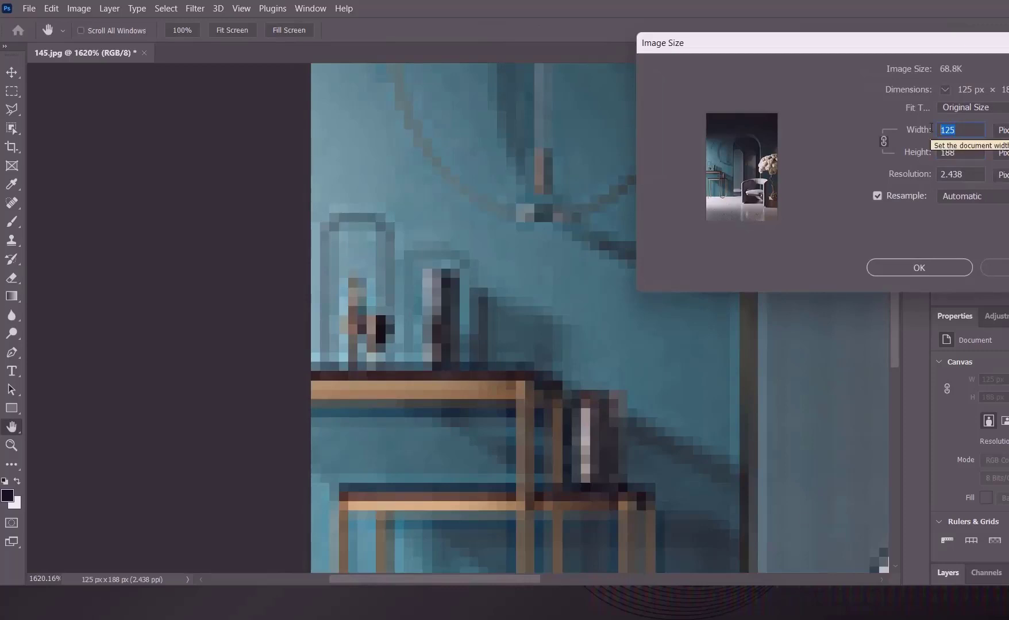
{"action": "type", "text": "60"}
{"action": "key", "text": "Return"}
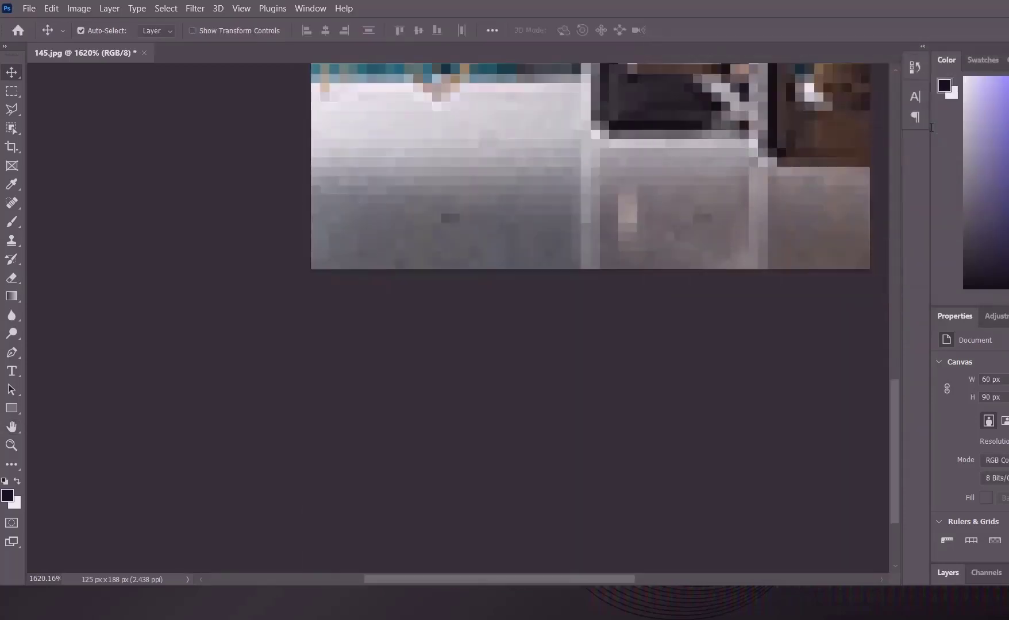
{"action": "key", "text": "ctrl+0"}
{"action": "left_click_drag", "start_coordinate": [279, 301], "coordinate": [405, 387]}
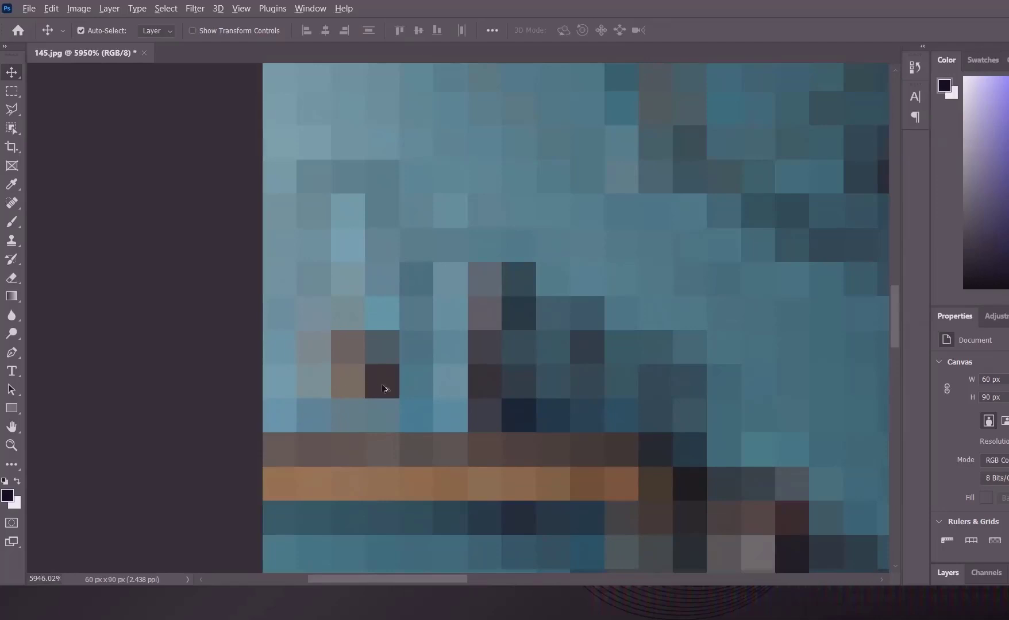
{"action": "scroll", "coordinate": [390, 393], "scroll_direction": "down", "scroll_amount": 3}
{"action": "scroll", "coordinate": [395, 396], "scroll_direction": "down", "scroll_amount": 8}
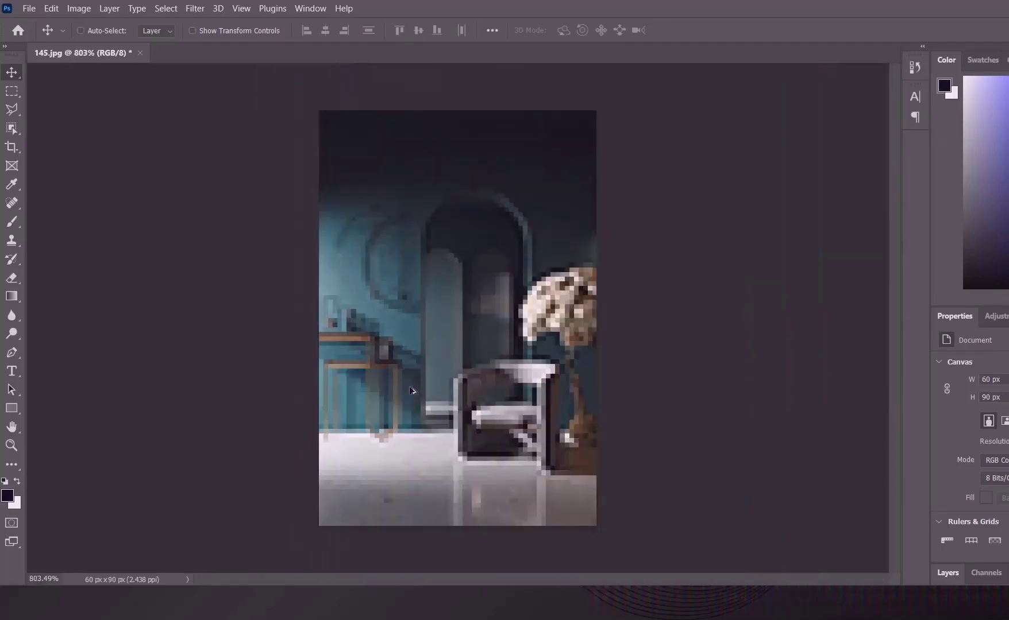
- Reduce the image width to 30 pixels, keeping the proportions, and view the result close up
{"action": "key", "text": "ctrl+alt+i"}
{"action": "type", "text": "30"}
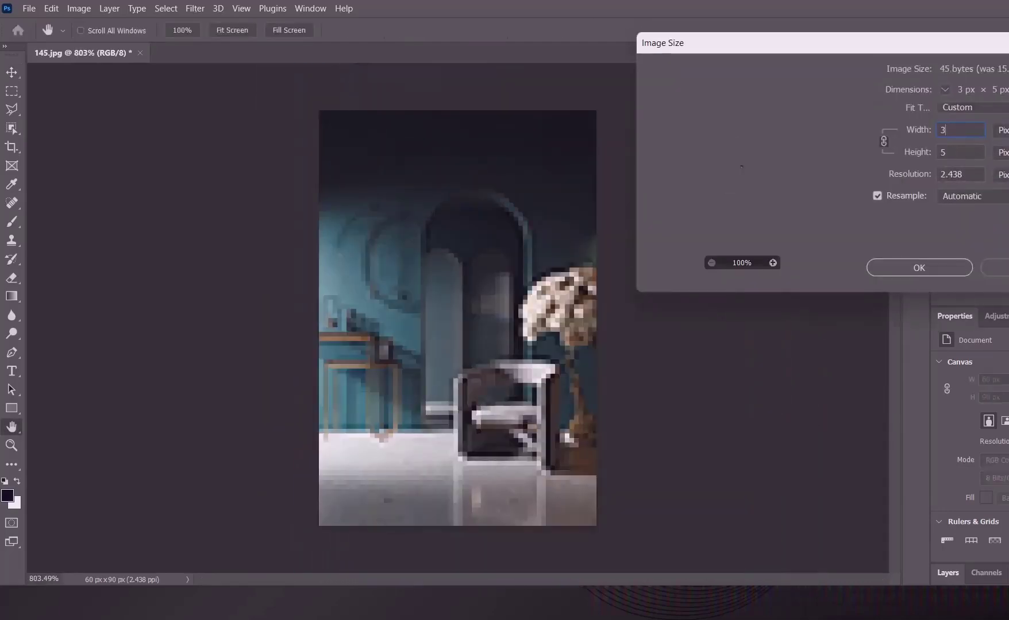
{"action": "key", "text": "Return"}
{"action": "scroll", "coordinate": [445, 534], "scroll_direction": "up", "scroll_amount": 5}
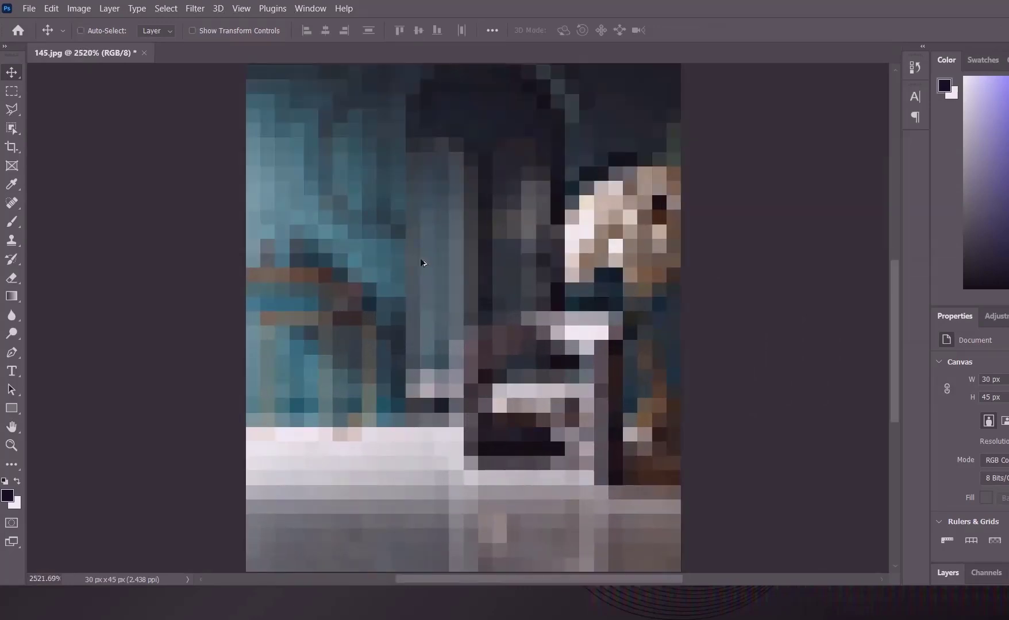
- Reduce the image width to 15 pixels, keeping the proportions, and examine the individual colour squares
{"action": "key", "text": "ctrl+alt+i"}
{"action": "type", "text": "15"}
{"action": "key", "text": "Return"}
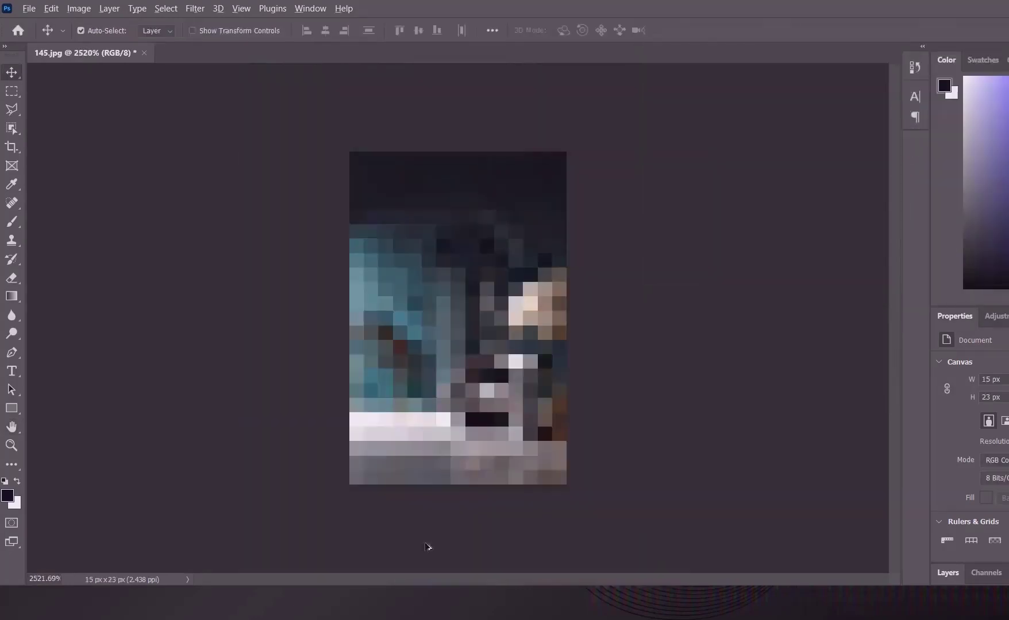
{"action": "scroll", "coordinate": [427, 547], "scroll_direction": "up", "scroll_amount": 3}
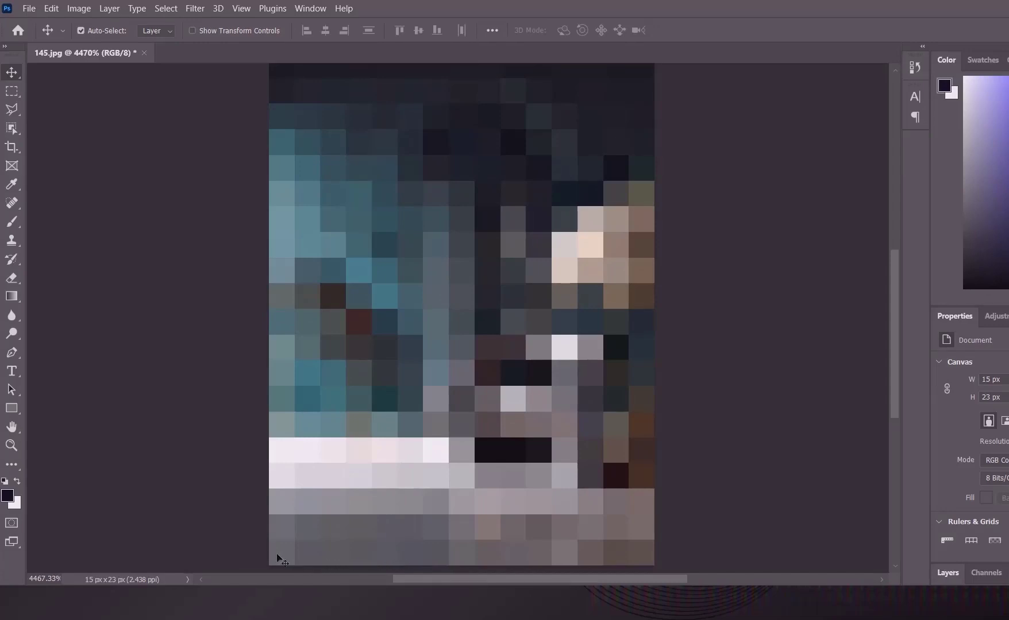
{"action": "scroll", "coordinate": [425, 532], "scroll_direction": "up", "scroll_amount": 3}
{"action": "scroll", "coordinate": [531, 480], "scroll_direction": "down", "scroll_amount": 4}
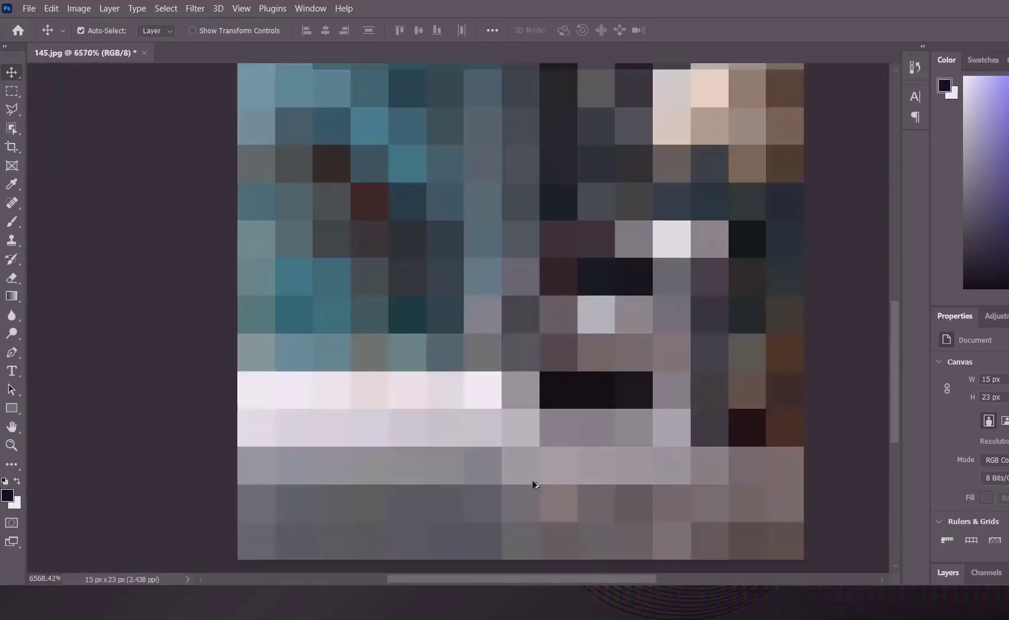
{"action": "scroll", "coordinate": [443, 365], "scroll_direction": "up", "scroll_amount": 2}
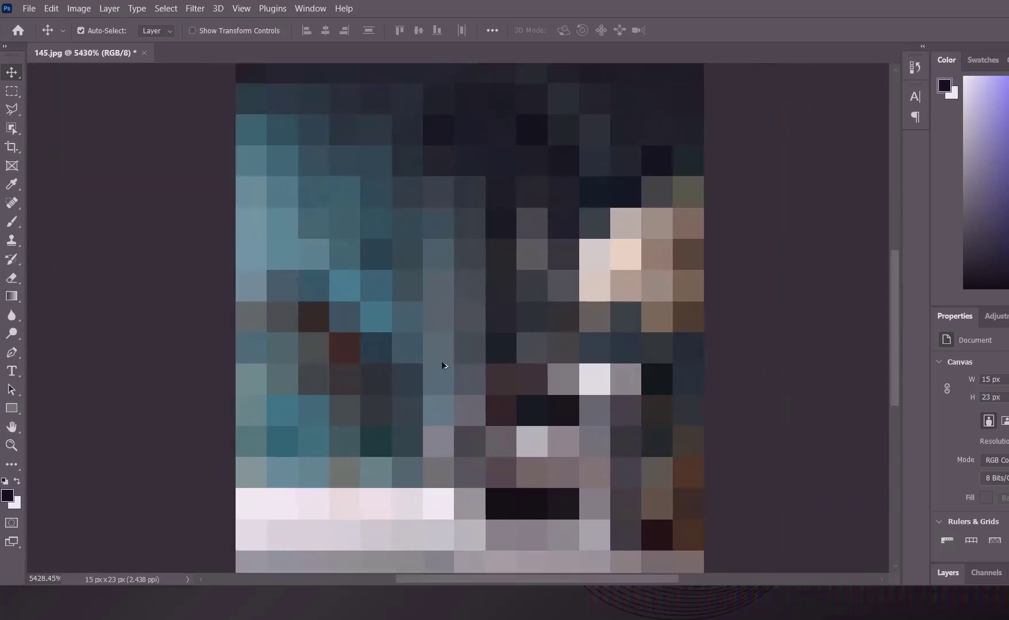
- Undo the successive image reductions back to the 700-pixel-wide version
{"action": "key", "text": "ctrl+z"}
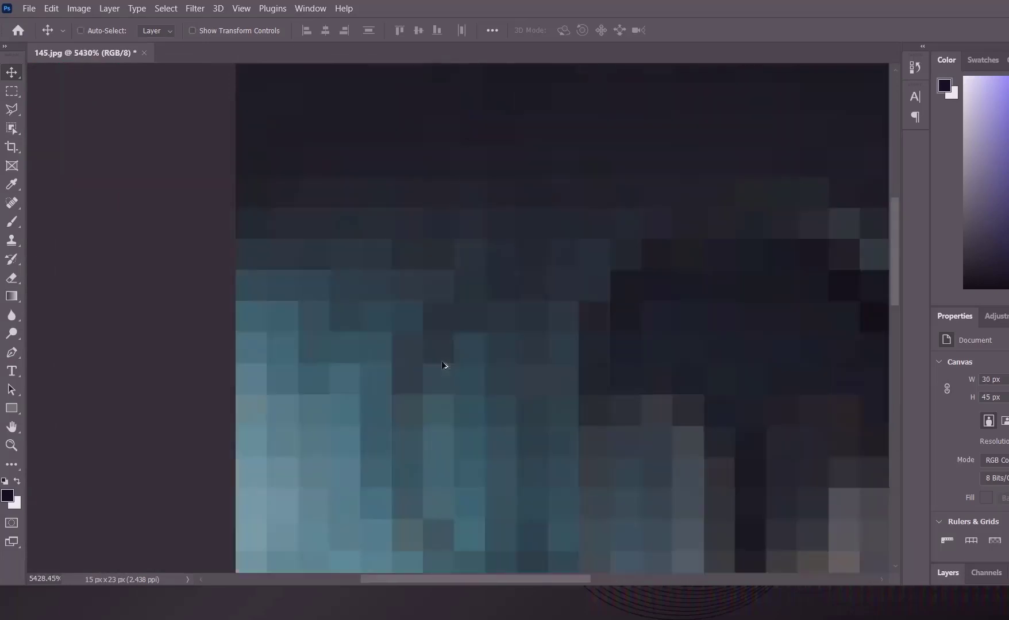
{"action": "key", "text": "ctrl+z"}
{"action": "key", "text": "ctrl+z"}
{"action": "key", "text": "ctrl+z"}
{"action": "key", "text": "ctrl+z"}
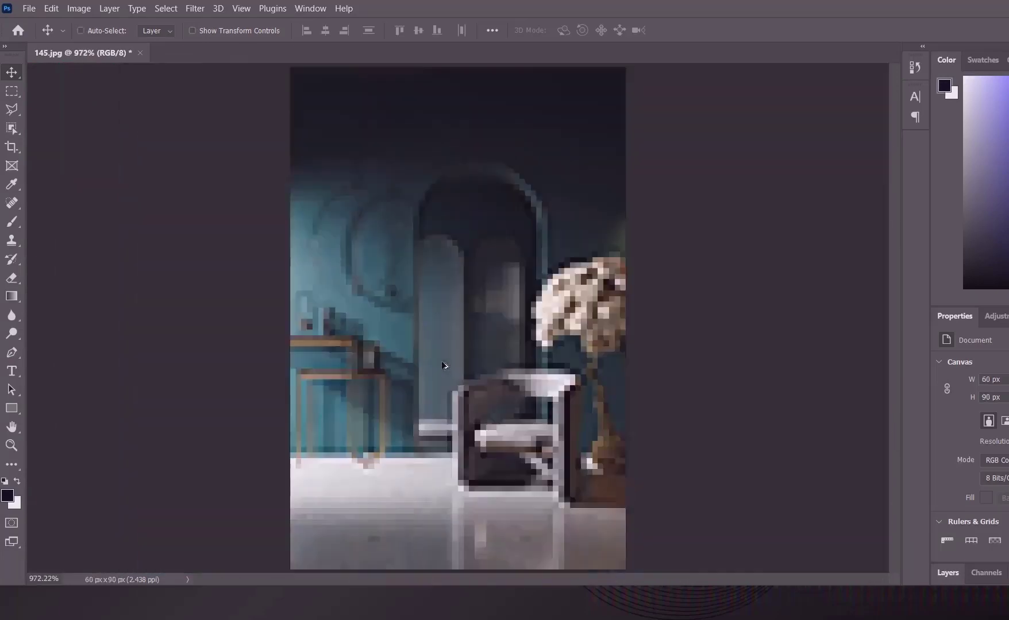
{"action": "key", "text": "ctrl+z"}
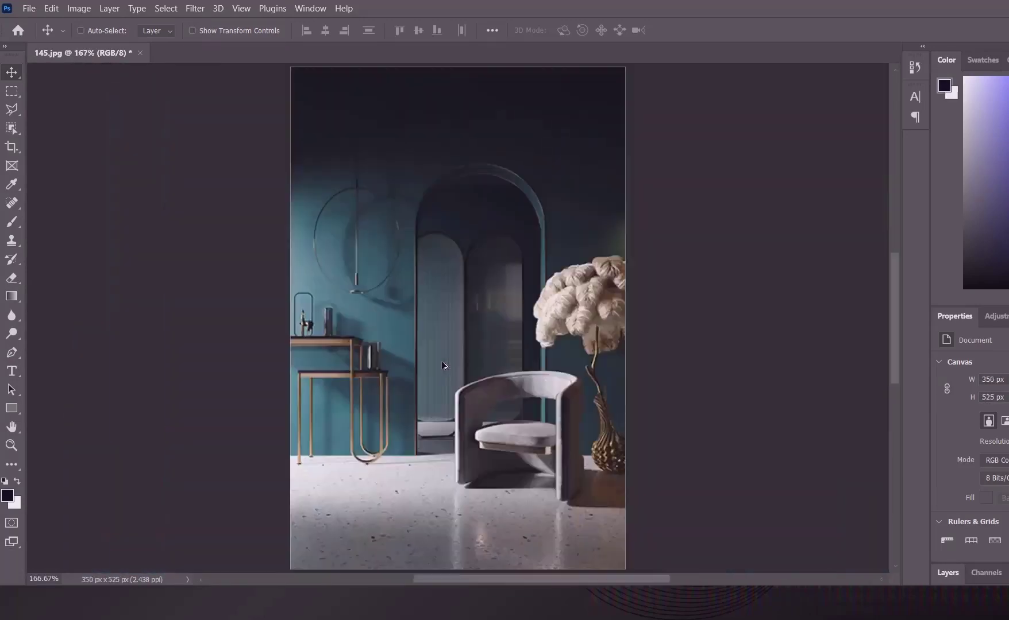
- Enlarge the image width to 1400 pixels, keeping the proportions, and view the console tables close up
{"action": "key", "text": "ctrl+alt+i"}
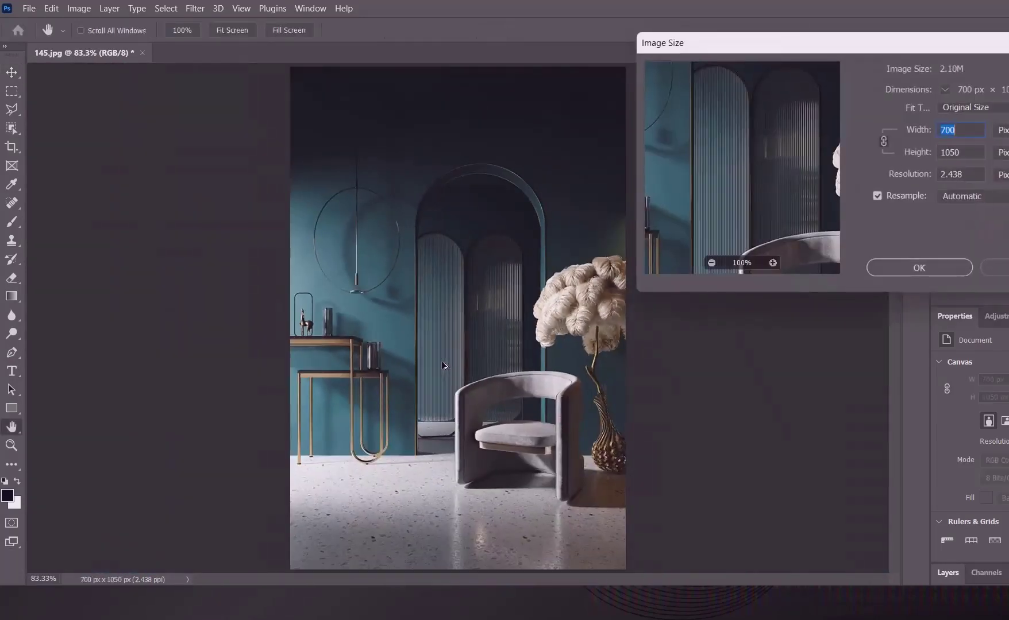
{"action": "type", "text": "1400"}
{"action": "key", "text": "Return"}
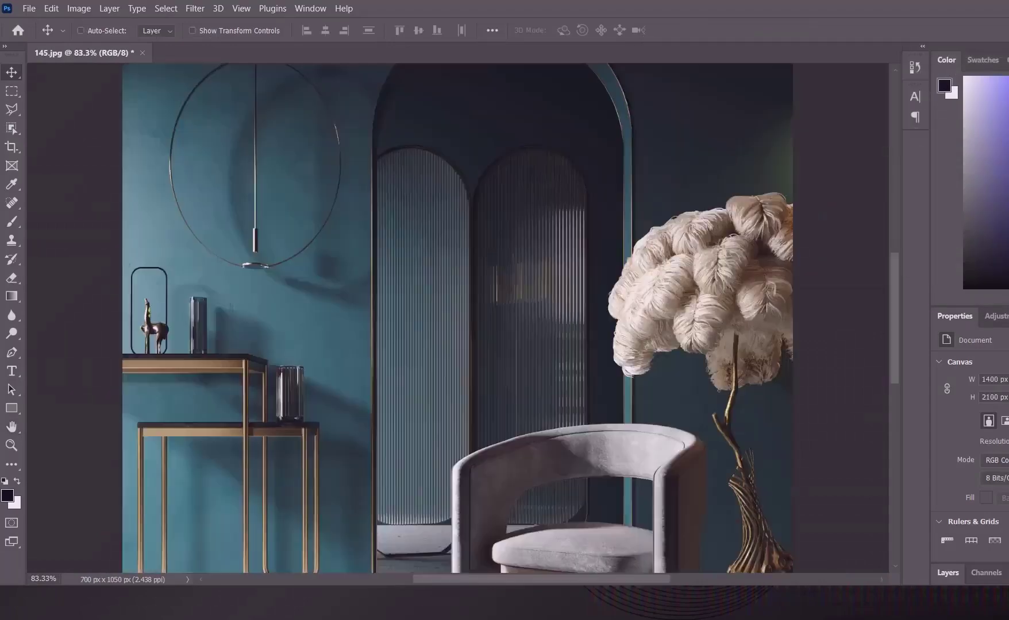
{"action": "key", "text": "ctrl+alt+i"}
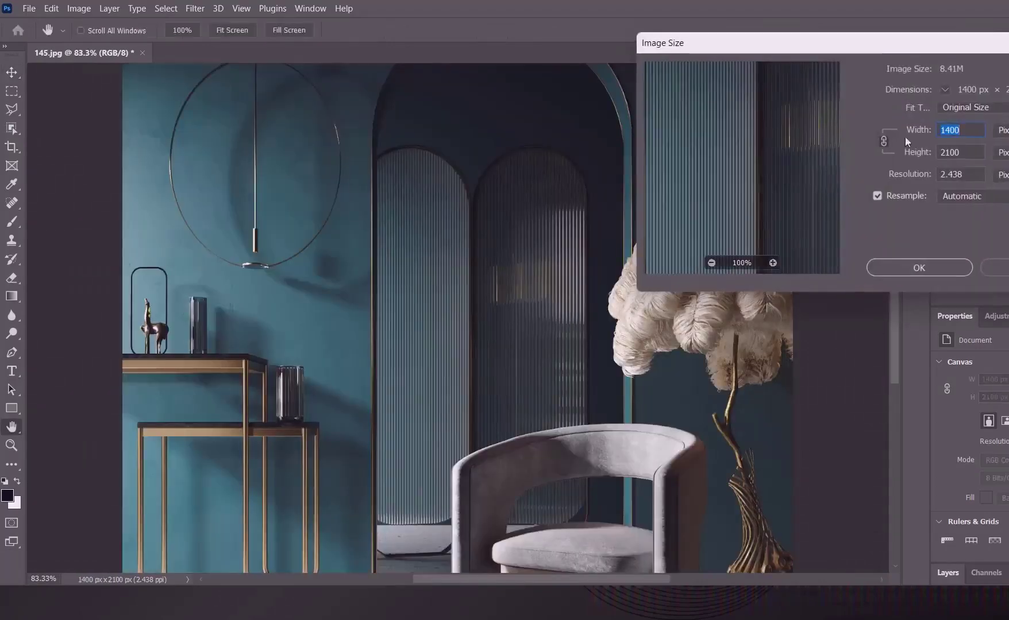
{"action": "key", "text": "Return"}
{"action": "key", "text": "ctrl+0"}
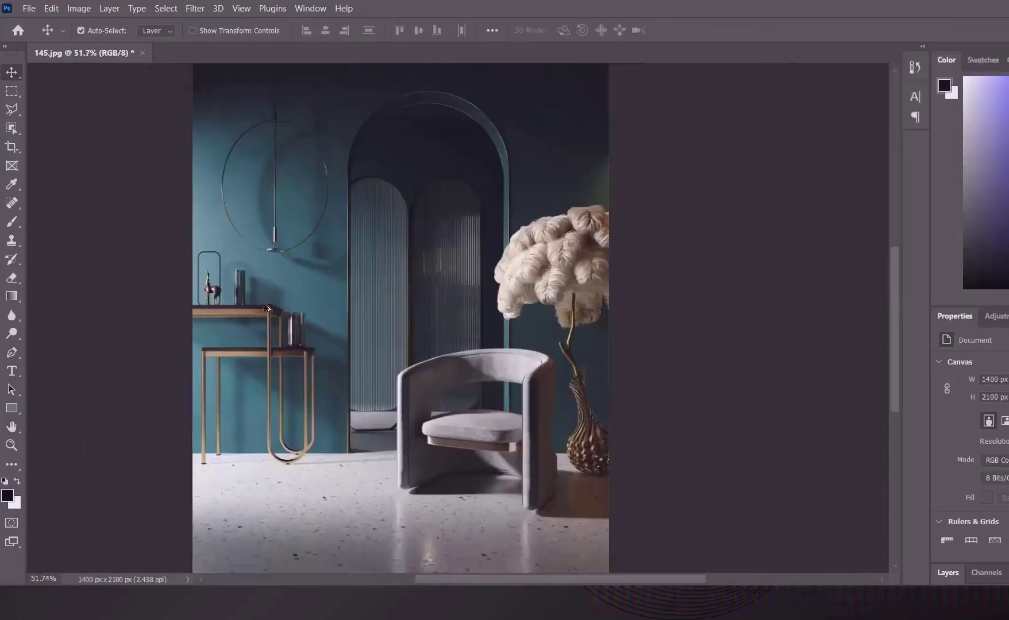
{"action": "scroll", "coordinate": [276, 309], "scroll_direction": "up", "scroll_amount": 5}
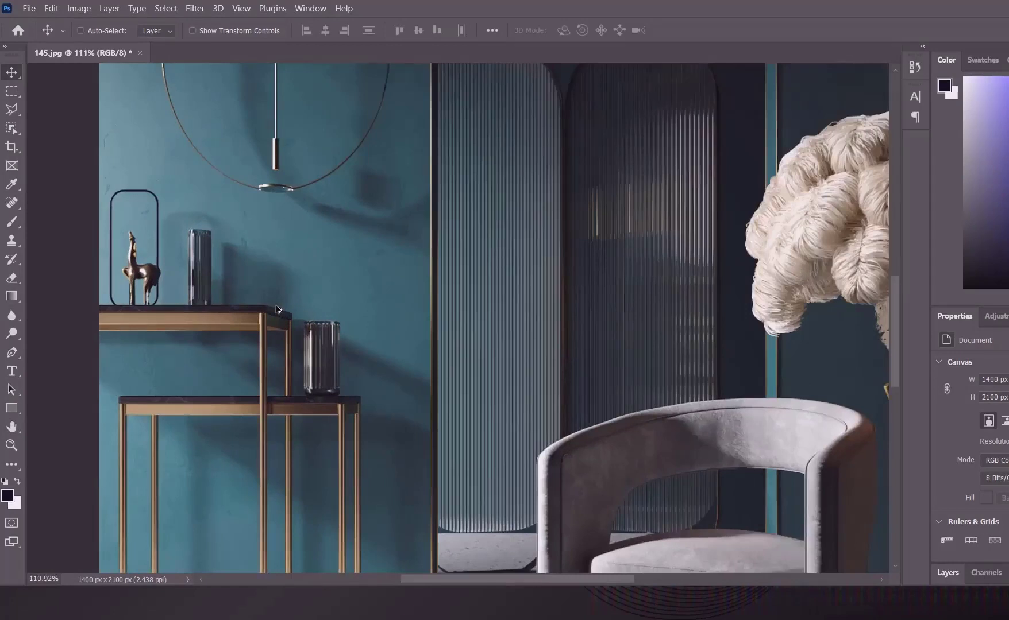
- Enlarge the image width to 2800 pixels with the height linked proportionally
{"action": "key", "text": "ctrl+alt+i"}
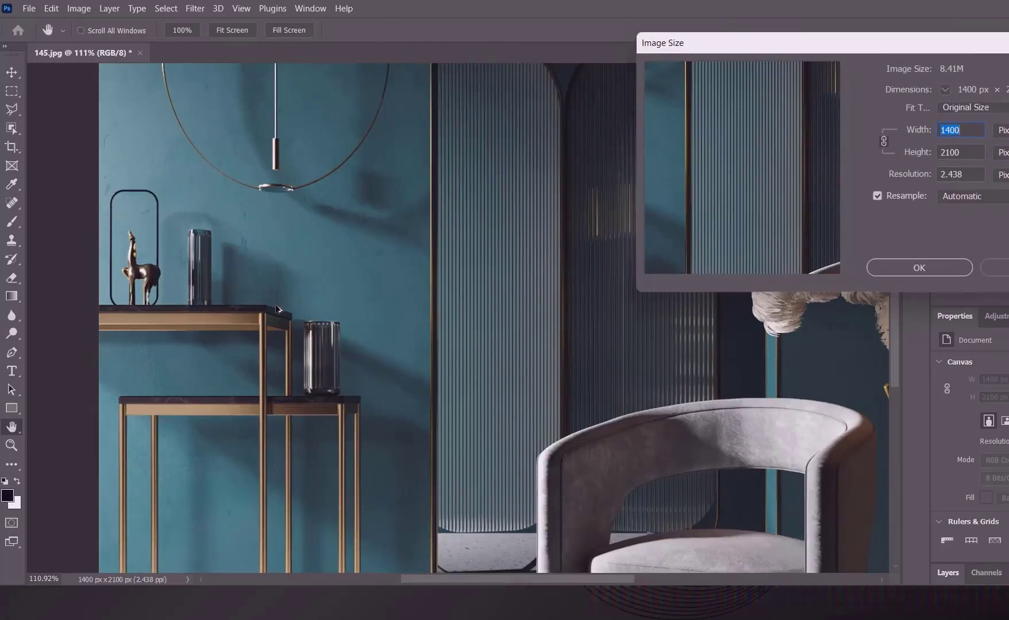
{"action": "type", "text": "2800"}
{"action": "key", "text": "Return"}
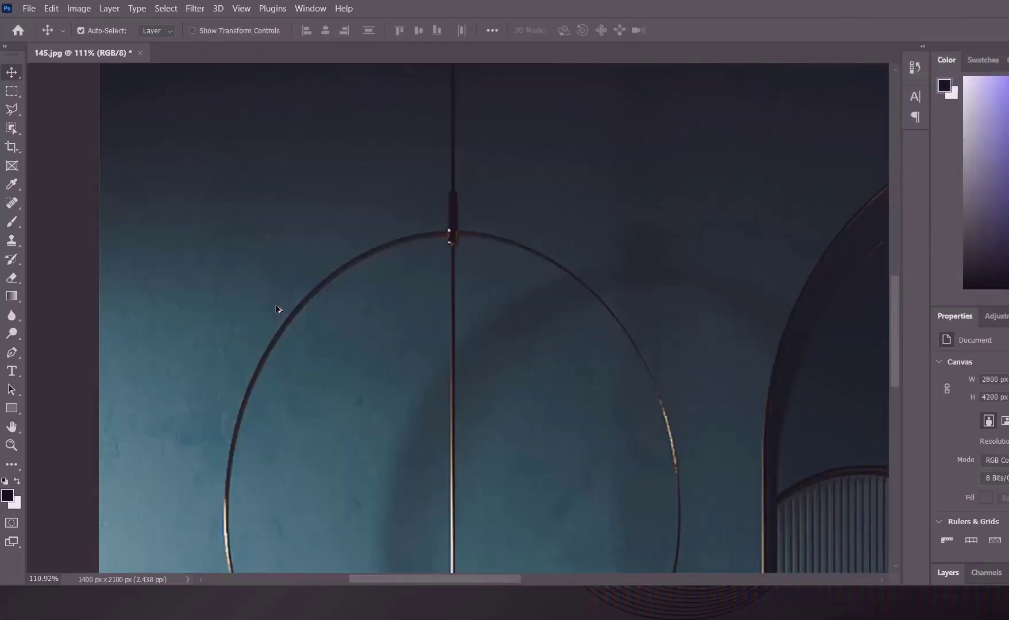
- Examine the edges and detail of the figurine and glass vase in the 2800-pixel-wide image, close up and as a whole
{"action": "scroll", "coordinate": [396, 479], "scroll_direction": "down", "scroll_amount": 3}
{"action": "scroll", "coordinate": [397, 480], "scroll_direction": "up", "scroll_amount": 8}
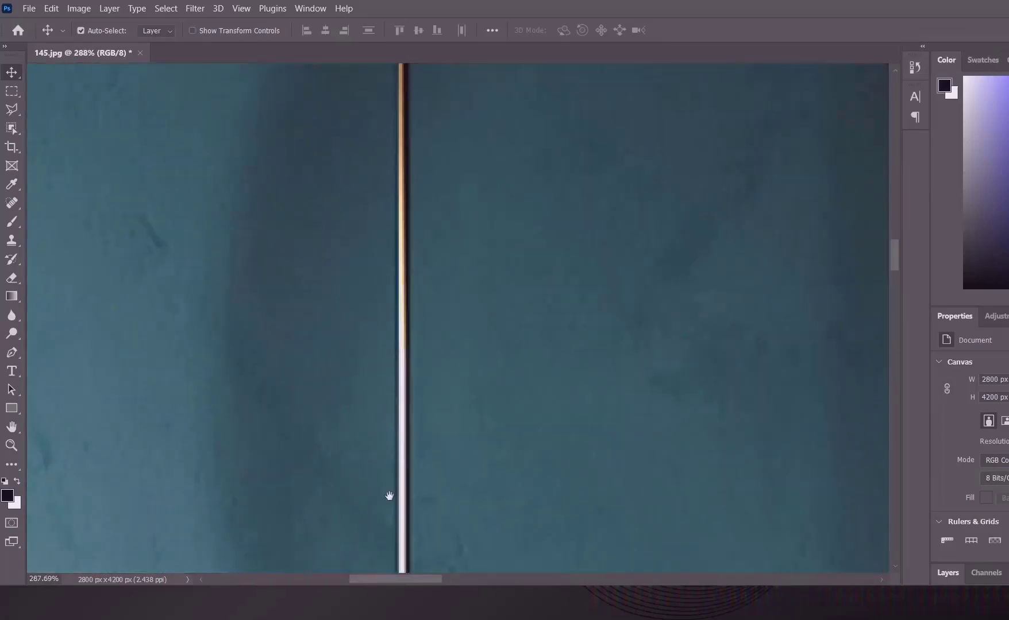
{"action": "scroll", "coordinate": [389, 496], "scroll_direction": "down", "scroll_amount": 3}
{"action": "scroll", "coordinate": [545, 297], "scroll_direction": "up", "scroll_amount": 8}
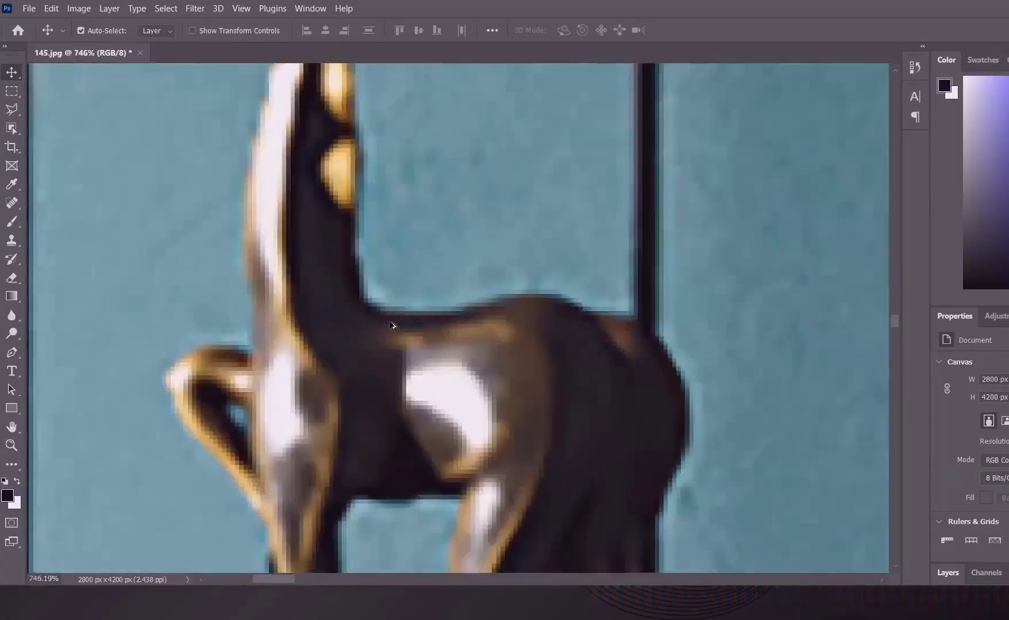
{"action": "scroll", "coordinate": [392, 327], "scroll_direction": "down", "scroll_amount": 2}
{"action": "scroll", "coordinate": [392, 329], "scroll_direction": "up", "scroll_amount": 3}
{"action": "scroll", "coordinate": [392, 329], "scroll_direction": "down", "scroll_amount": 5}
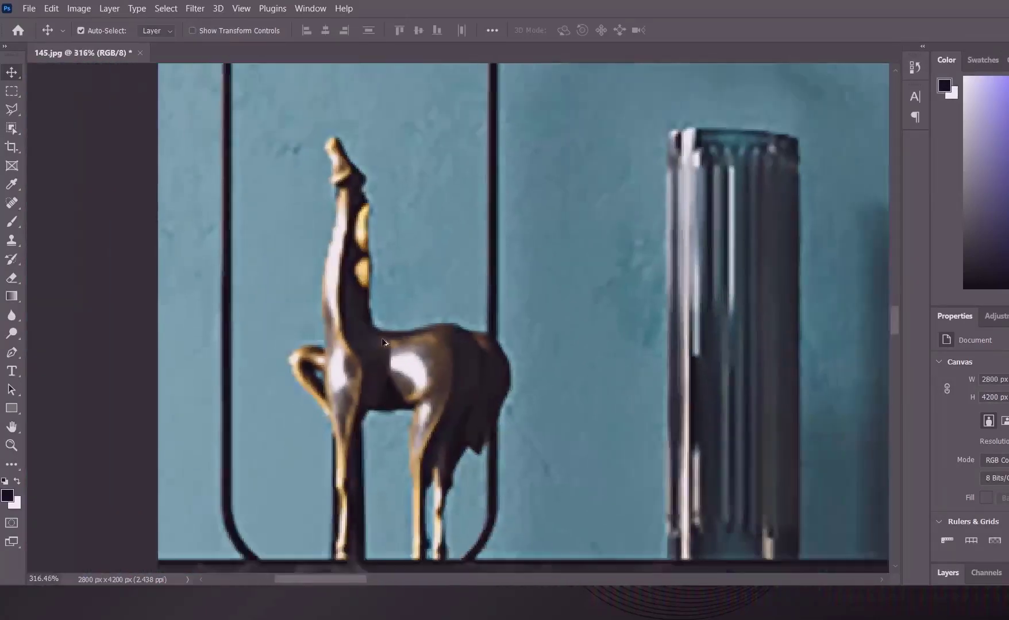
{"action": "scroll", "coordinate": [385, 343], "scroll_direction": "down", "scroll_amount": 4}
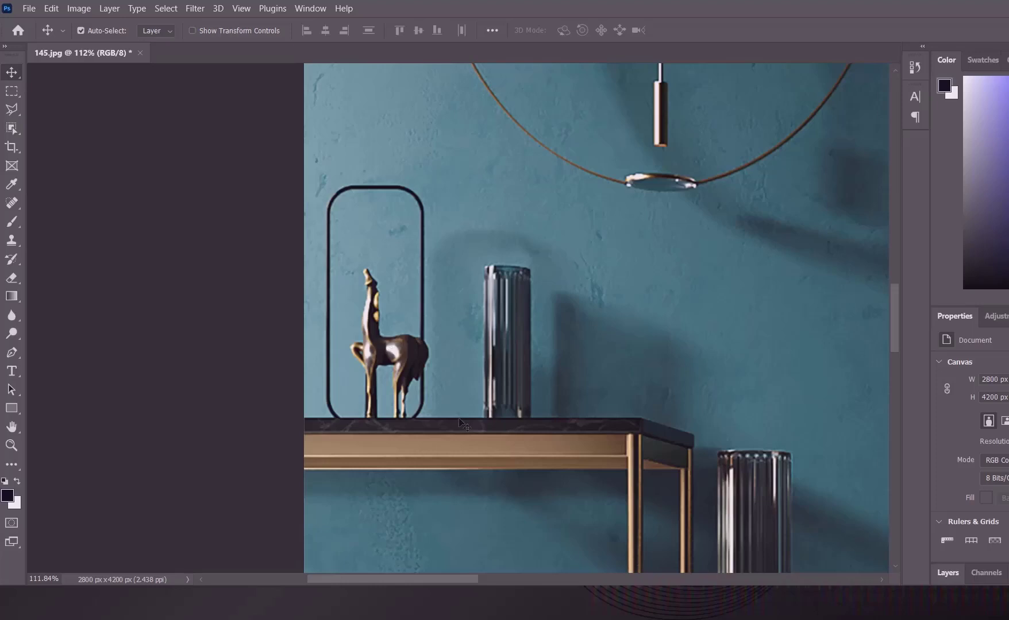
{"action": "scroll", "coordinate": [508, 361], "scroll_direction": "down", "scroll_amount": 3}
{"action": "scroll", "coordinate": [637, 349], "scroll_direction": "down", "scroll_amount": 3}
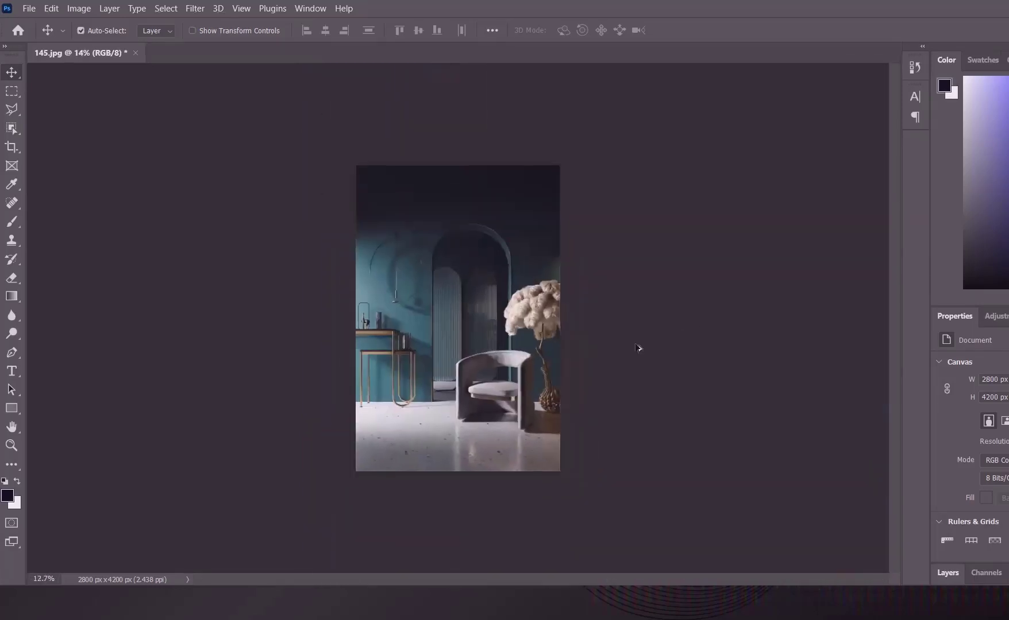
{"action": "scroll", "coordinate": [231, 299], "scroll_direction": "up", "scroll_amount": 4}
{"action": "scroll", "coordinate": [231, 299], "scroll_direction": "up", "scroll_amount": 6}
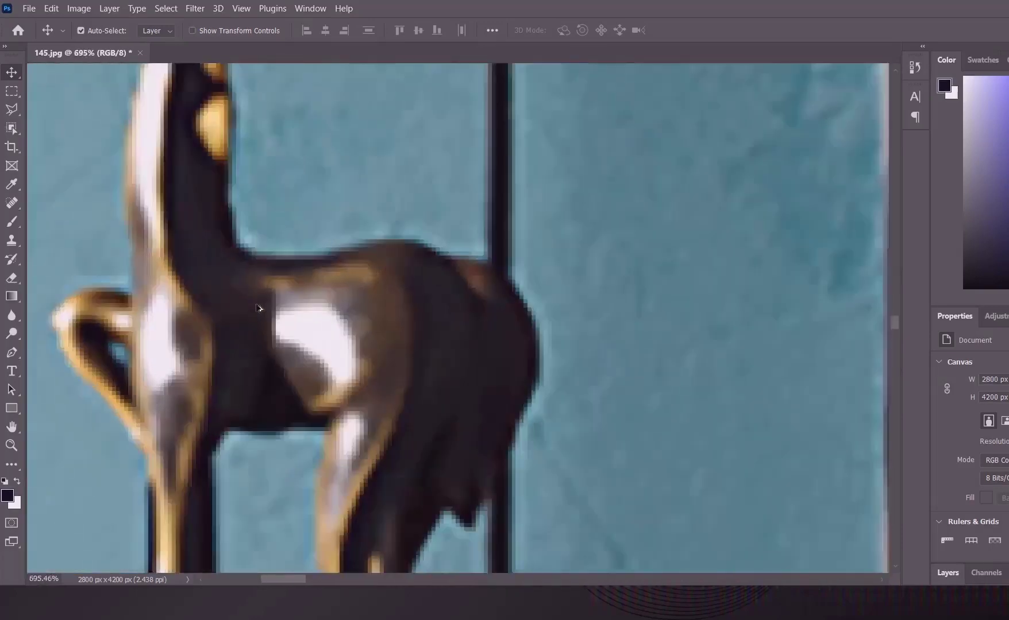
- Undo the enlargement to 2800 pixels and inspect the figurine and glass vase at the restored size
{"action": "key", "text": "ctrl+z"}
{"action": "key", "text": "ctrl+0"}
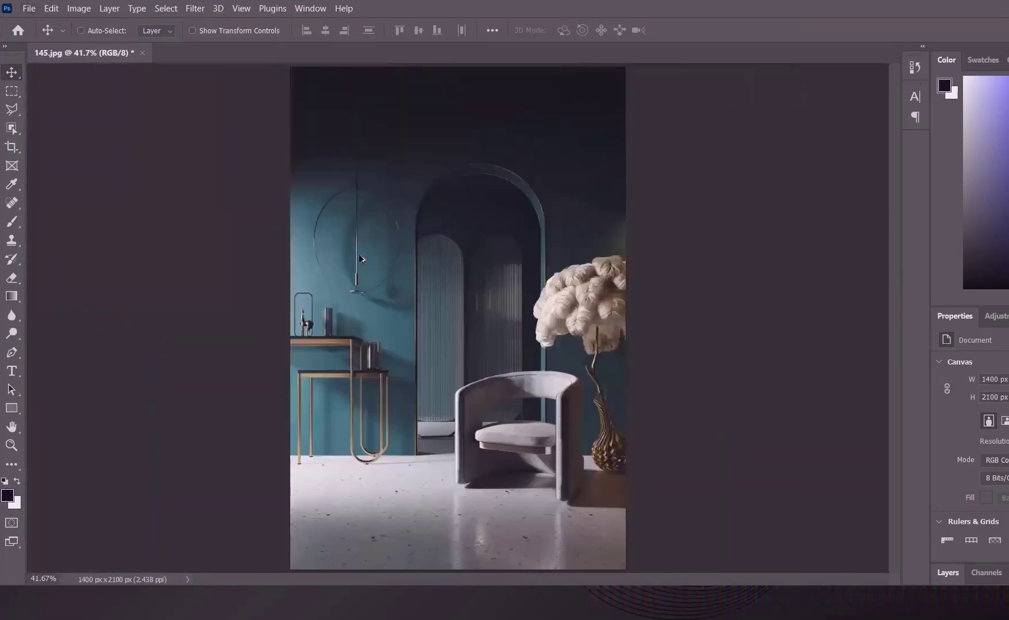
{"action": "scroll", "coordinate": [329, 284], "scroll_direction": "up", "scroll_amount": 3}
{"action": "scroll", "coordinate": [240, 367], "scroll_direction": "up", "scroll_amount": 8}
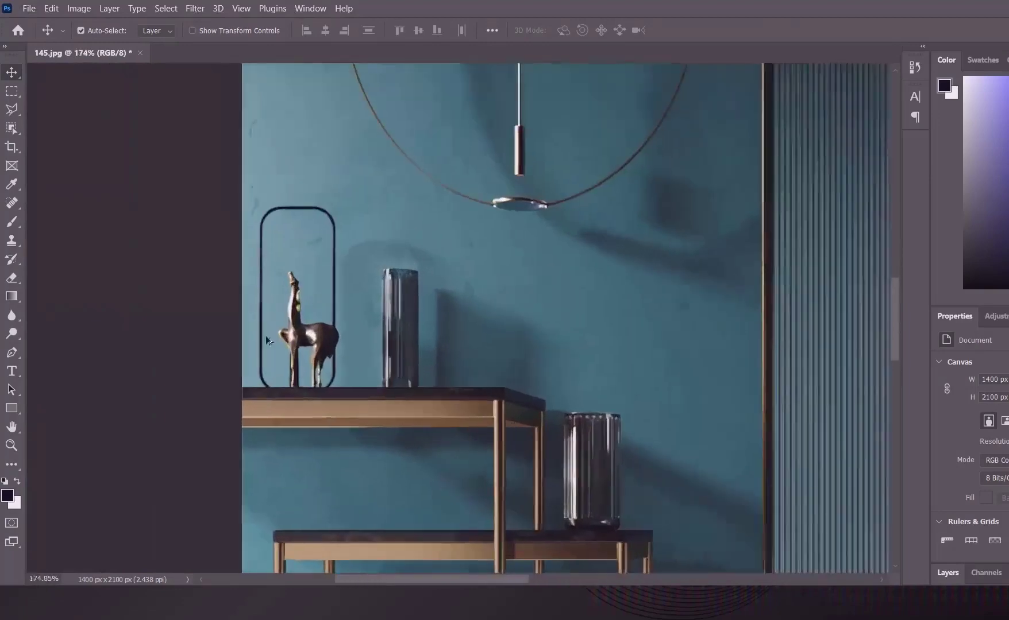
{"action": "scroll", "coordinate": [281, 309], "scroll_direction": "down", "scroll_amount": 2}
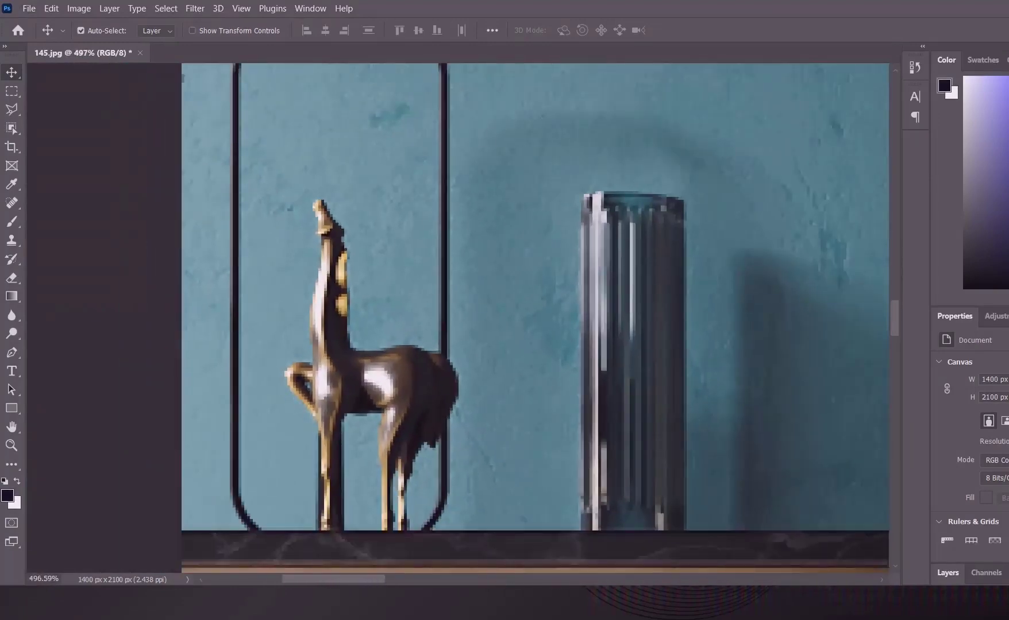
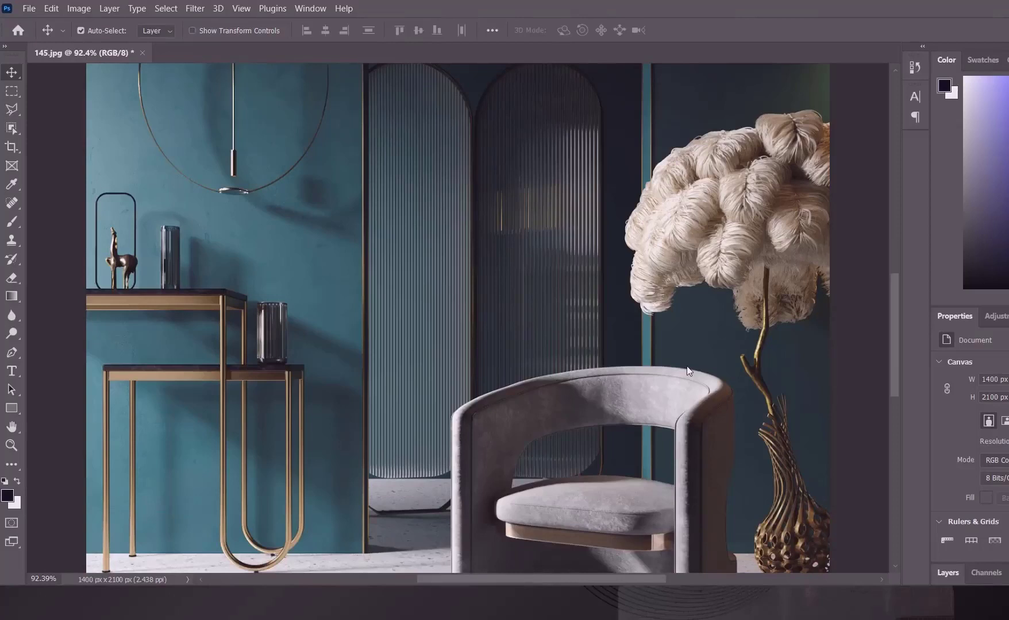
- Open the image size settings and set the resolution to 1 pixel/inch with resampling on
{"action": "key", "text": "h"}
{"action": "key", "text": "ctrl+alt+i"}
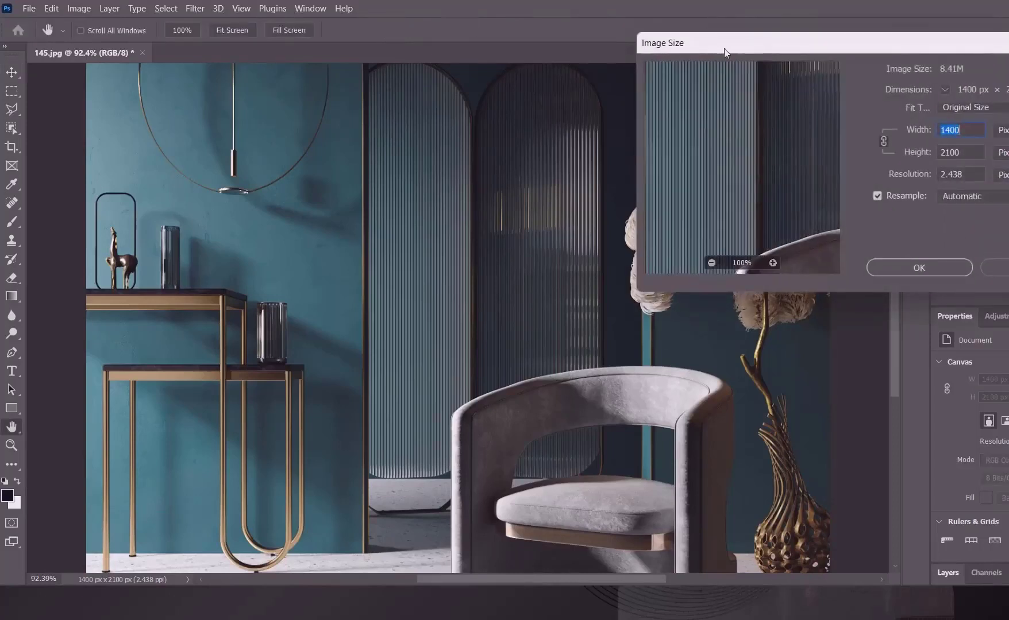
{"action": "left_click_drag", "start_coordinate": [724, 49], "coordinate": [561, 73]}
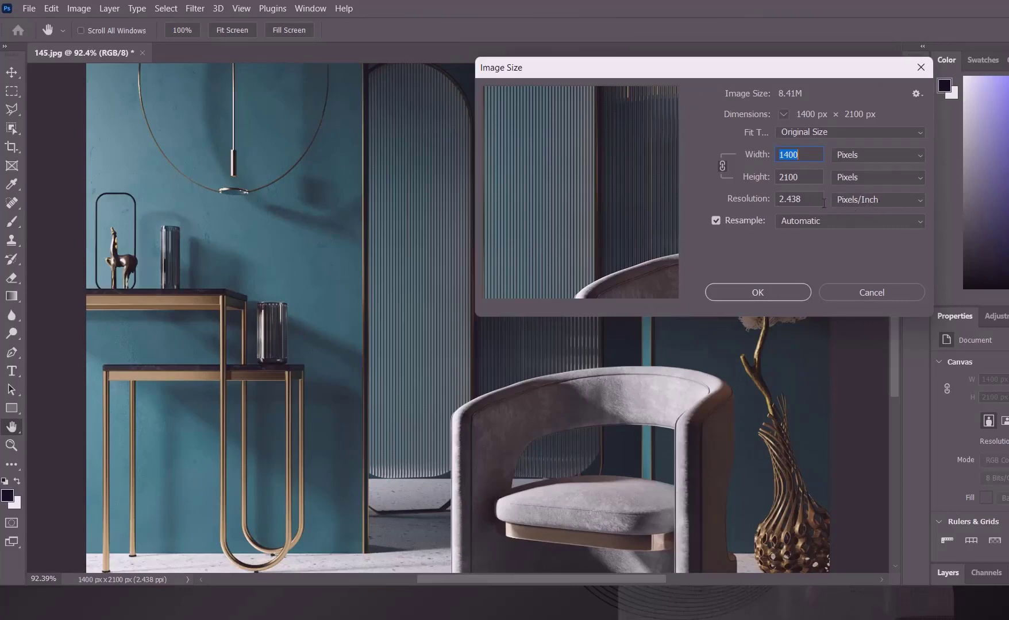
{"action": "left_click_drag", "start_coordinate": [816, 202], "coordinate": [770, 205]}
{"action": "type", "text": "1"}
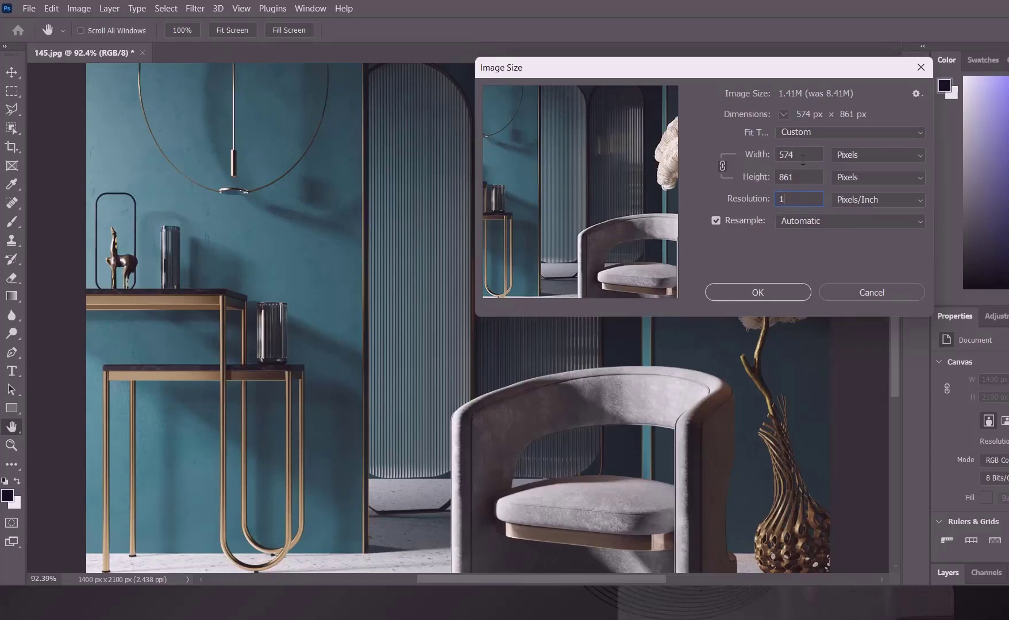
- Try a resolution of 2 pixels/inch, then return it to 1 pixel/inch
{"action": "key", "text": "BackSpace"}
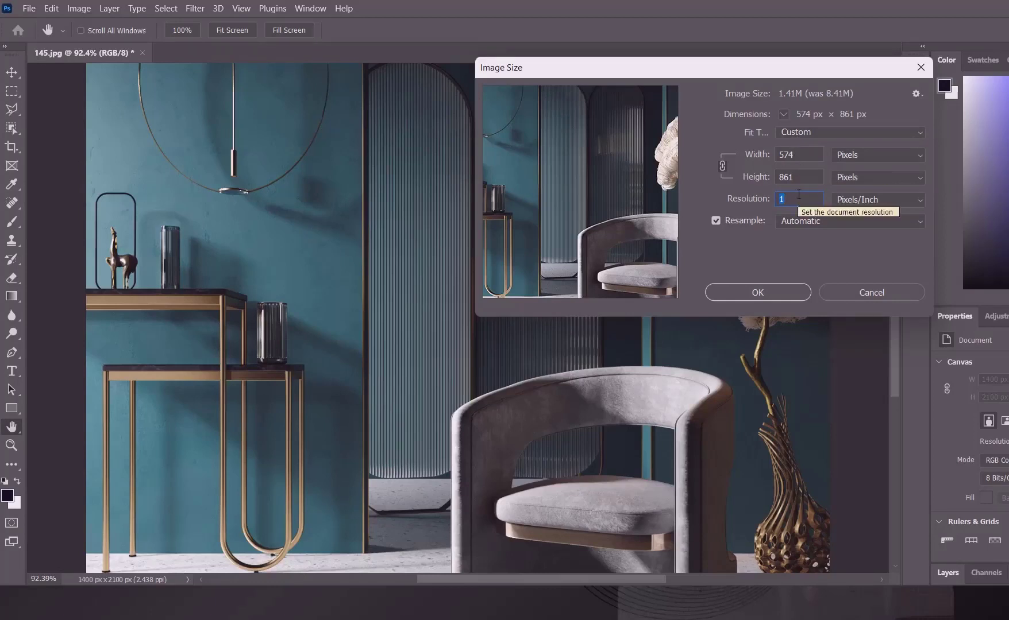
{"action": "type", "text": "2"}
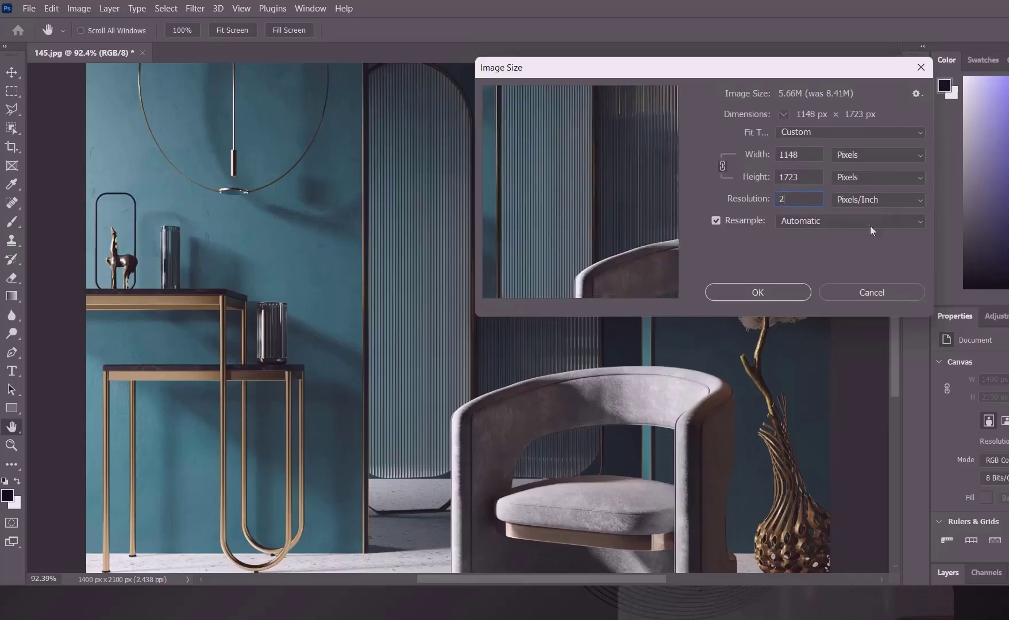
{"action": "double_click", "coordinate": [781, 199]}
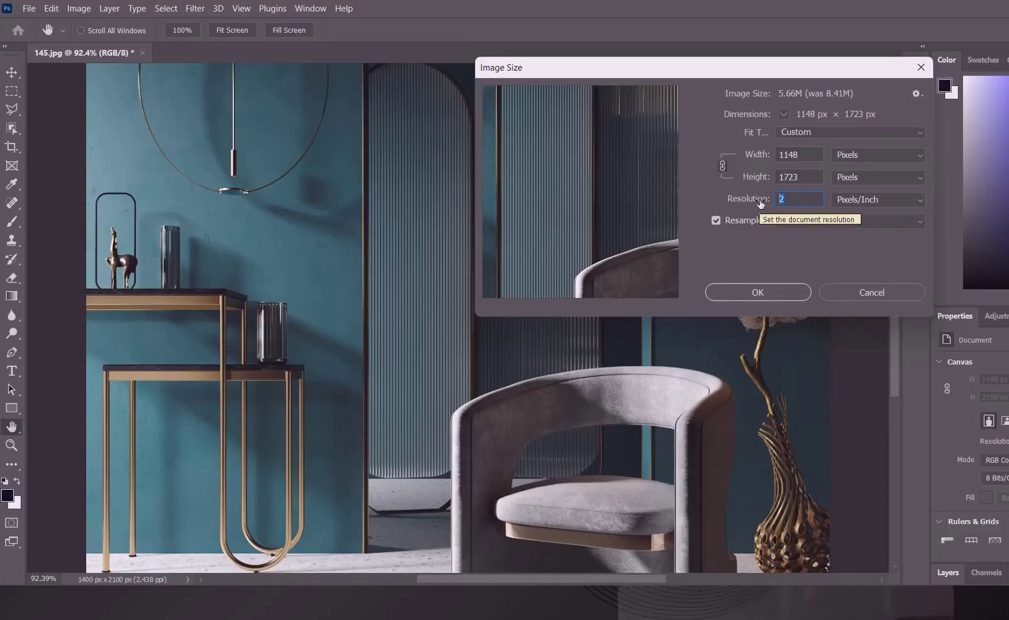
{"action": "type", "text": "1"}
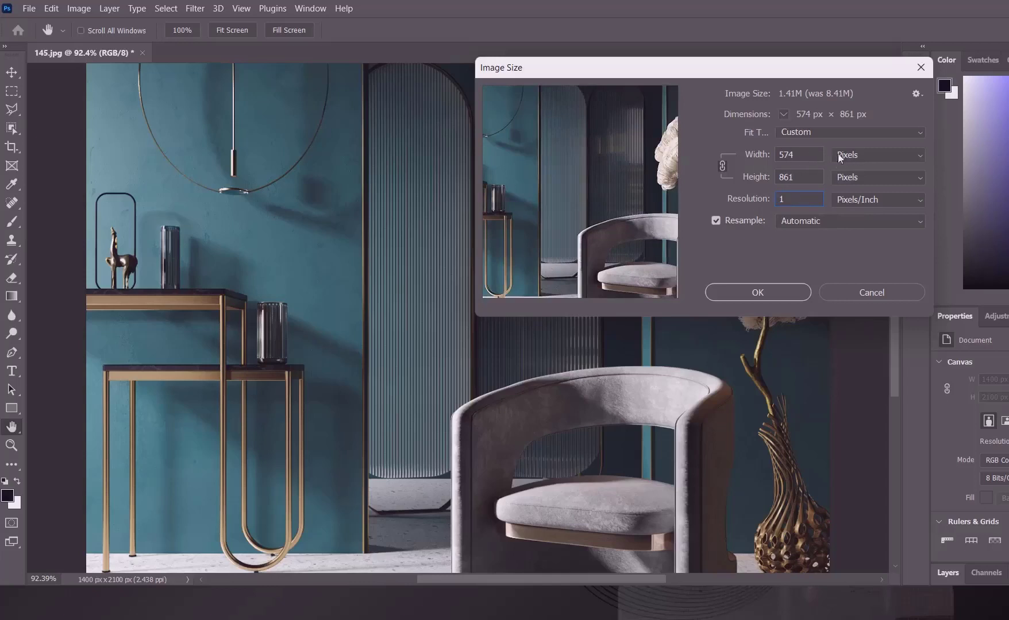
- Compare the image width and height in pixels and in inches at the 1 pixel/inch resolution
{"action": "double_click", "coordinate": [780, 154]}
{"action": "double_click", "coordinate": [807, 177]}
{"action": "left_click", "coordinate": [855, 156]}
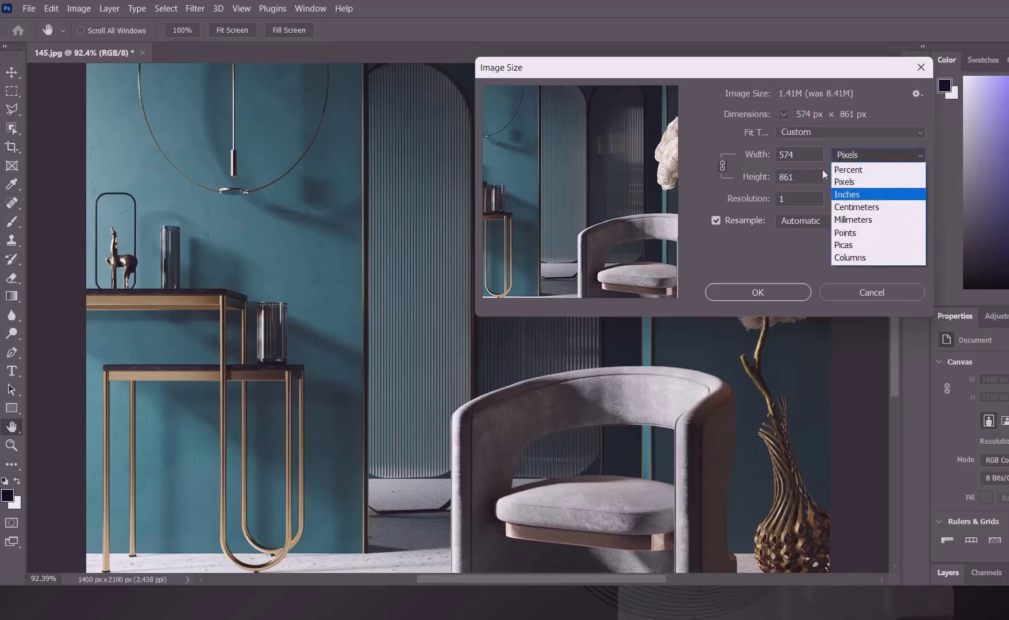
{"action": "left_click", "coordinate": [865, 195]}
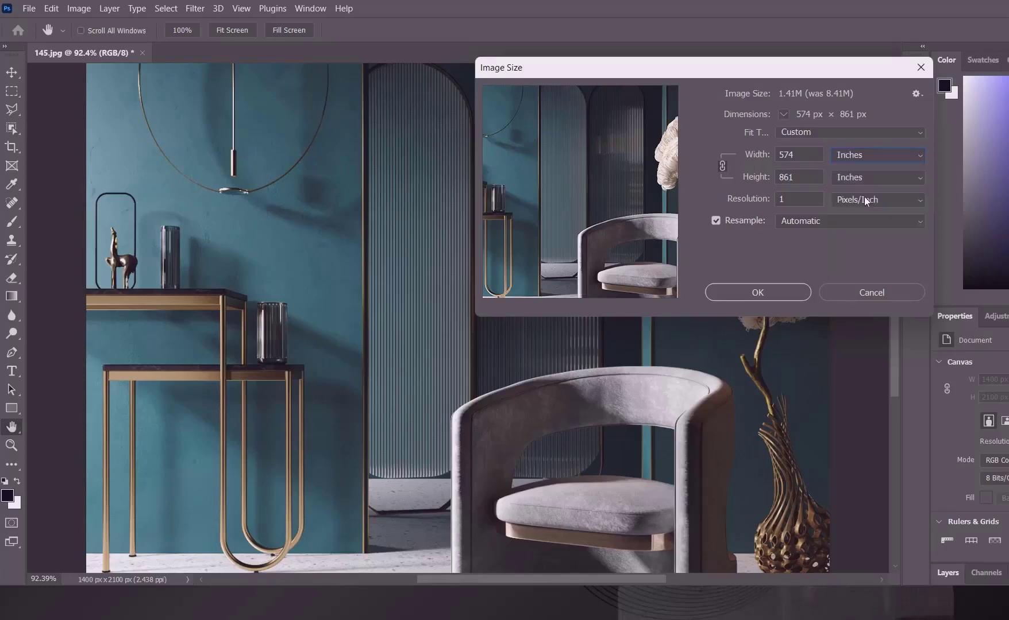
{"action": "left_click_drag", "start_coordinate": [790, 205], "coordinate": [774, 204]}
{"action": "double_click", "coordinate": [802, 156]}
{"action": "left_click", "coordinate": [861, 157]}
{"action": "left_click", "coordinate": [859, 182]}
{"action": "left_click", "coordinate": [862, 155]}
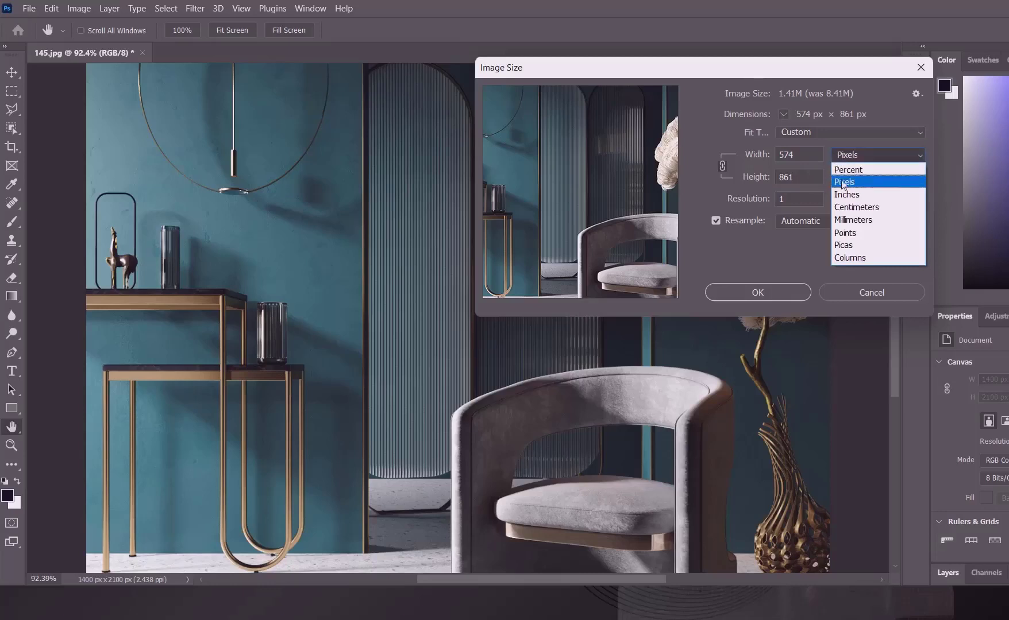
{"action": "left_click", "coordinate": [847, 182]}
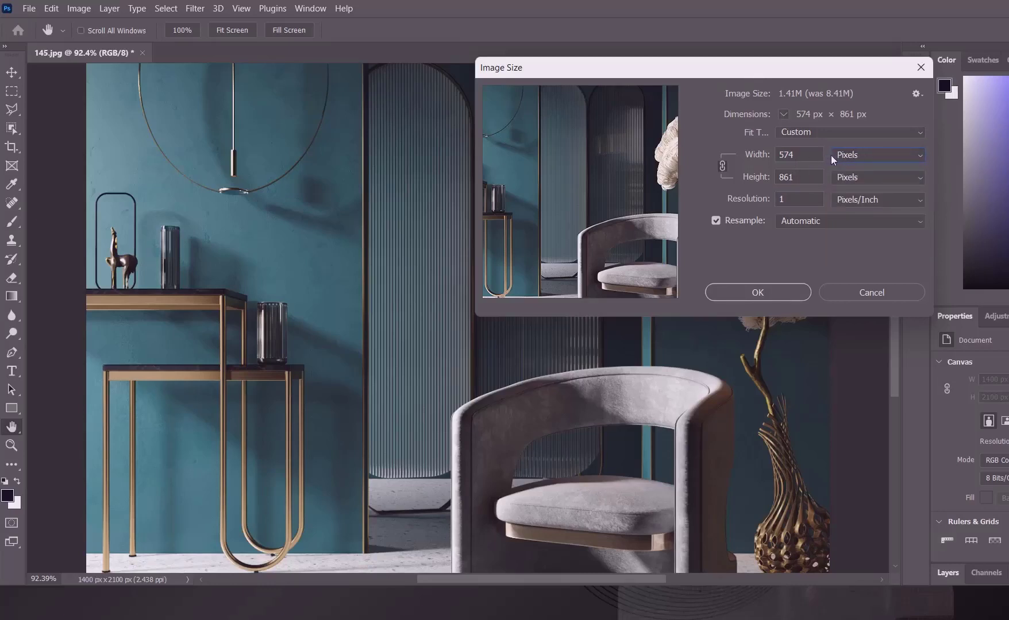
- Switch the width and height units to inches and set the resolution to 10 pixels/inch
{"action": "left_click", "coordinate": [867, 159]}
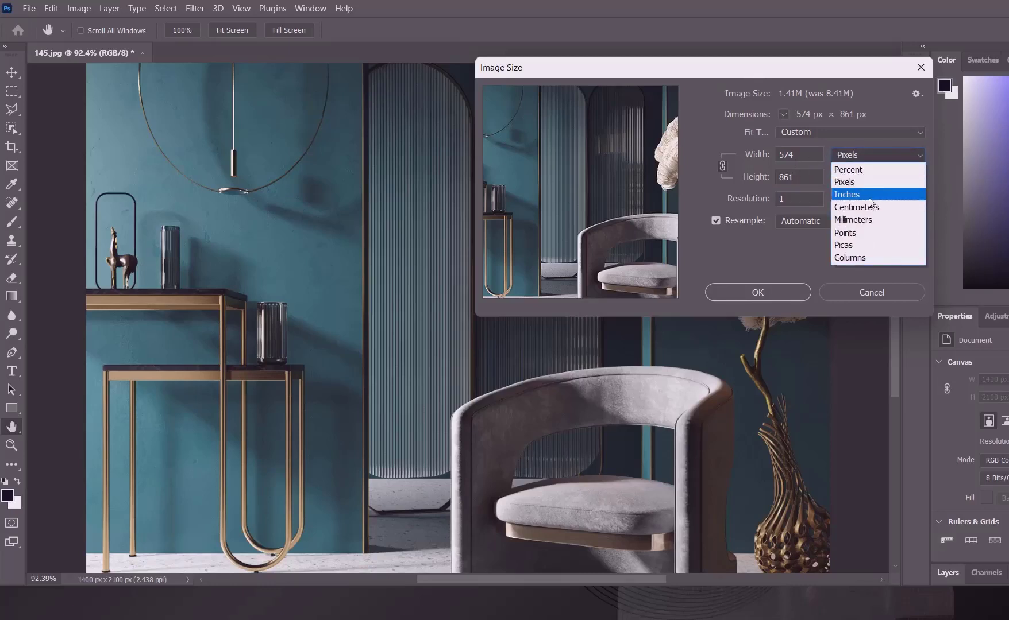
{"action": "left_click", "coordinate": [861, 197]}
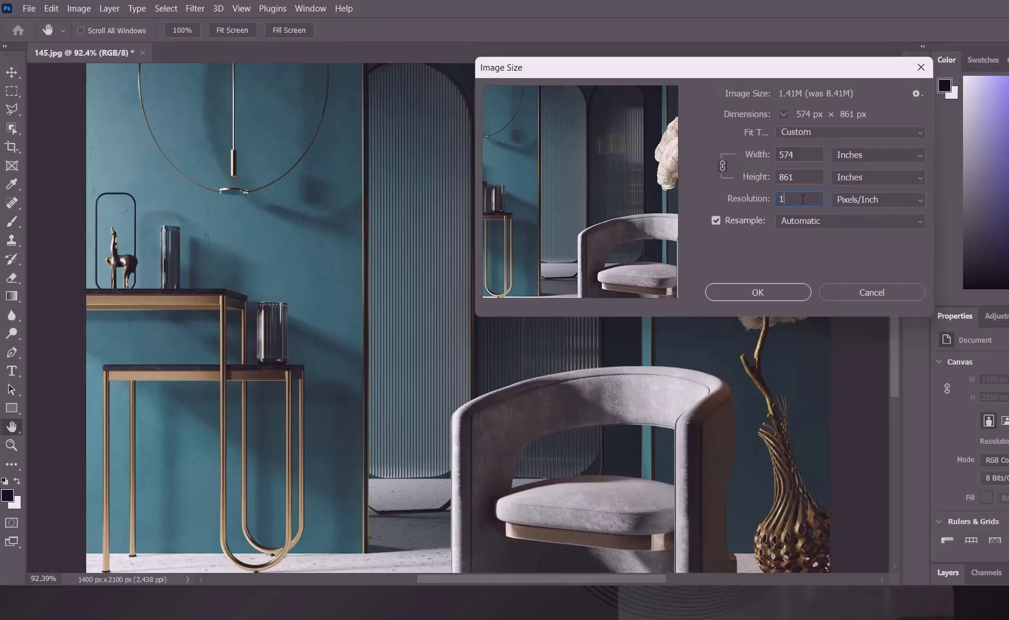
{"action": "key", "text": "BackSpace"}
{"action": "type", "text": "10"}
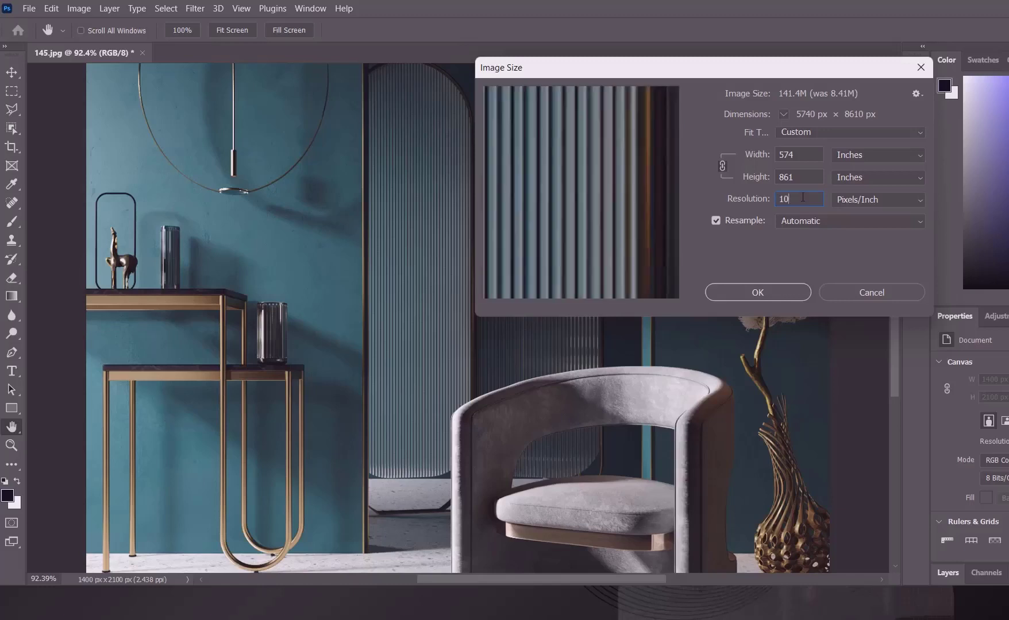
- Switch the width and height units back to pixels and apply the resampled image size
{"action": "left_click", "coordinate": [868, 155]}
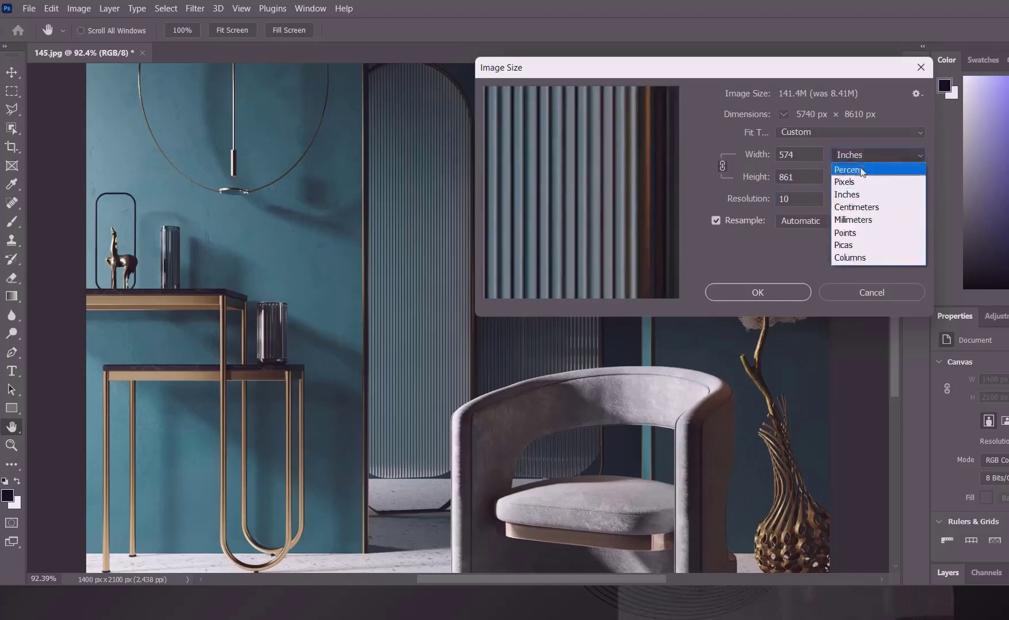
{"action": "left_click", "coordinate": [860, 180]}
{"action": "double_click", "coordinate": [813, 154]}
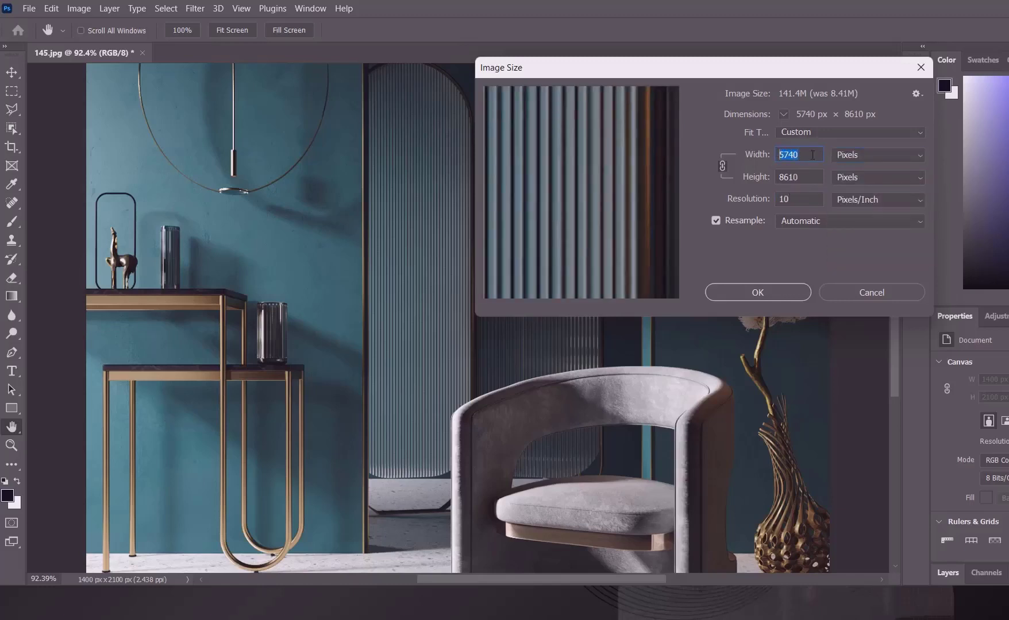
{"action": "double_click", "coordinate": [808, 203]}
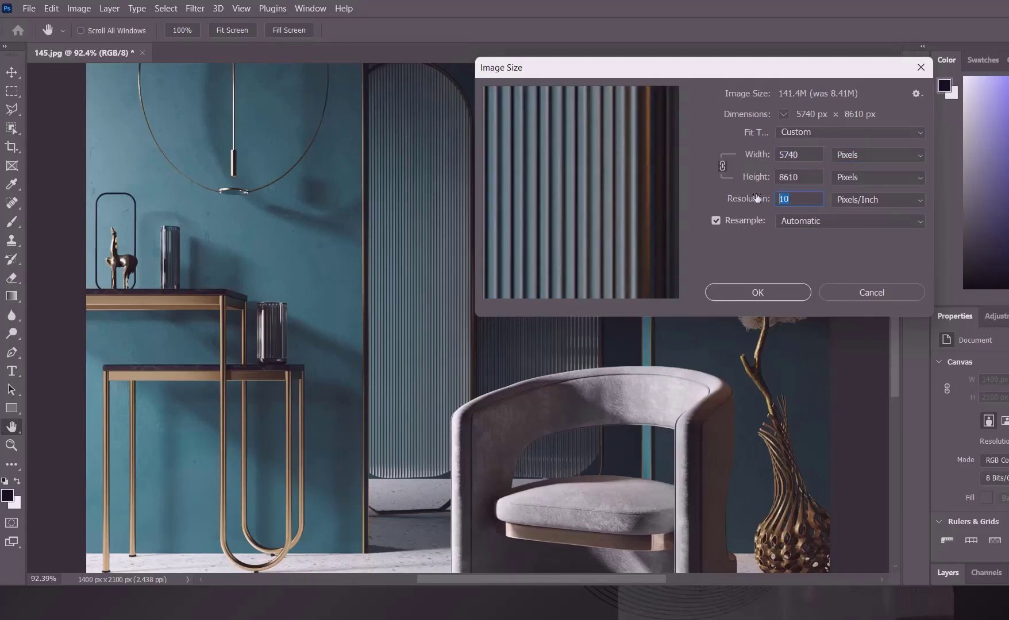
{"action": "left_click", "coordinate": [770, 288]}
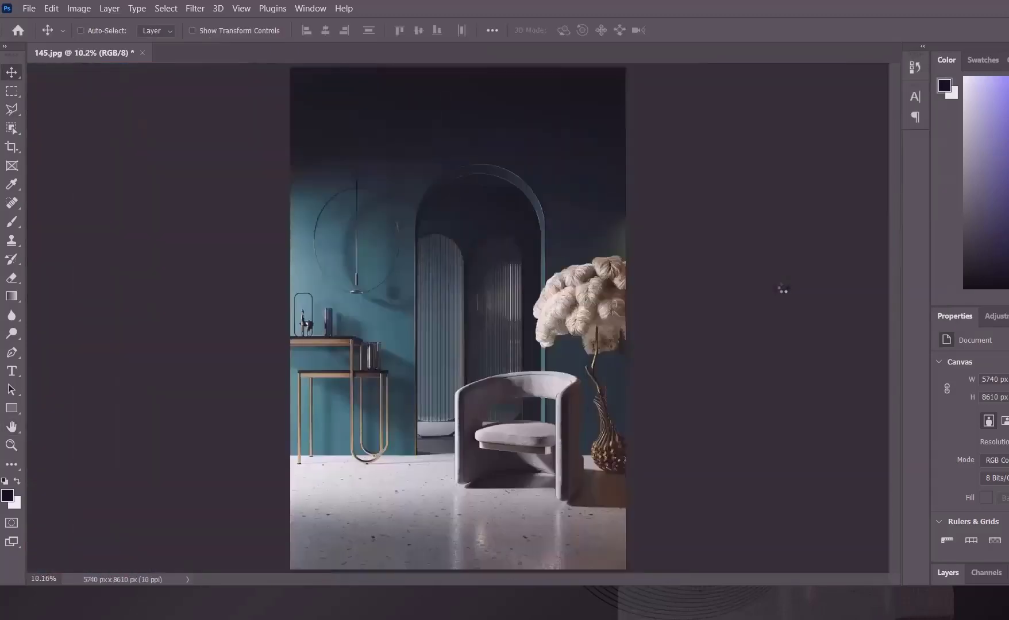
- Examine the figurine, armchair and fluted glass panel close up in the resampled image, then fit the whole image in view
{"action": "left_click_drag", "start_coordinate": [302, 326], "coordinate": [358, 278]}
{"action": "scroll", "coordinate": [359, 278], "scroll_direction": "down", "scroll_amount": 10}
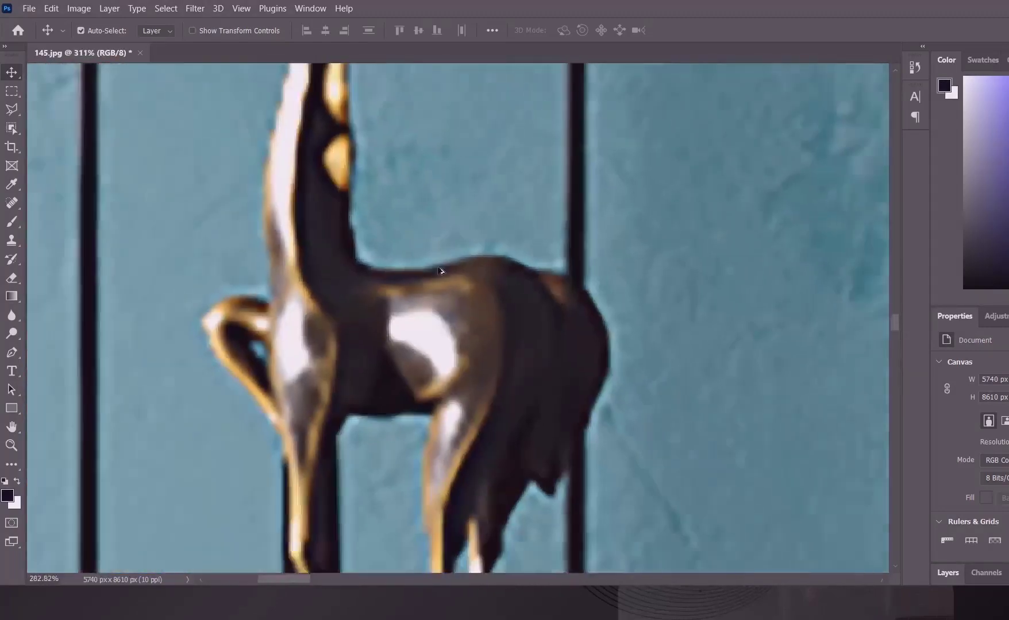
{"action": "scroll", "coordinate": [522, 258], "scroll_direction": "down", "scroll_amount": 3}
{"action": "scroll", "coordinate": [637, 266], "scroll_direction": "up", "scroll_amount": 10}
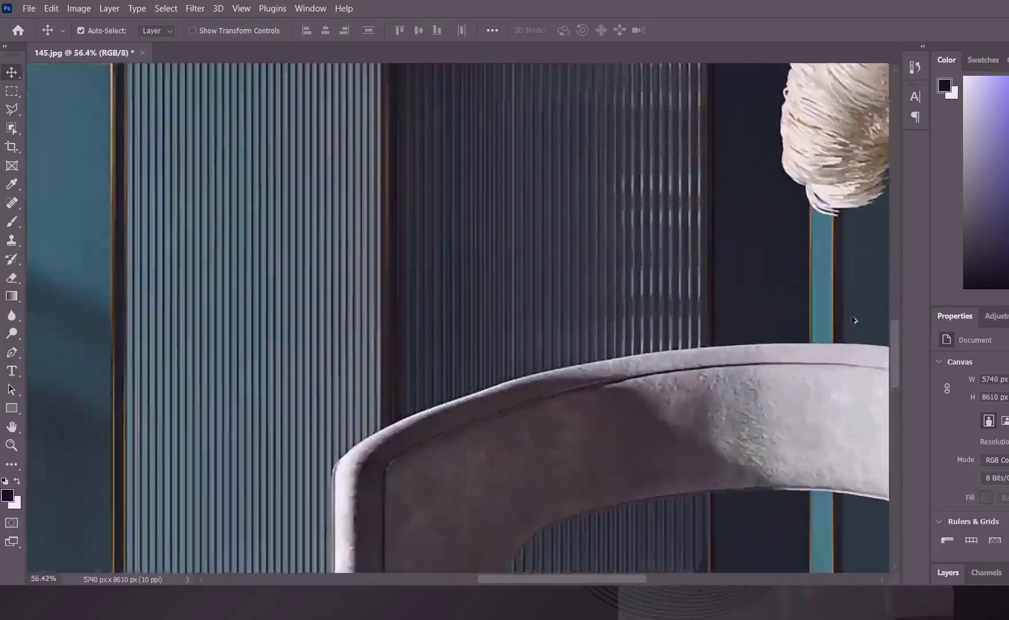
{"action": "scroll", "coordinate": [829, 347], "scroll_direction": "up", "scroll_amount": 5}
{"action": "key", "text": "ctrl+0"}
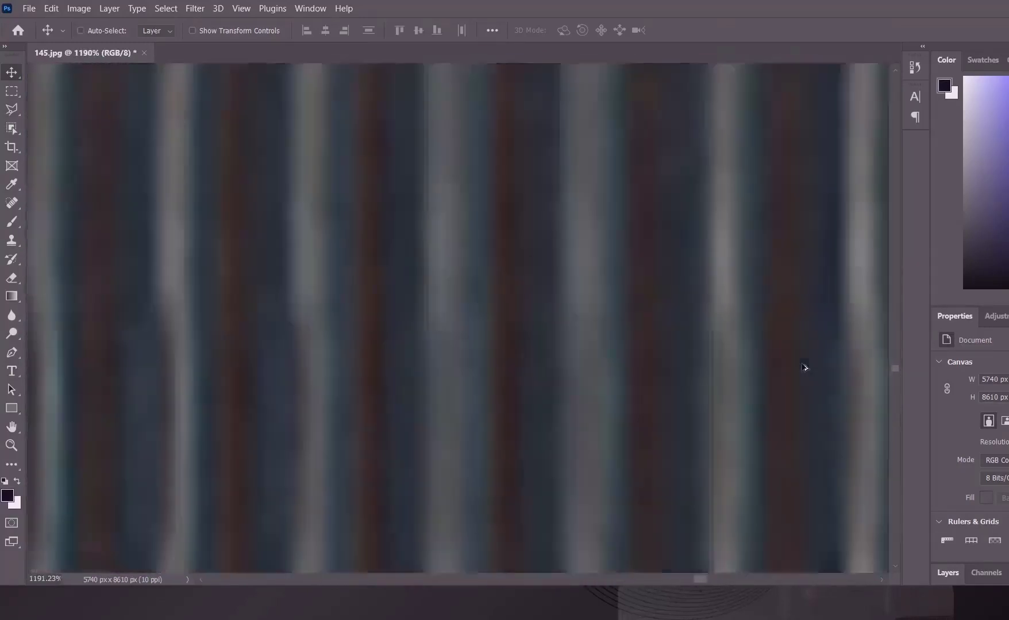
- Reopen the image size settings and try a resolution of 72 pixels/inch, then lower it to 70.5
{"action": "key", "text": "ctrl+alt+i"}
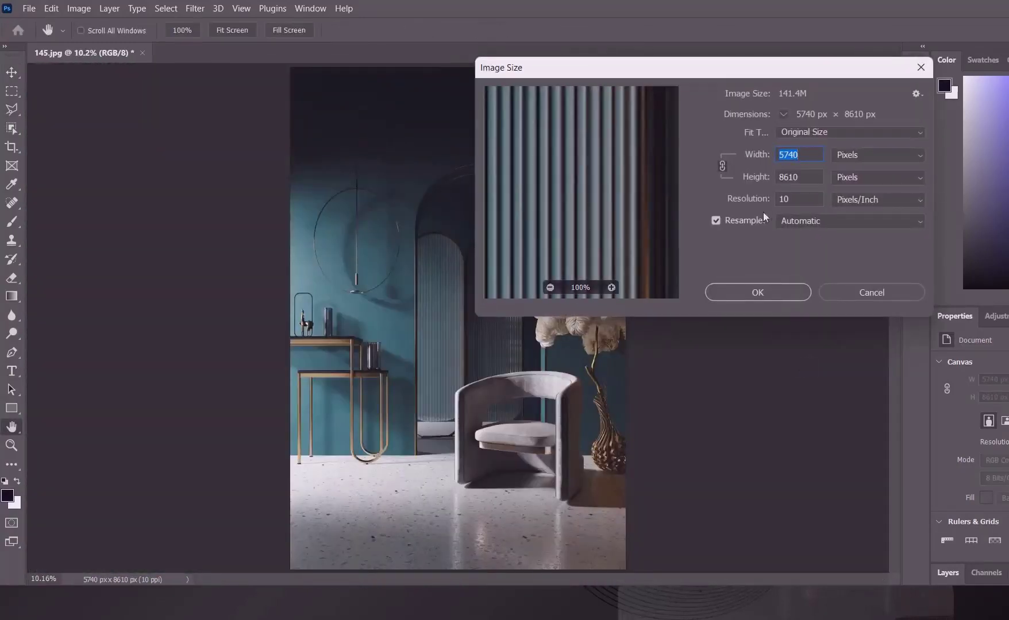
{"action": "double_click", "coordinate": [803, 199]}
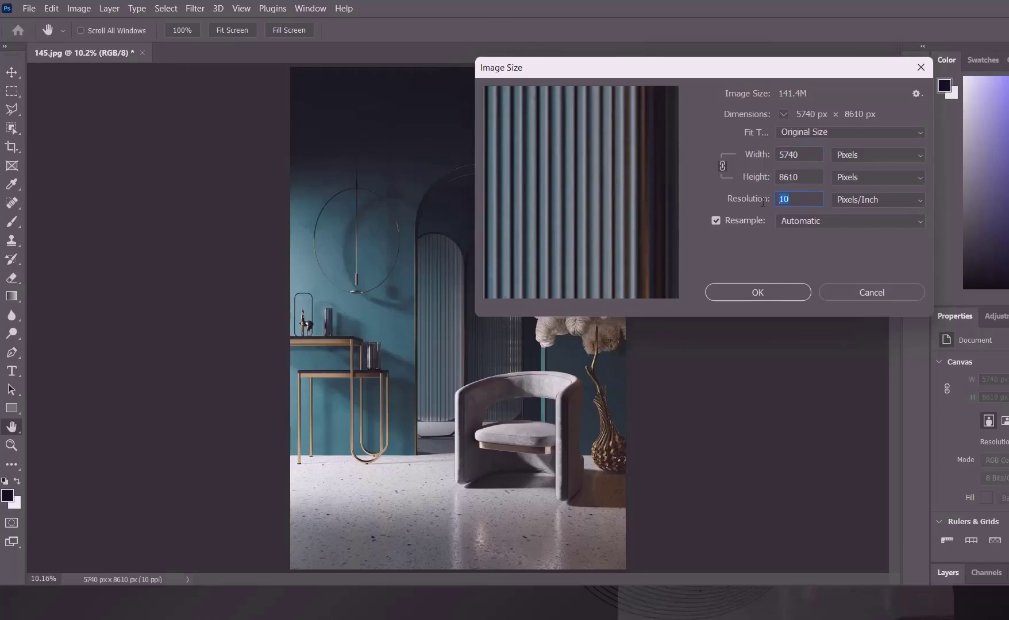
{"action": "type", "text": "72"}
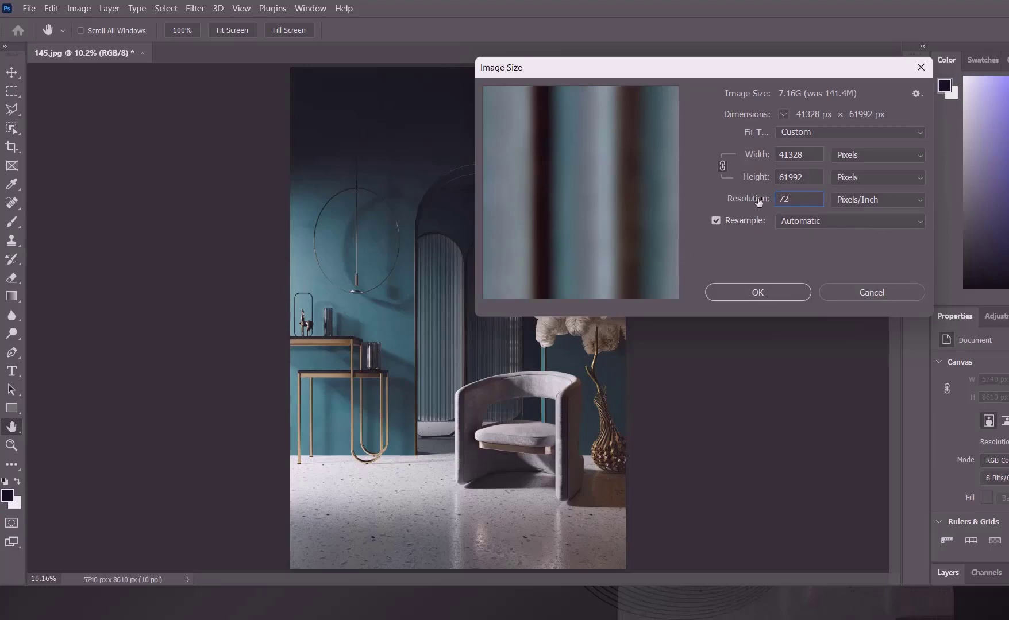
{"action": "left_click_drag", "start_coordinate": [756, 200], "coordinate": [745, 199]}
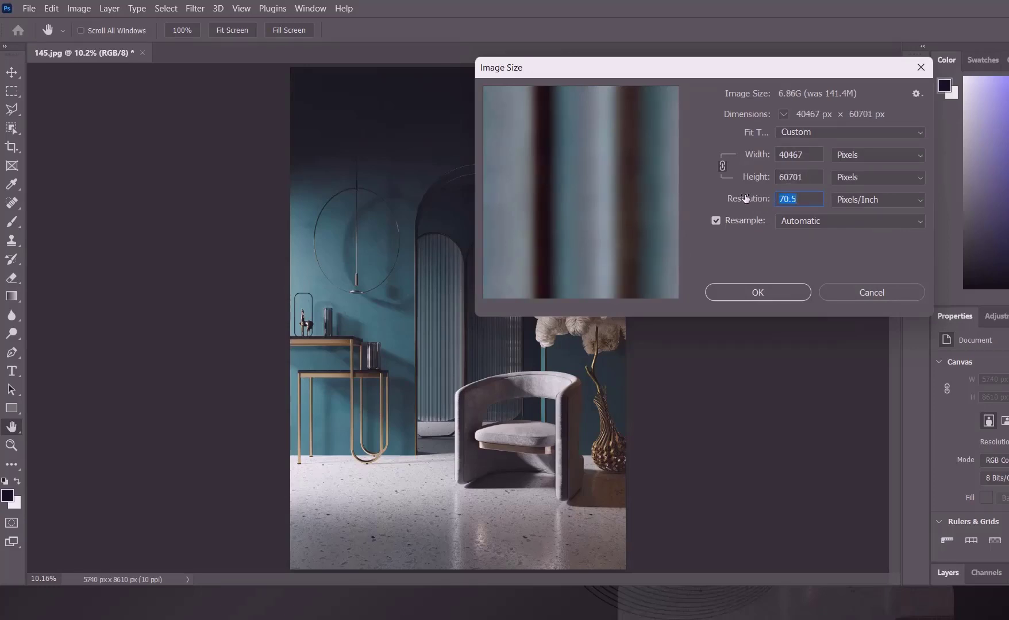
- Try measuring the resolution in pixels/centimeter with a value of 1
{"action": "left_click", "coordinate": [879, 199]}
{"action": "left_click", "coordinate": [894, 227]}
{"action": "left_click", "coordinate": [747, 198]}
{"action": "type", "text": "1"}
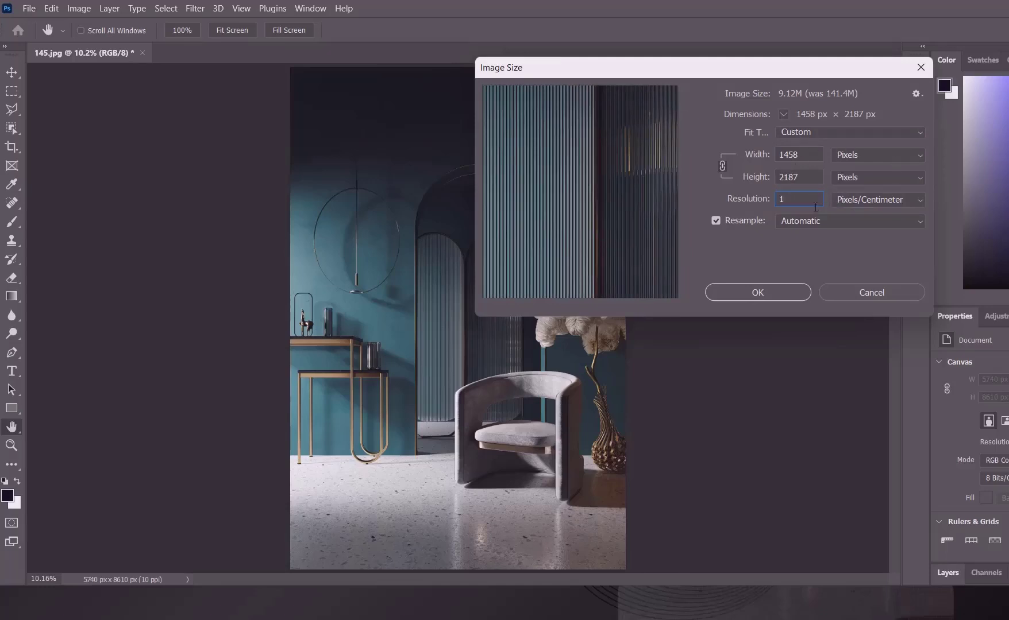
- Try centimeters for the width and height with a resolution of 2 pixels/centimeter, then leave the image size settings without applying them
{"action": "left_click", "coordinate": [860, 154]}
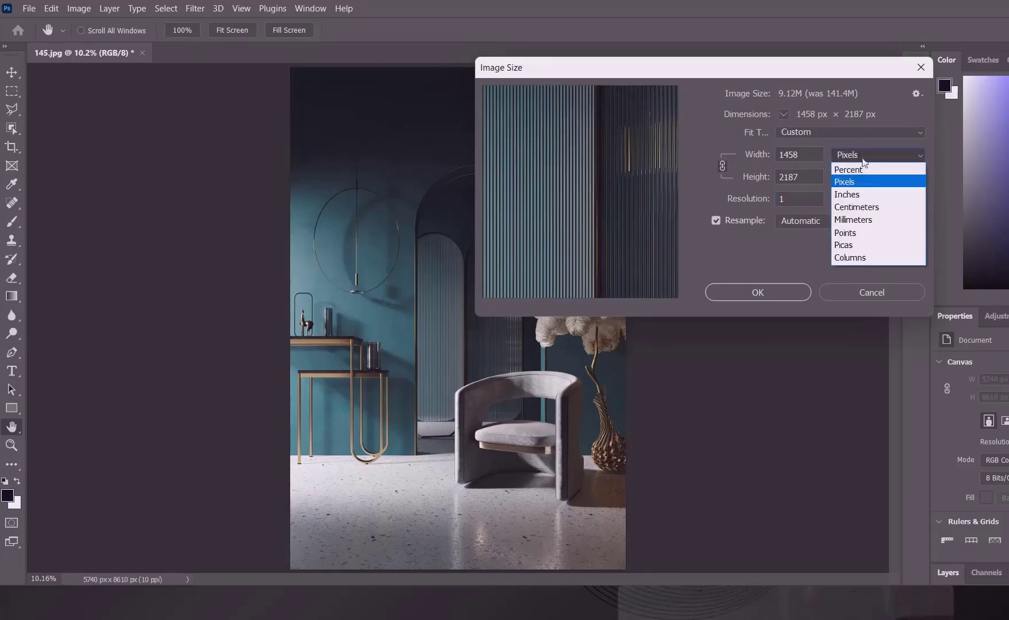
{"action": "left_click", "coordinate": [870, 210]}
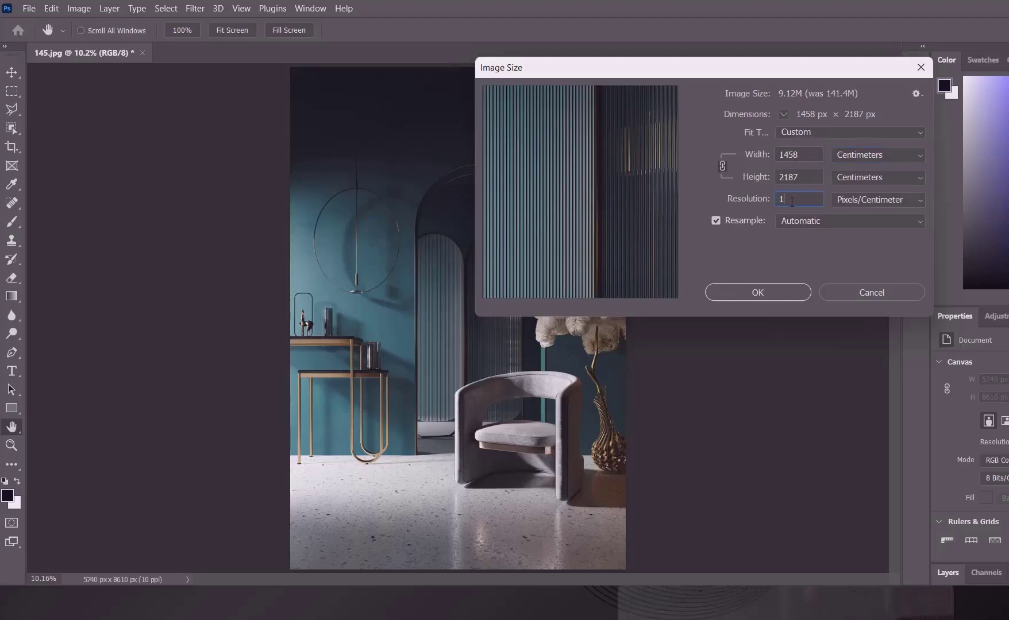
{"action": "left_click_drag", "start_coordinate": [782, 203], "coordinate": [778, 199]}
{"action": "type", "text": "2"}
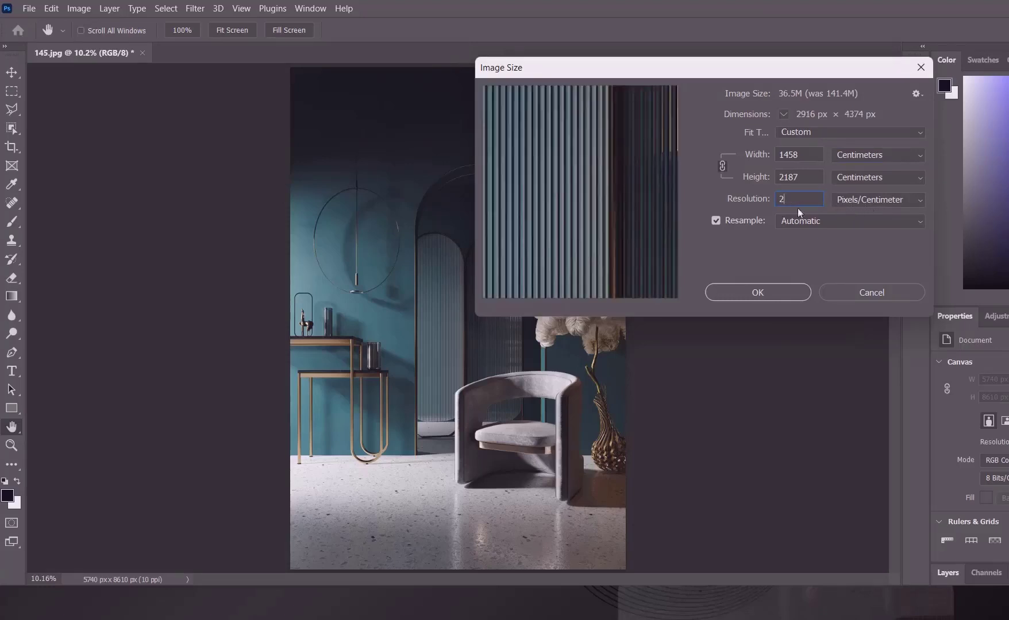
{"action": "double_click", "coordinate": [781, 200]}
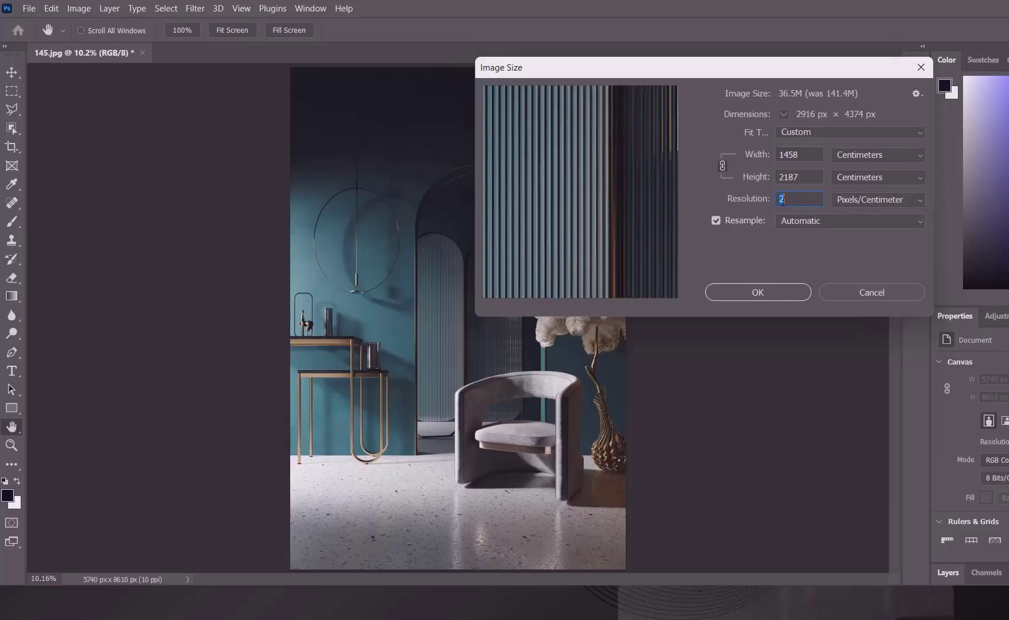
{"action": "left_click", "coordinate": [846, 161]}
{"action": "left_click", "coordinate": [858, 176]}
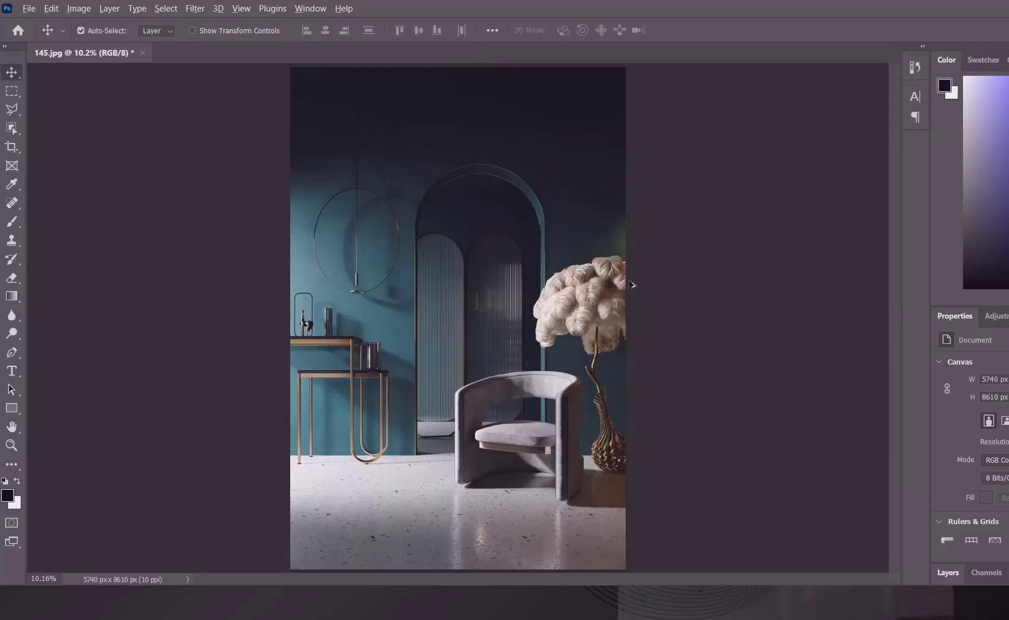
- Examine the glass vase and console tables close up, then view the whole photo again
{"action": "scroll", "coordinate": [393, 345], "scroll_direction": "down", "scroll_amount": 2}
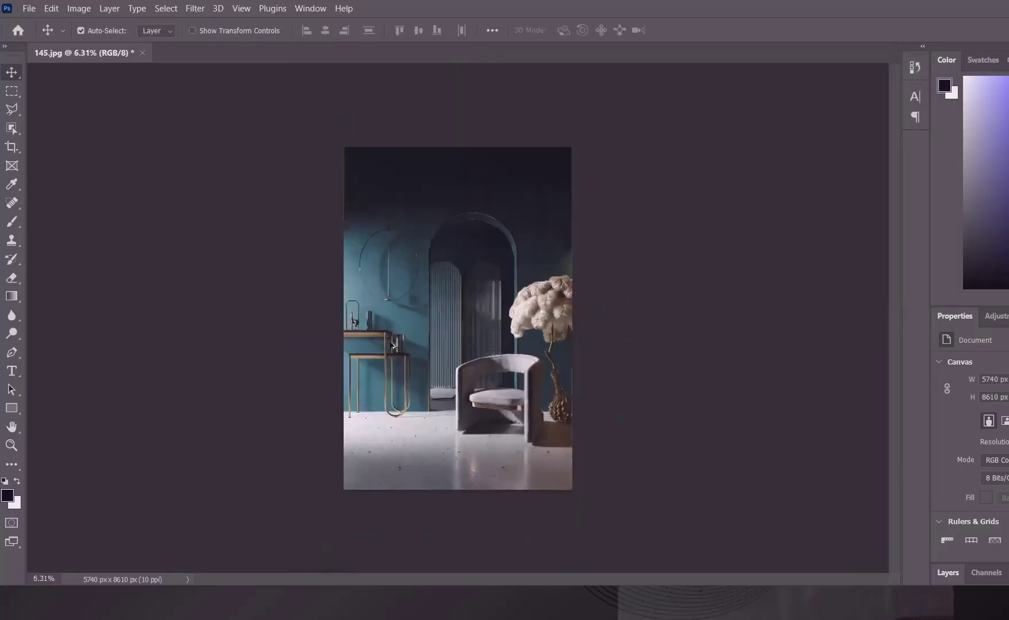
{"action": "scroll", "coordinate": [391, 345], "scroll_direction": "up", "scroll_amount": 10}
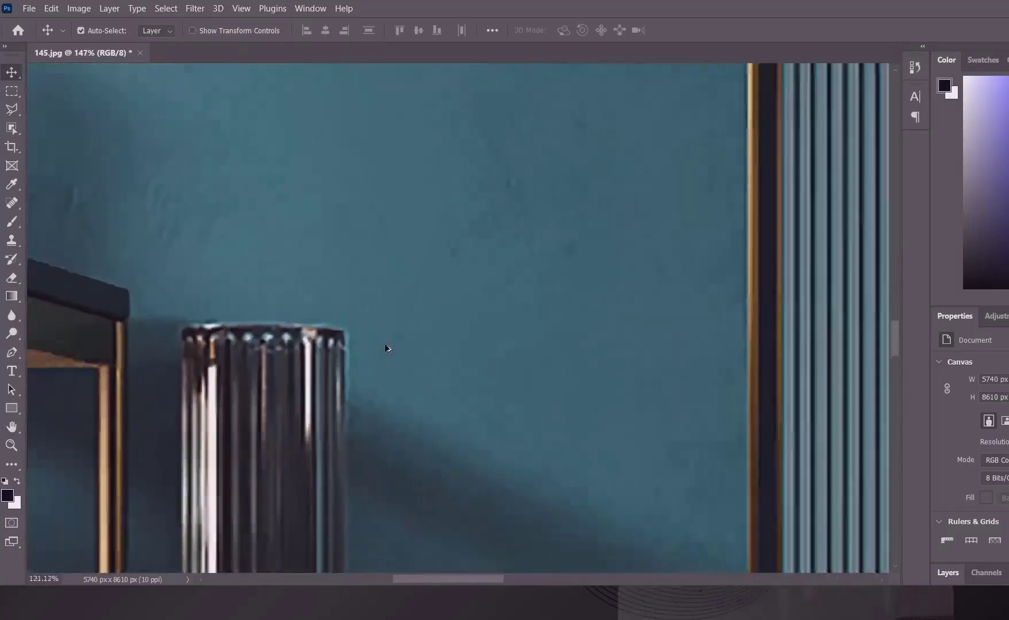
{"action": "scroll", "coordinate": [386, 348], "scroll_direction": "down", "scroll_amount": 8}
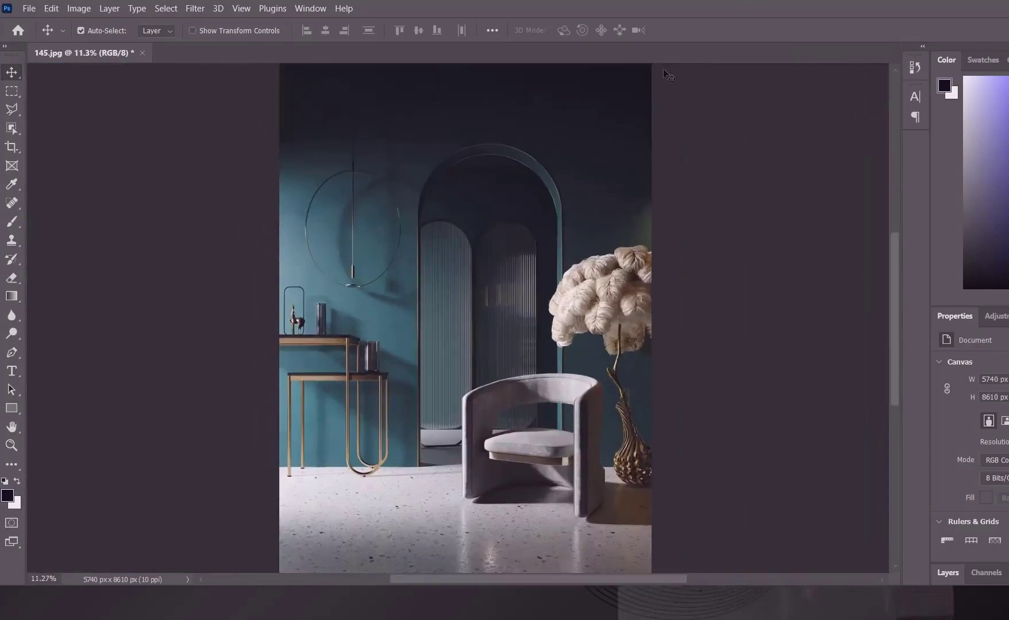
{"action": "scroll", "coordinate": [409, 406], "scroll_direction": "up", "scroll_amount": 4}
{"action": "scroll", "coordinate": [412, 406], "scroll_direction": "down", "scroll_amount": 5}
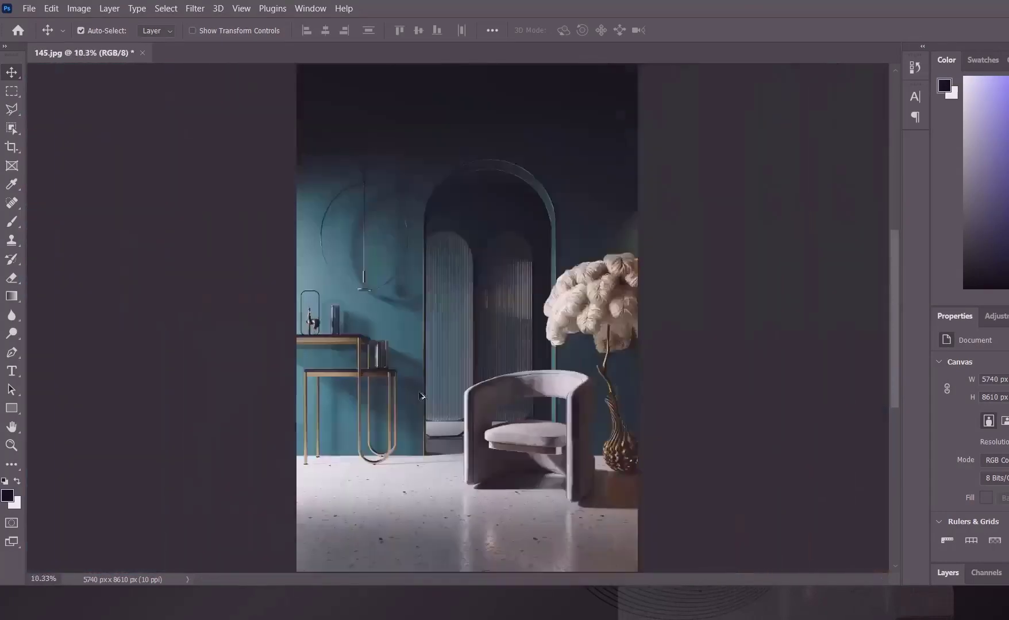
- Switch to the Vray.max scene in 3ds Max and examine the room in perspective, then return to the camera view
{"action": "scroll", "coordinate": [427, 378], "scroll_direction": "up", "scroll_amount": 1}
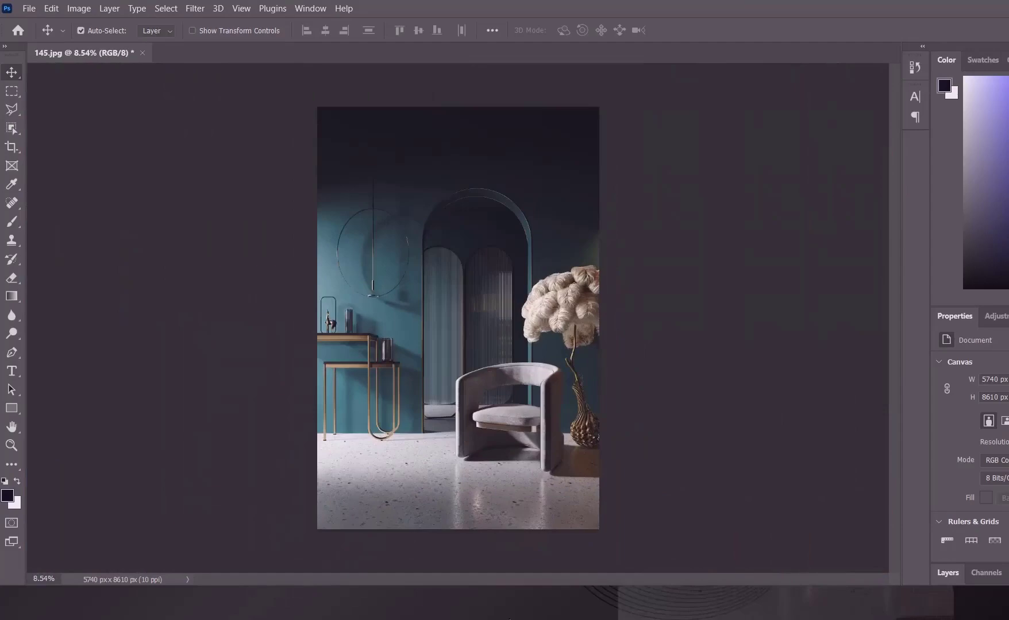
{"action": "left_click", "coordinate": [606, 580]}
{"action": "left_click", "coordinate": [636, 423]}
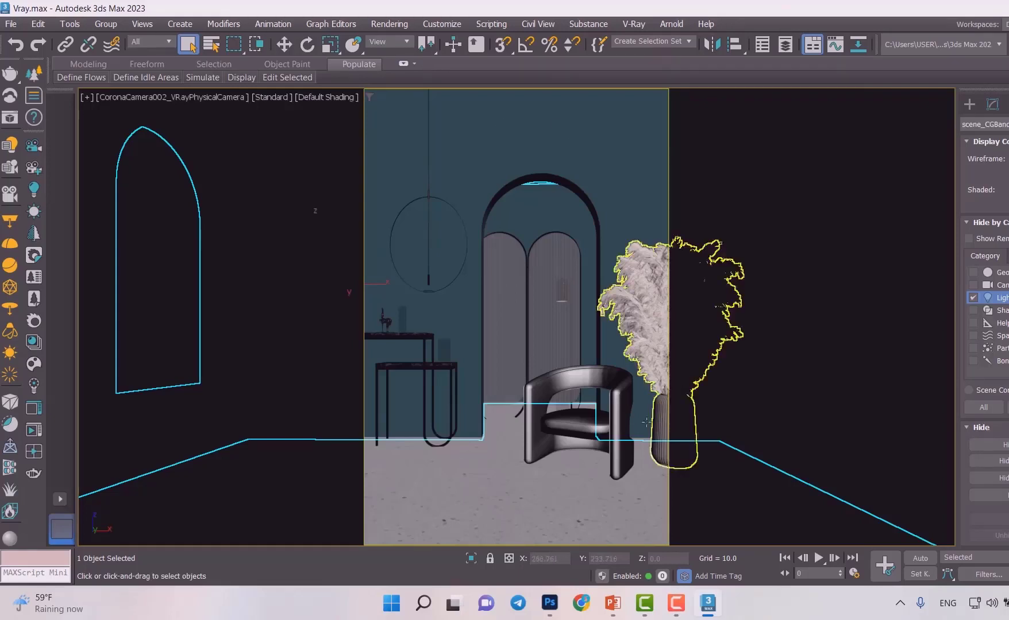
{"action": "key", "text": "p"}
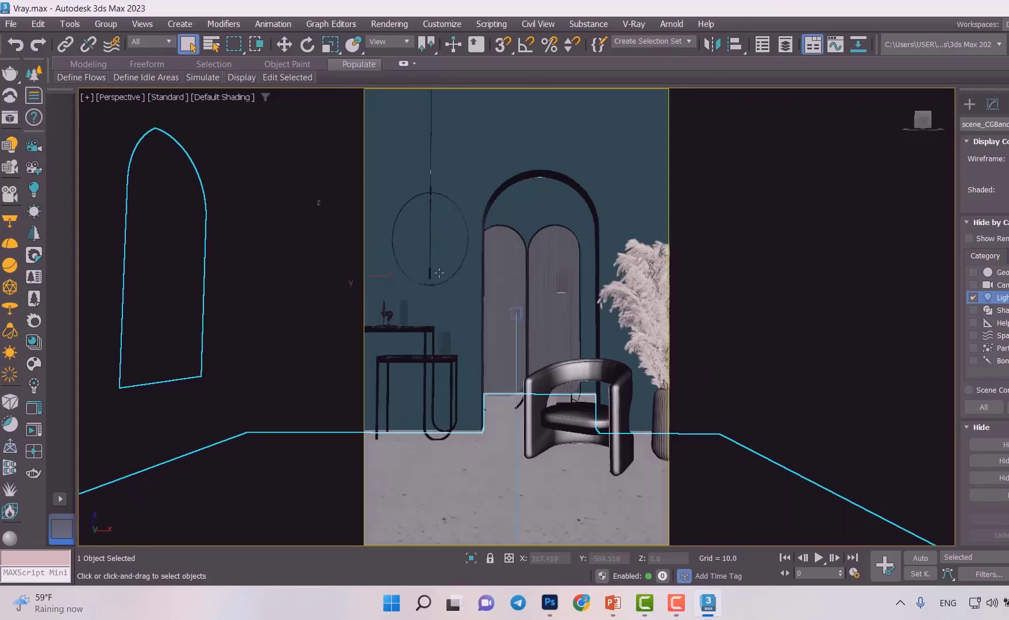
{"action": "key", "text": "z"}
{"action": "left_click_drag", "start_coordinate": [525, 289], "coordinate": [500, 364]}
{"action": "scroll", "coordinate": [500, 364], "scroll_direction": "up", "scroll_amount": 5}
{"action": "left_click_drag", "start_coordinate": [377, 189], "coordinate": [549, 244]}
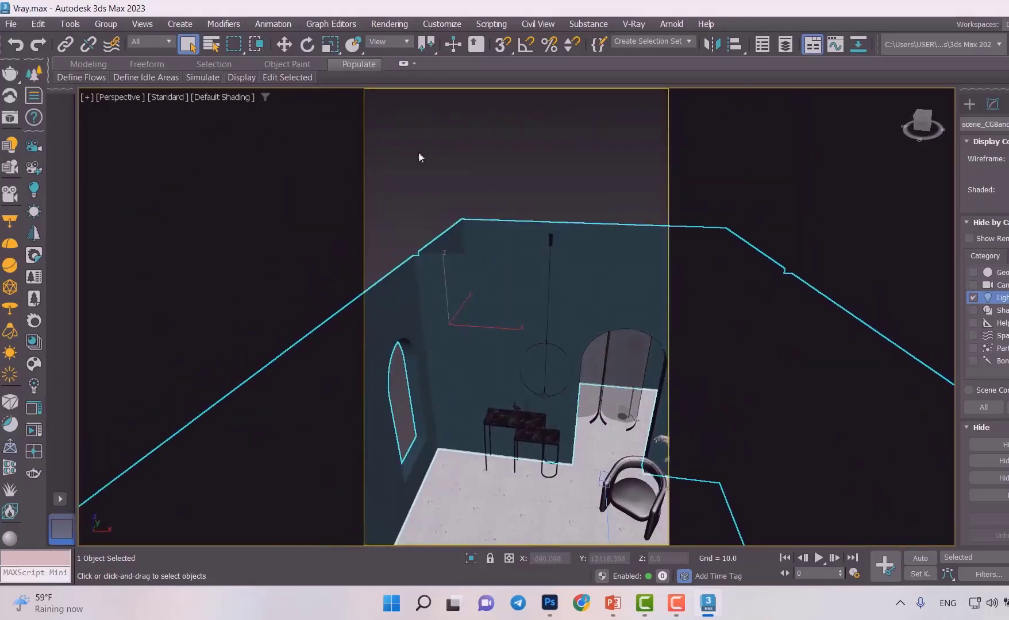
{"action": "key", "text": "c"}
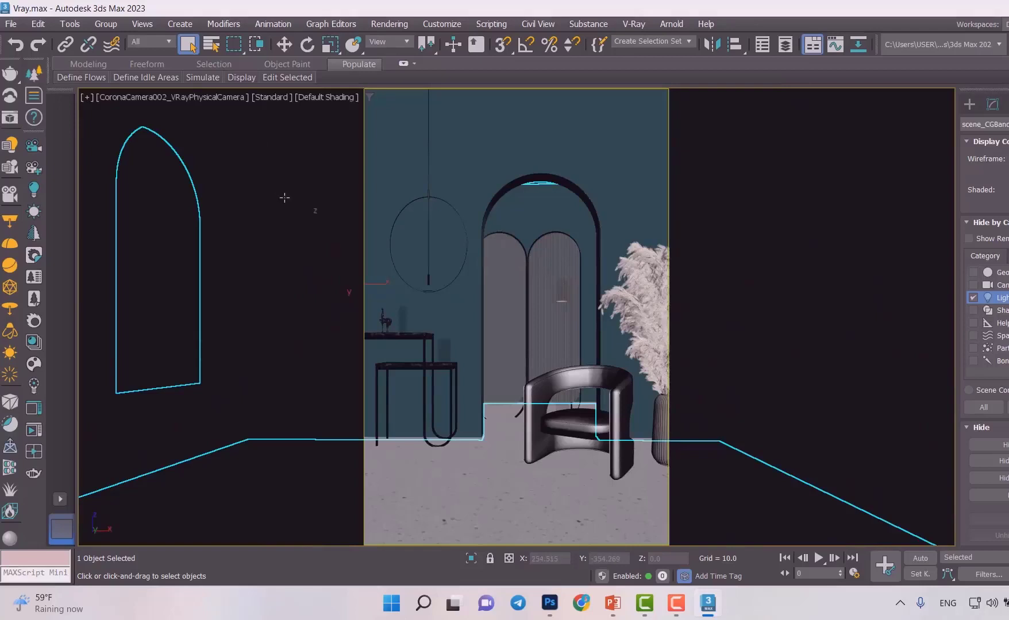
- Compare the free perspective view with the fixed camera framing once more, ending on the camera view with the Move tool active
{"action": "key", "text": "p"}
{"action": "scroll", "coordinate": [445, 214], "scroll_direction": "up", "scroll_amount": 5}
{"action": "key", "text": "w"}
{"action": "left_click_drag", "start_coordinate": [517, 268], "coordinate": [591, 336]}
{"action": "key", "text": "c"}
{"action": "key", "text": "p"}
{"action": "scroll", "coordinate": [468, 262], "scroll_direction": "down", "scroll_amount": 5}
{"action": "key", "text": "c"}
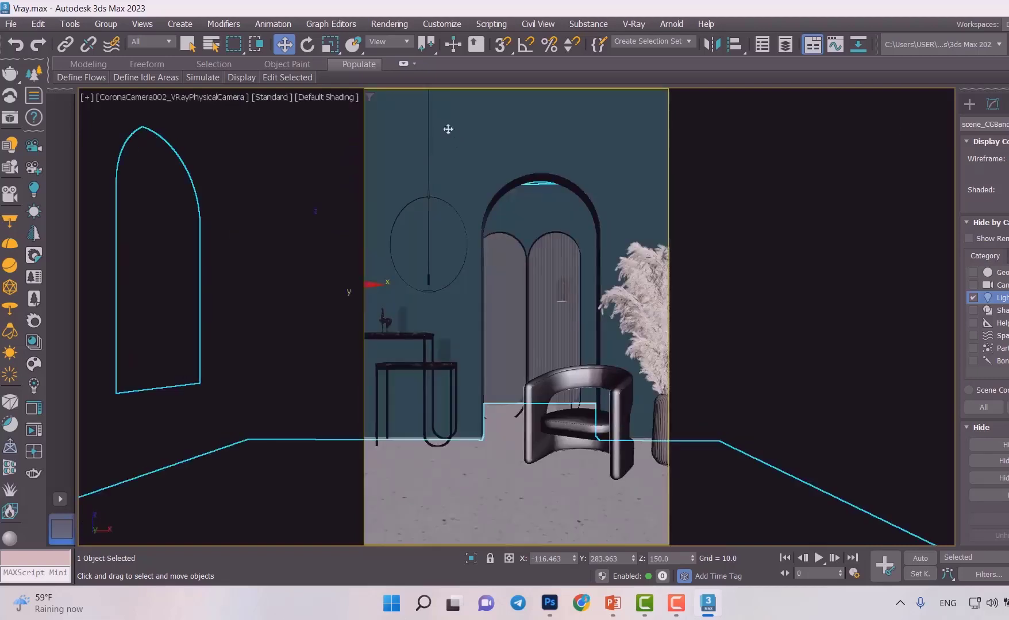
- Open Render Setup and keep V-Ray 6 Hotfix 3 as the renderer
{"action": "left_click", "coordinate": [396, 23]}
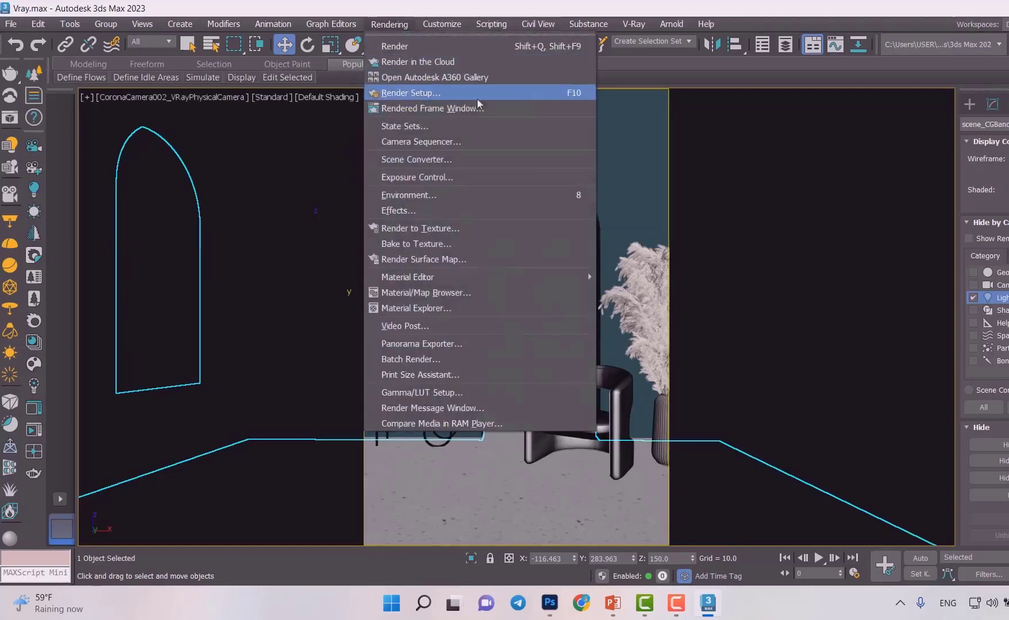
{"action": "left_click", "coordinate": [440, 95]}
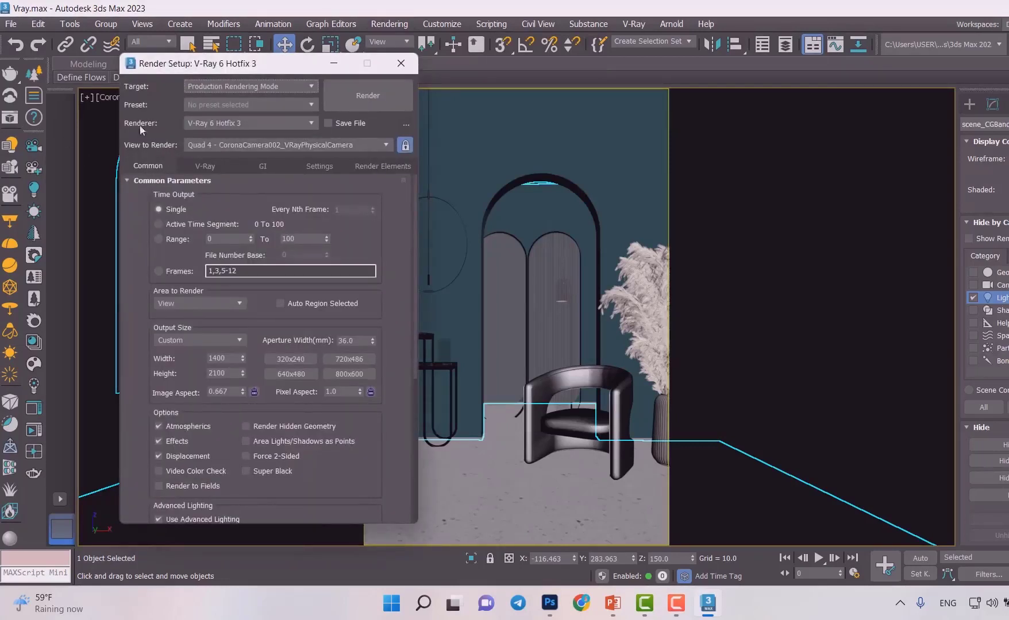
{"action": "left_click", "coordinate": [227, 122]}
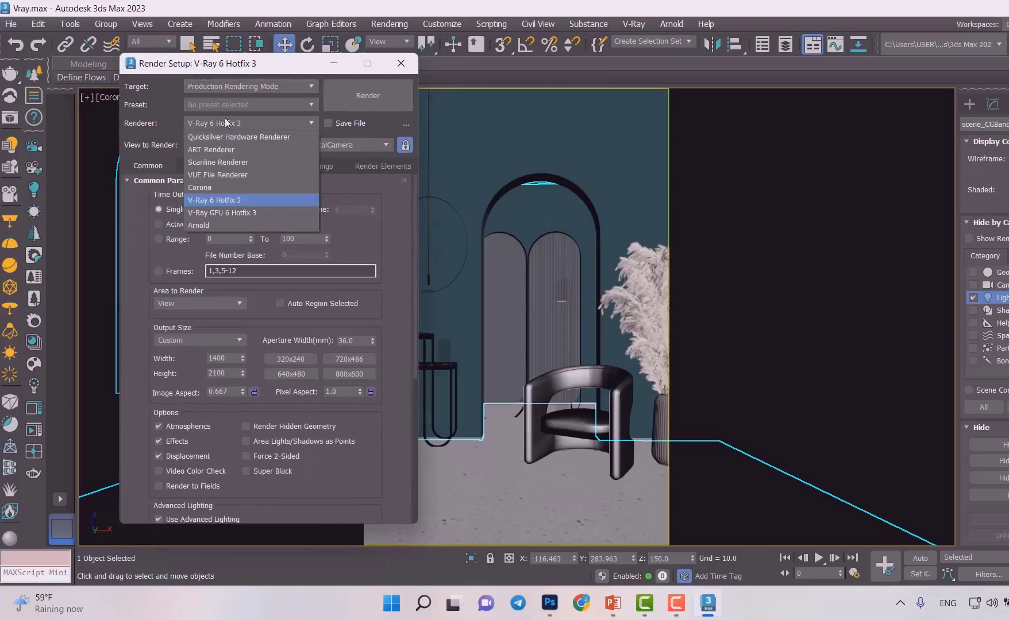
{"action": "left_click", "coordinate": [220, 199]}
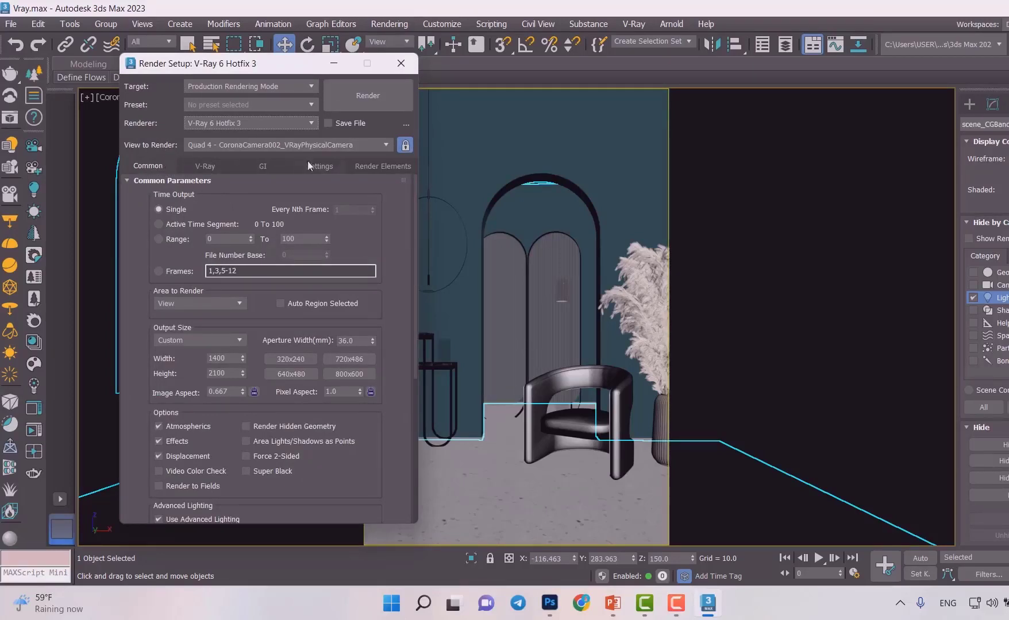
- Try the Corona and Scanline renderers, then set the renderer back to V-Ray 6 Hotfix 3
{"action": "left_click", "coordinate": [188, 127]}
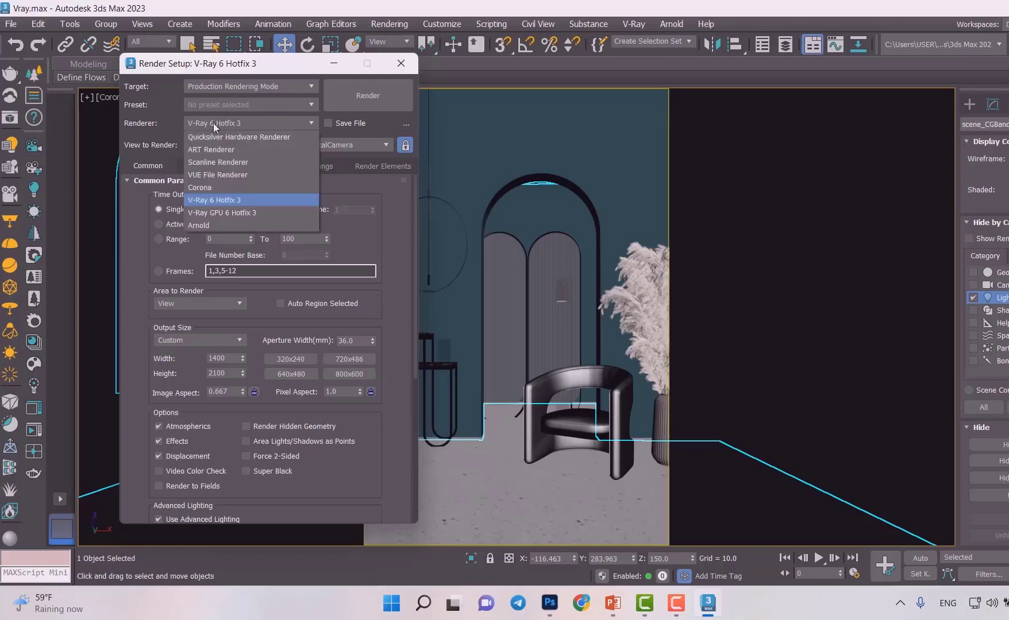
{"action": "left_click", "coordinate": [209, 195]}
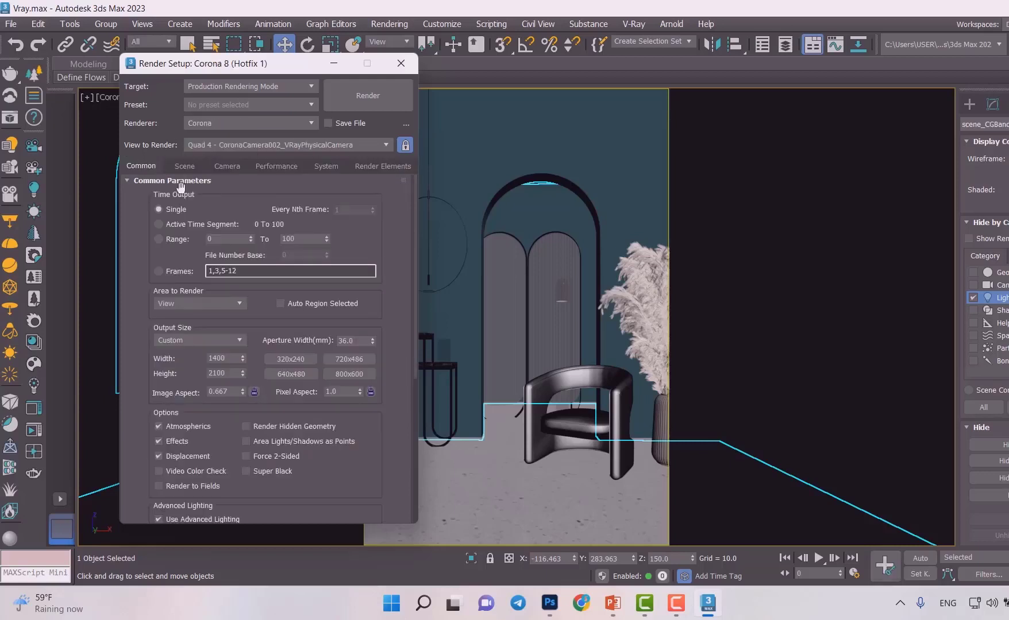
{"action": "left_click", "coordinate": [220, 123]}
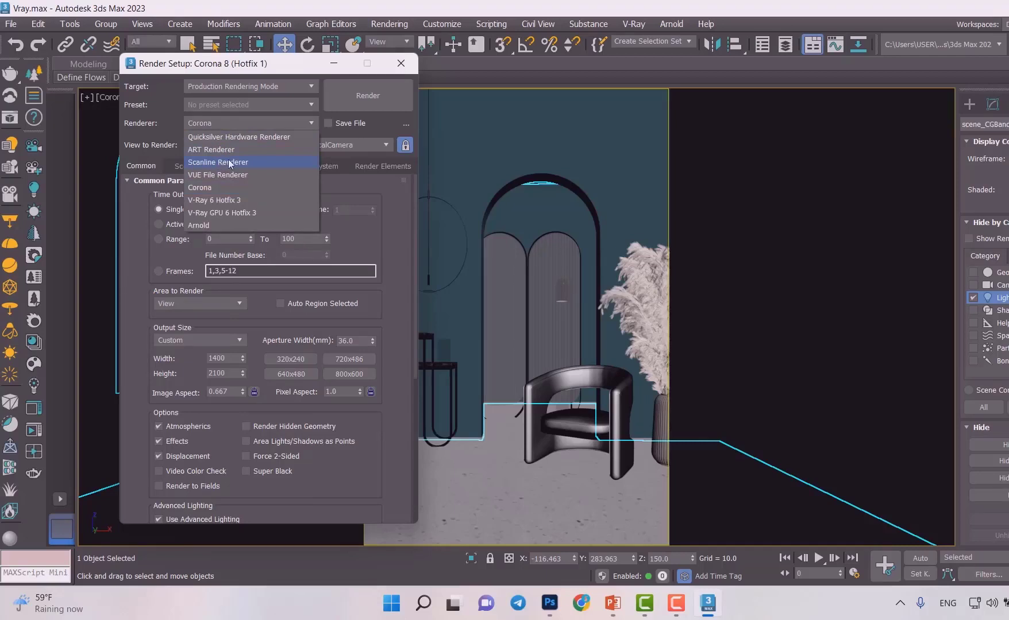
{"action": "left_click", "coordinate": [220, 162]}
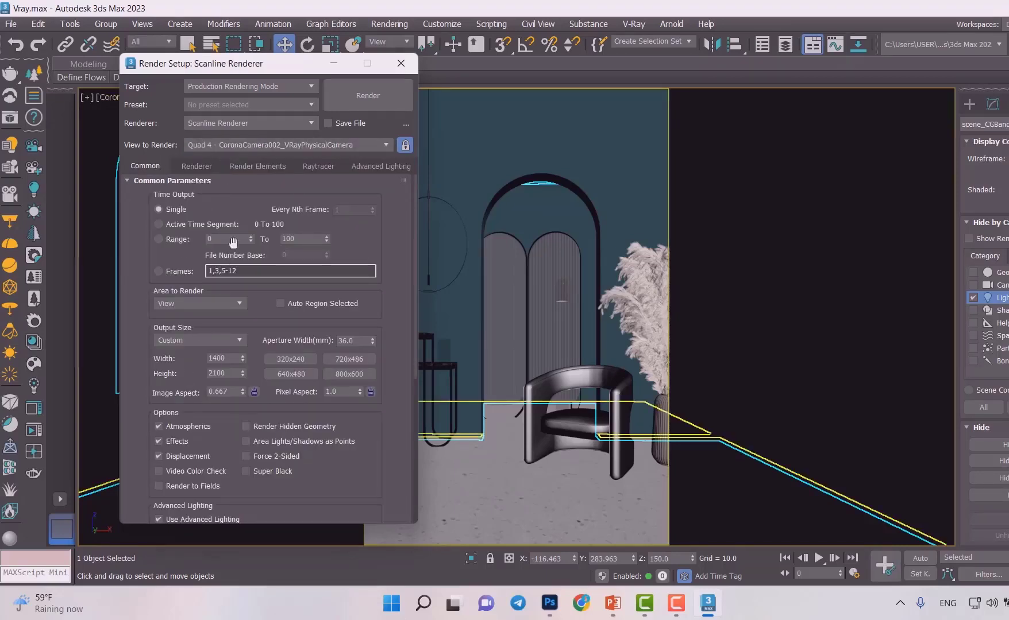
{"action": "left_click", "coordinate": [220, 124]}
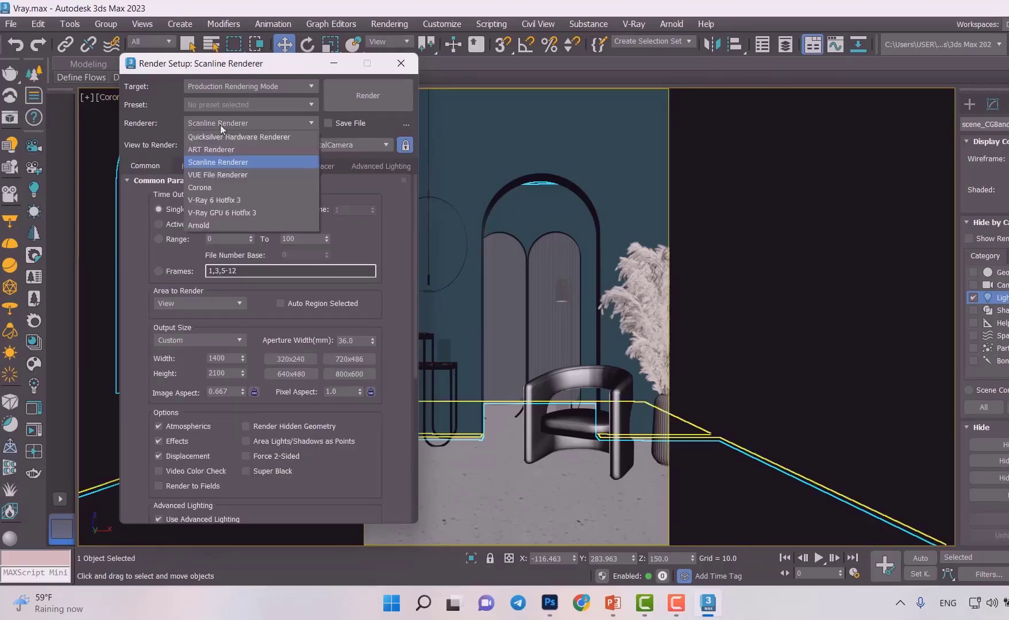
{"action": "left_click", "coordinate": [221, 200]}
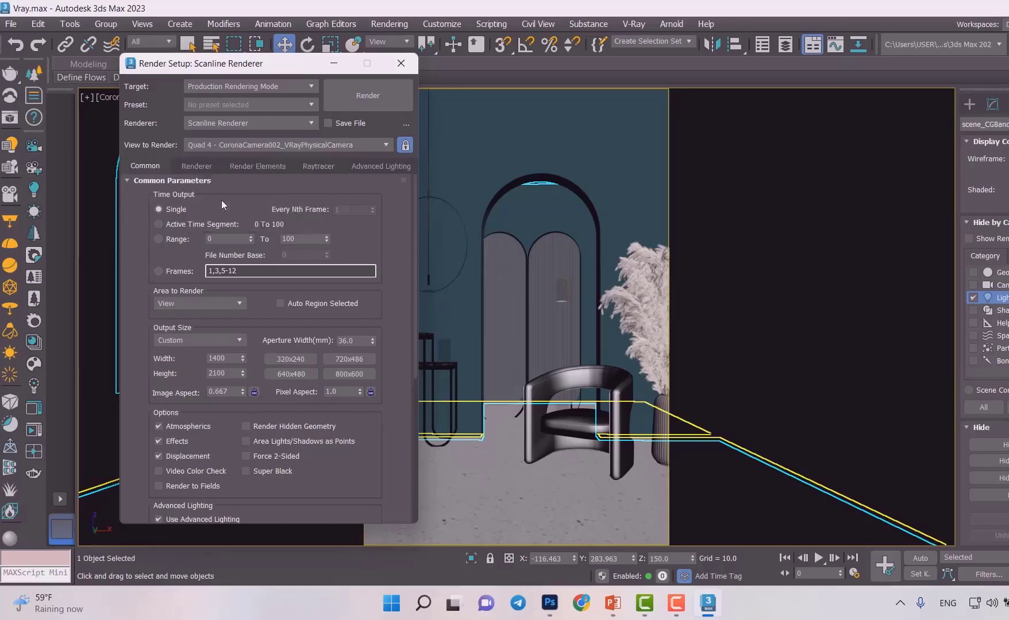
- Examine the output width, height and size presets in the Common Parameters without changing them
{"action": "left_click", "coordinate": [160, 181]}
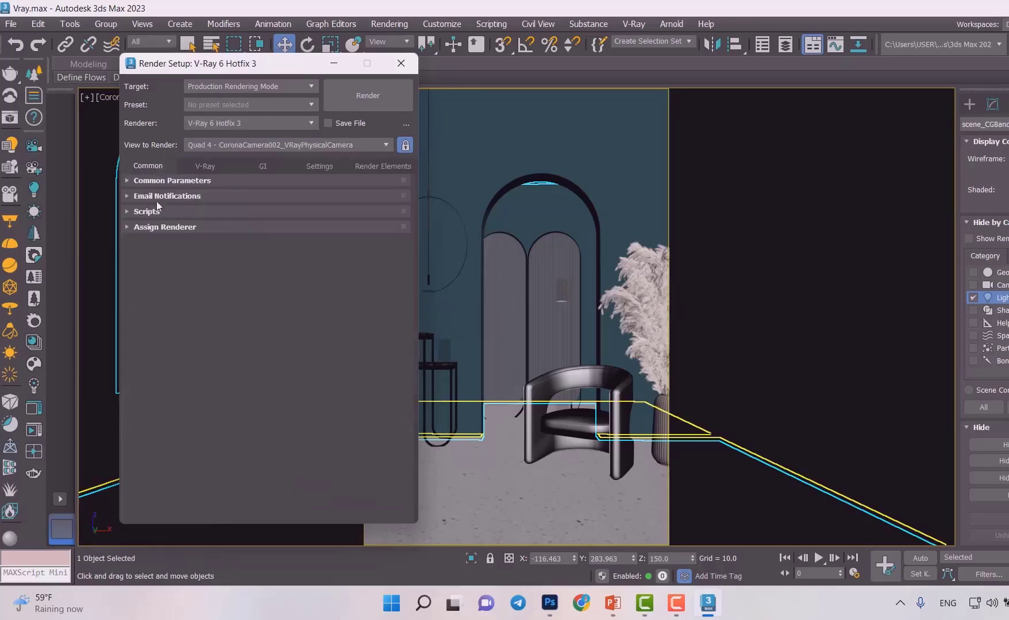
{"action": "left_click", "coordinate": [149, 183]}
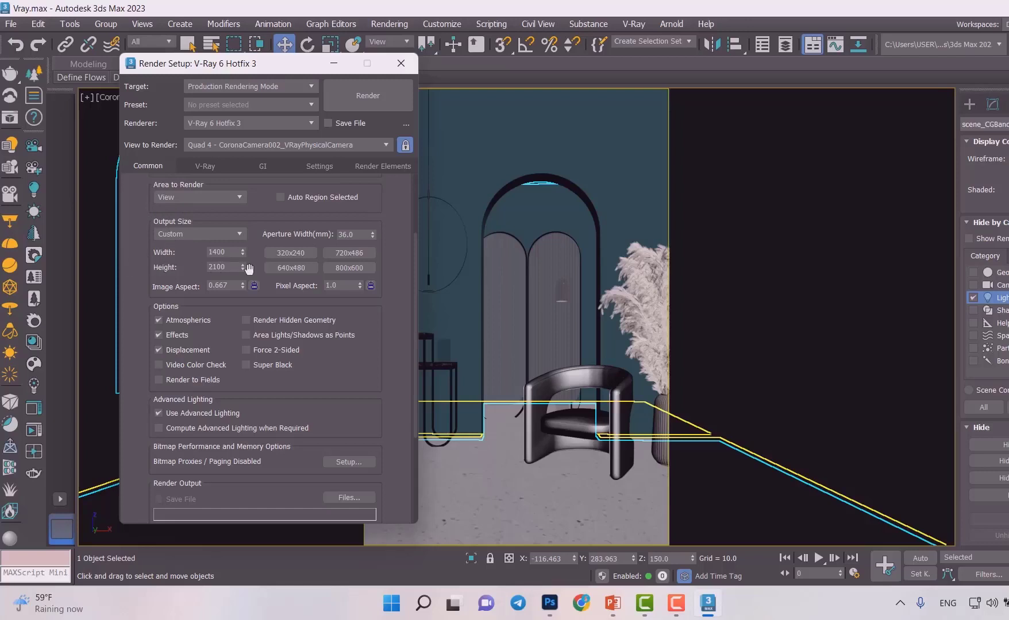
{"action": "double_click", "coordinate": [229, 253]}
{"action": "double_click", "coordinate": [215, 267]}
{"action": "key", "text": "shift+Tab"}
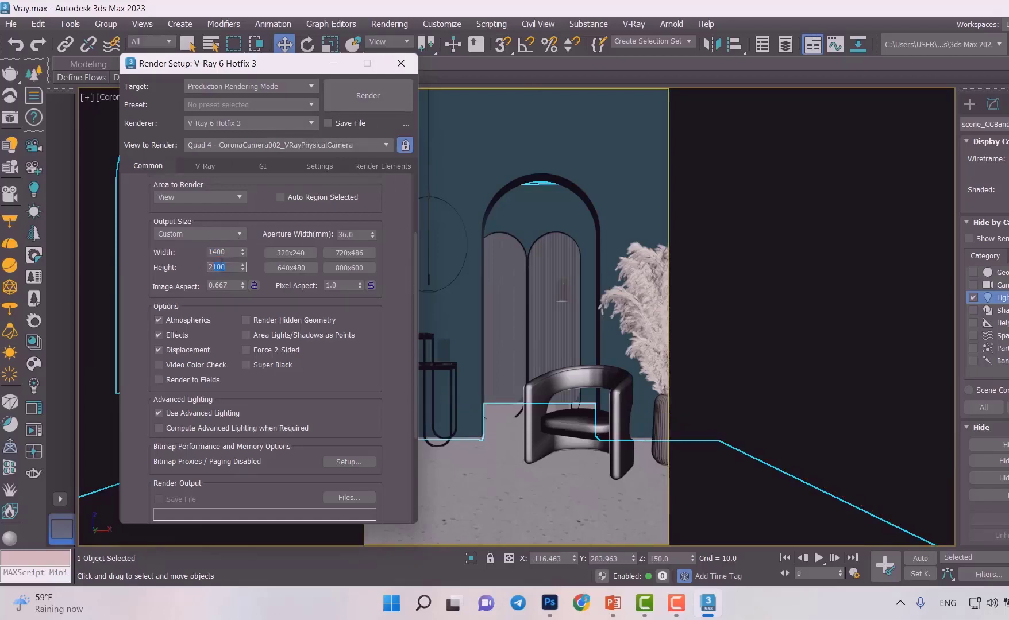
{"action": "left_click", "coordinate": [223, 251]}
{"action": "key", "text": "Return"}
{"action": "left_click", "coordinate": [615, 335]}
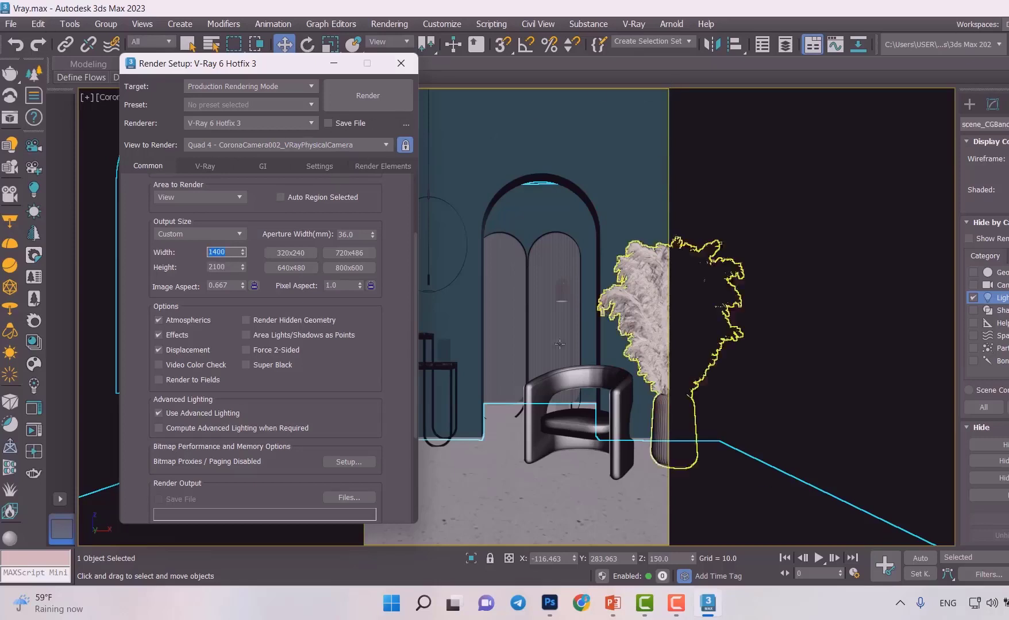
{"action": "left_click", "coordinate": [218, 232]}
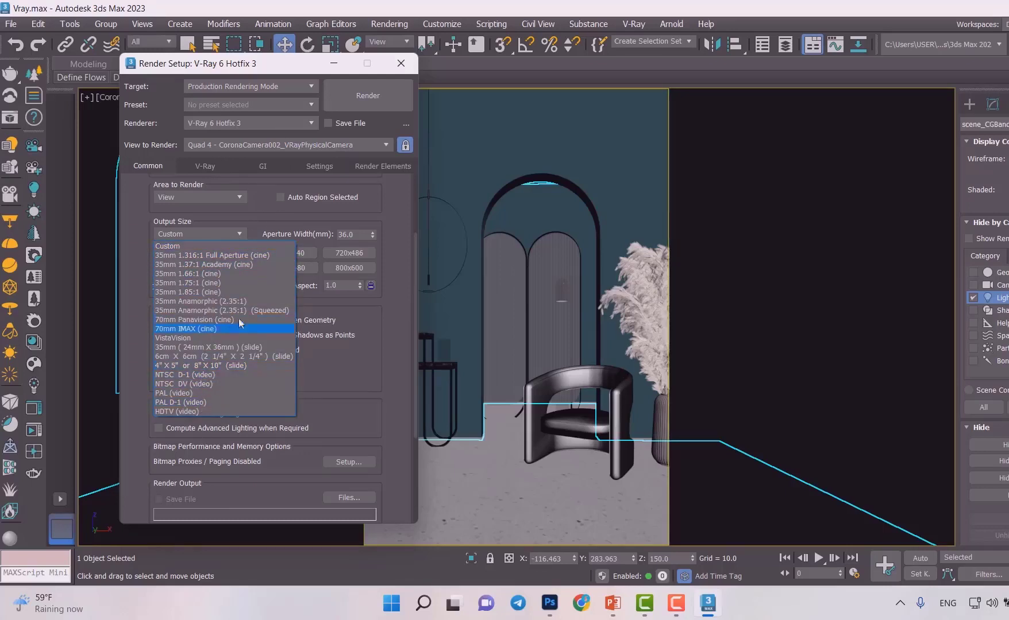
{"action": "left_click", "coordinate": [281, 212]}
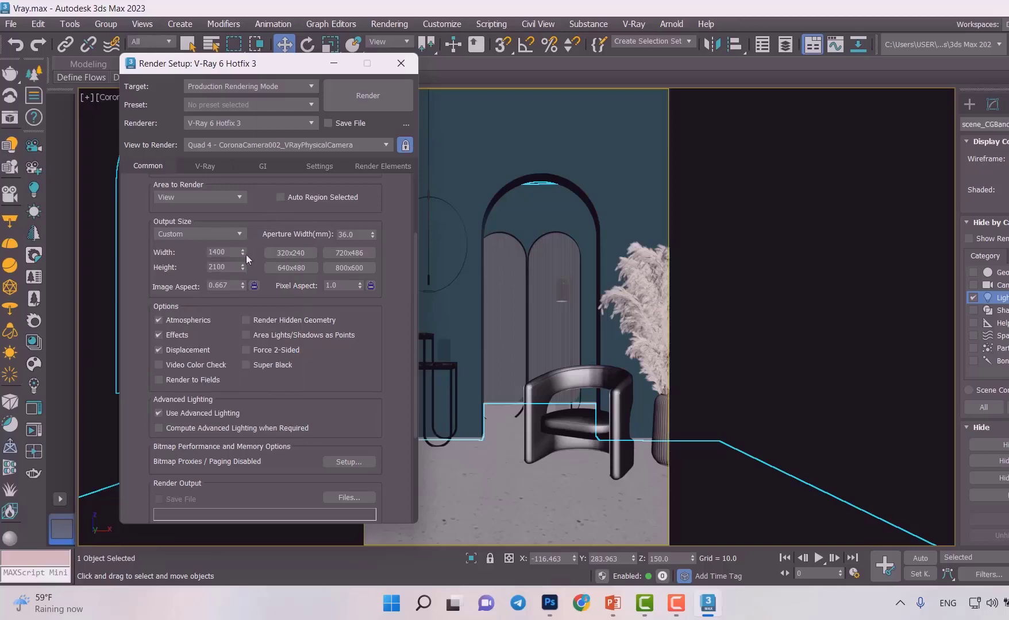
- Clear the view of the camera frame and try widening the render output to 2574 pixels
{"action": "left_click_drag", "start_coordinate": [254, 67], "coordinate": [876, 76]}
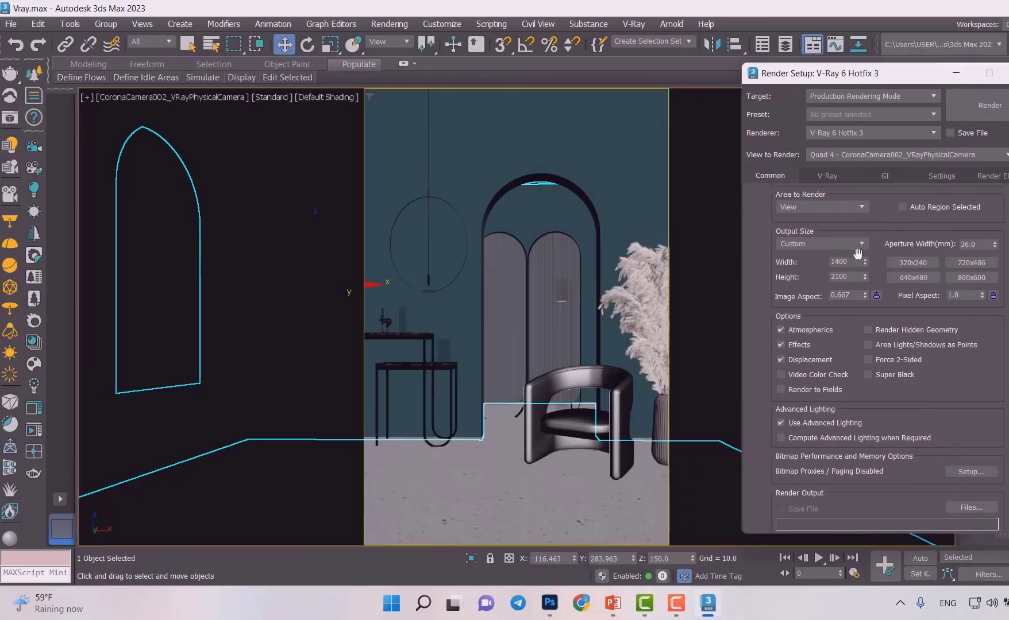
{"action": "left_click_drag", "start_coordinate": [865, 261], "coordinate": [925, 115]}
{"action": "left_click_drag", "start_coordinate": [833, 73], "coordinate": [928, 65]}
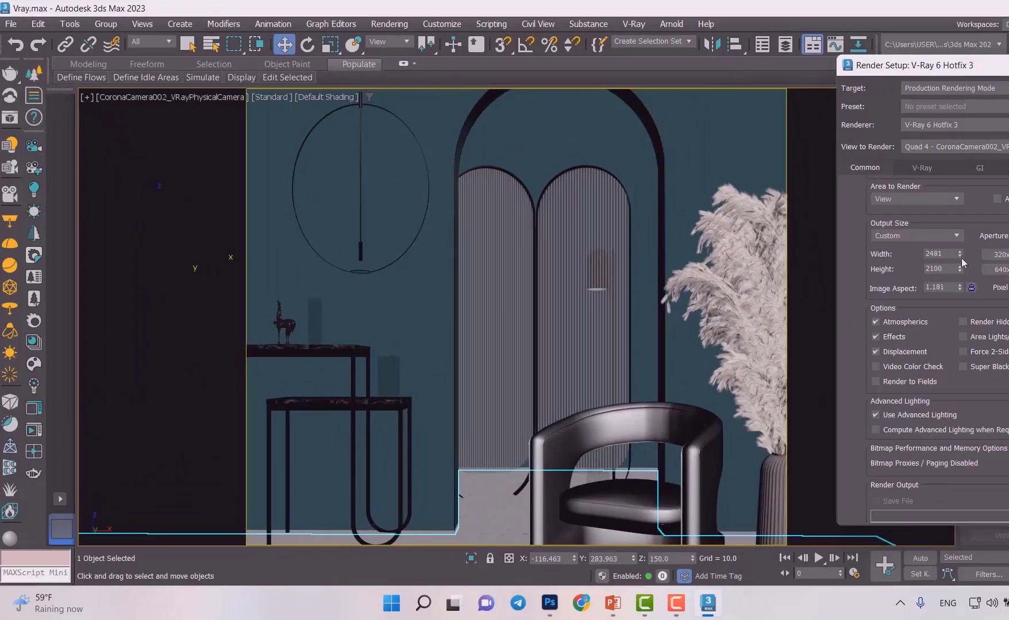
{"action": "left_click_drag", "start_coordinate": [964, 262], "coordinate": [466, 109]}
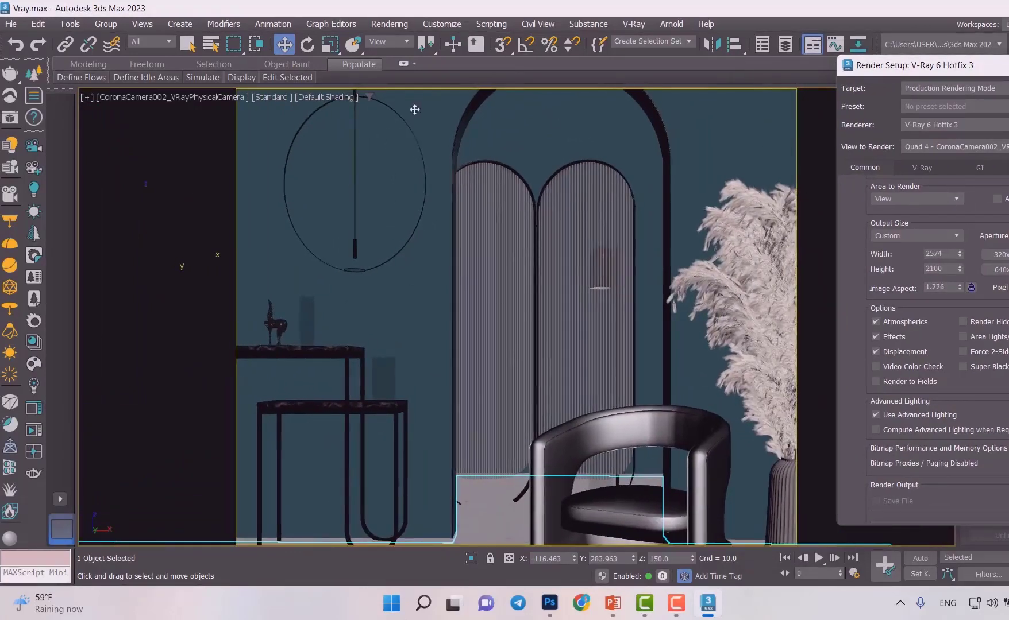
{"action": "mouse_move", "coordinate": [248, 105]}
{"action": "left_mouse_down"}
{"action": "mouse_move", "coordinate": [782, 109]}
{"action": "mouse_move", "coordinate": [791, 534]}
{"action": "left_mouse_up"}
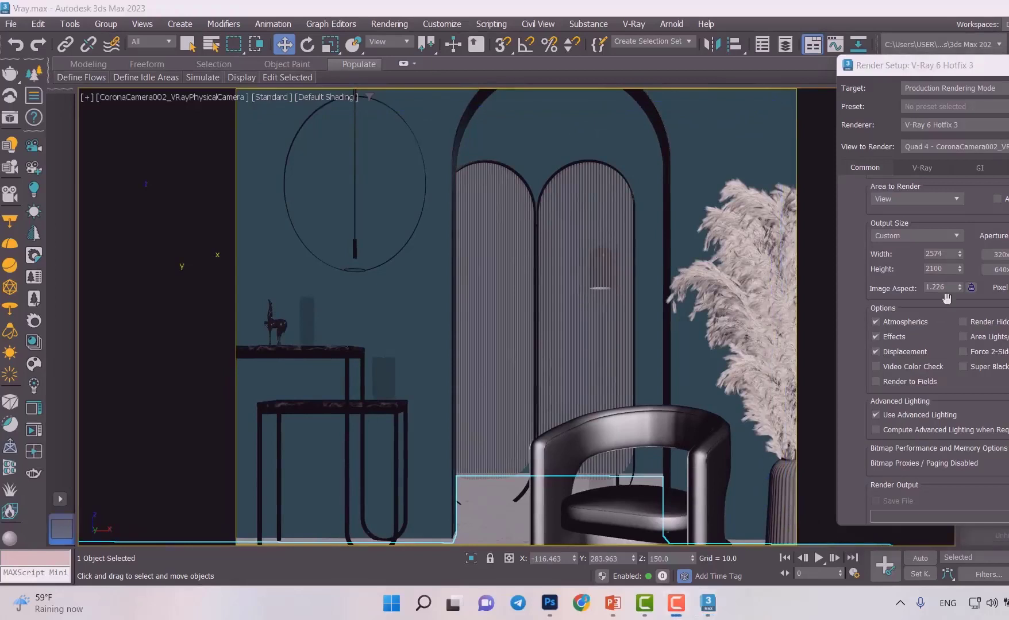
- Try an output width of 500 pixels to see how the camera frame narrows
{"action": "double_click", "coordinate": [937, 254]}
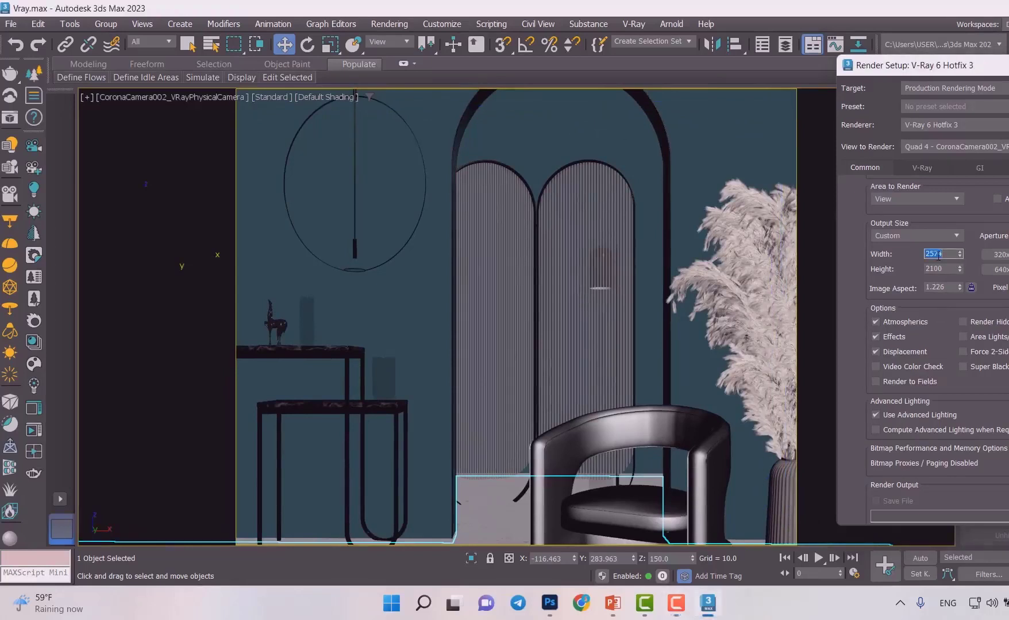
{"action": "type", "text": "1"}
{"action": "type", "text": "500"}
{"action": "key", "text": "Return"}
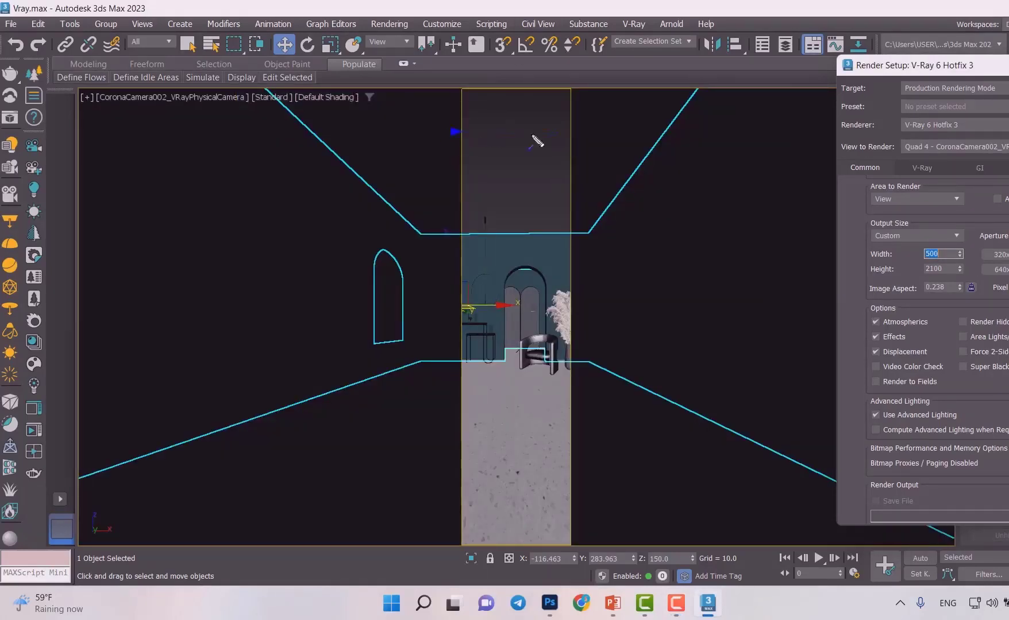
{"action": "left_click", "coordinate": [564, 122]}
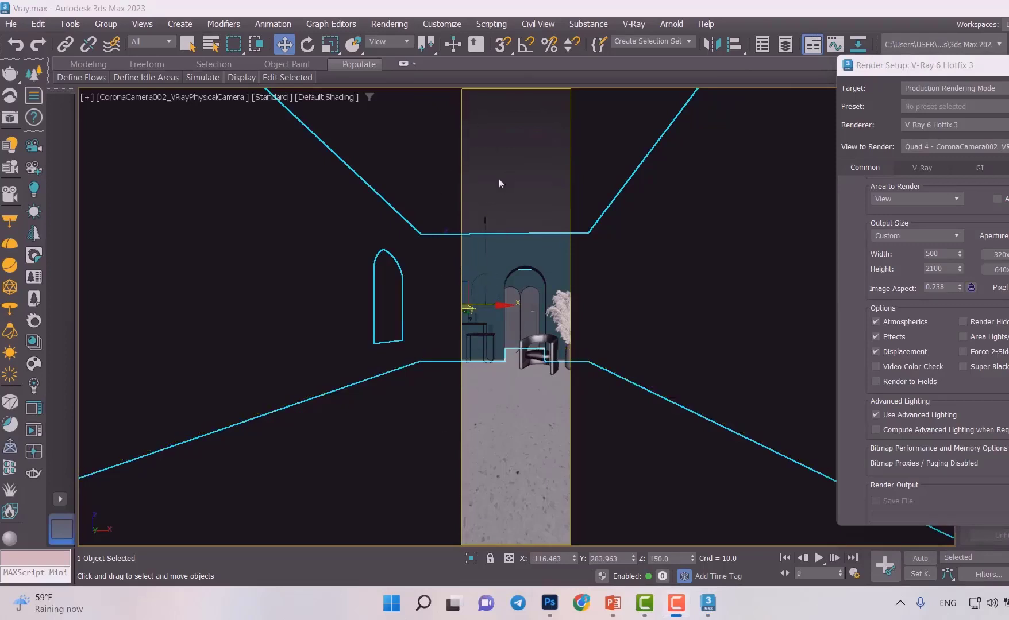
- Compare the camera view with safe frames off and on, leaving the safe frames displayed
{"action": "left_click", "coordinate": [477, 143]}
{"action": "key", "text": "shift+f"}
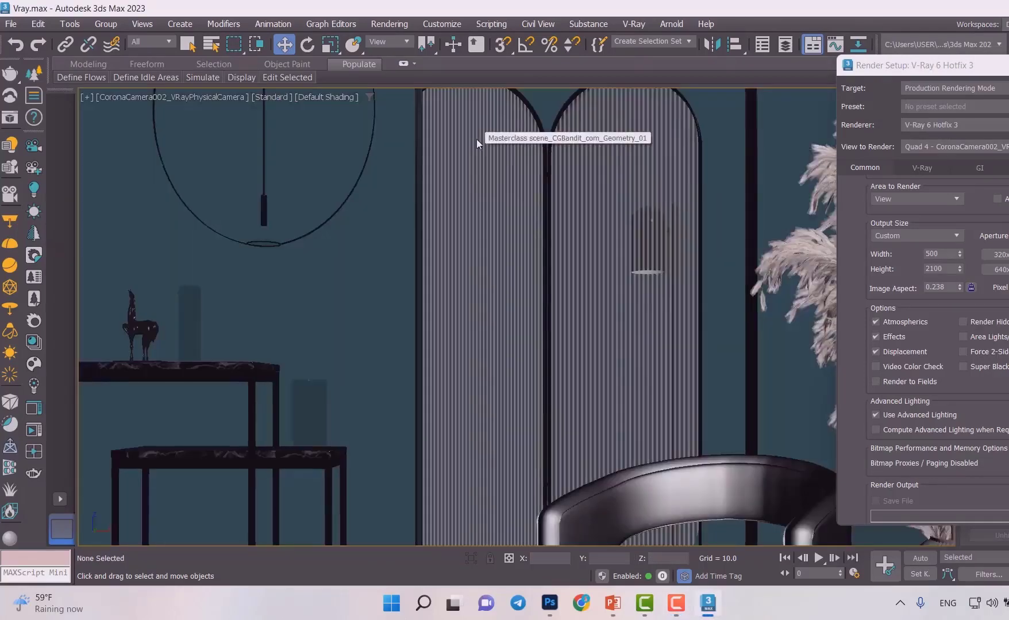
{"action": "key", "text": "shift+f"}
{"action": "key", "text": "shift+f"}
{"action": "key", "text": "shift+f"}
{"action": "key", "text": "shift+f"}
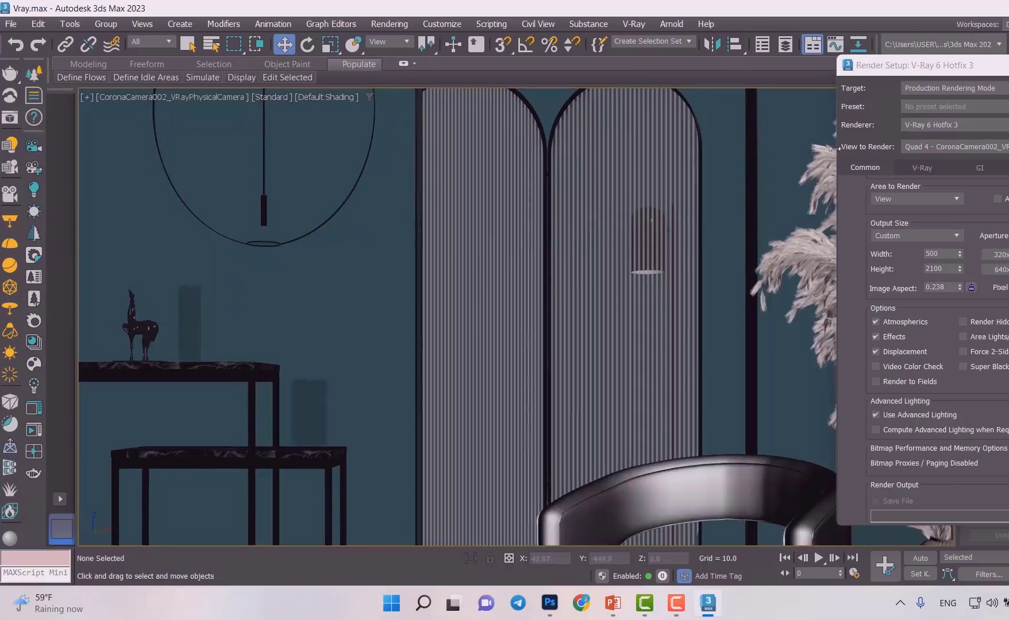
{"action": "left_click_drag", "start_coordinate": [952, 68], "coordinate": [914, 258]}
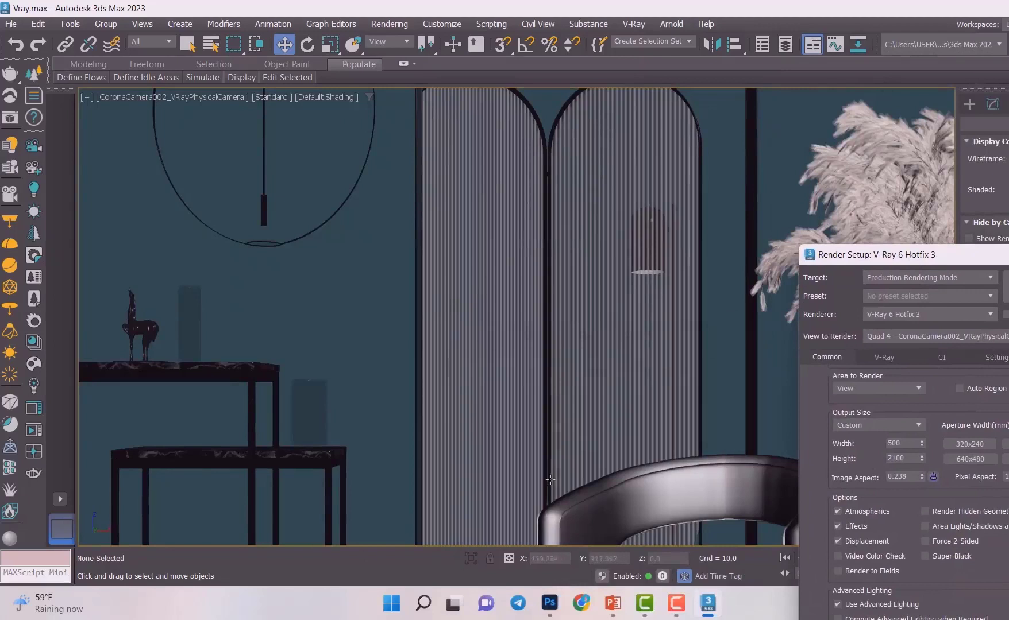
{"action": "left_click", "coordinate": [622, 246]}
{"action": "key", "text": "shift+f"}
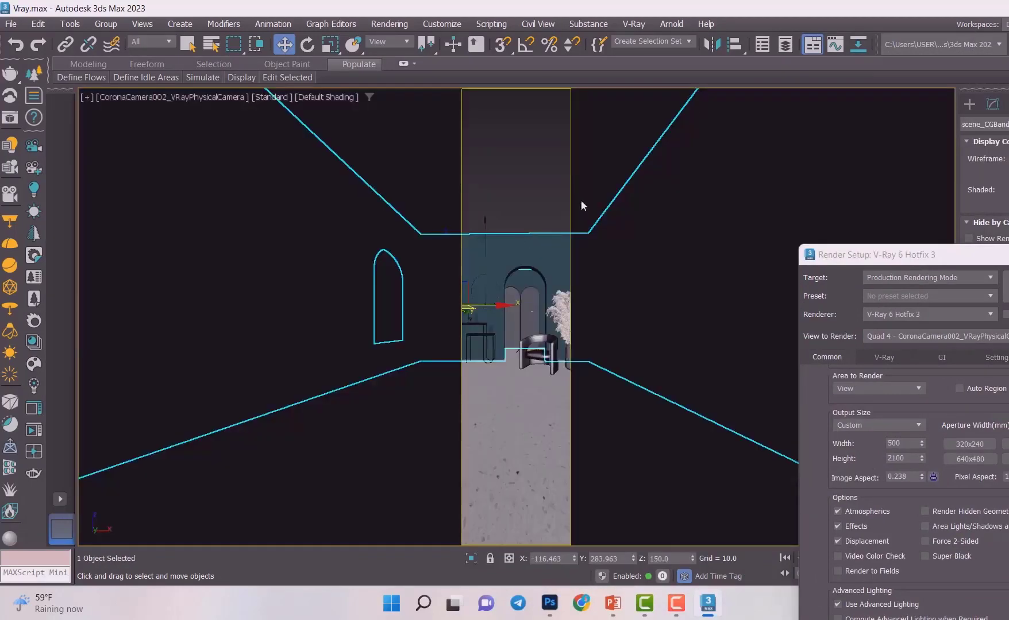
- Set the render output width to 1400 pixels
{"action": "double_click", "coordinate": [907, 444]}
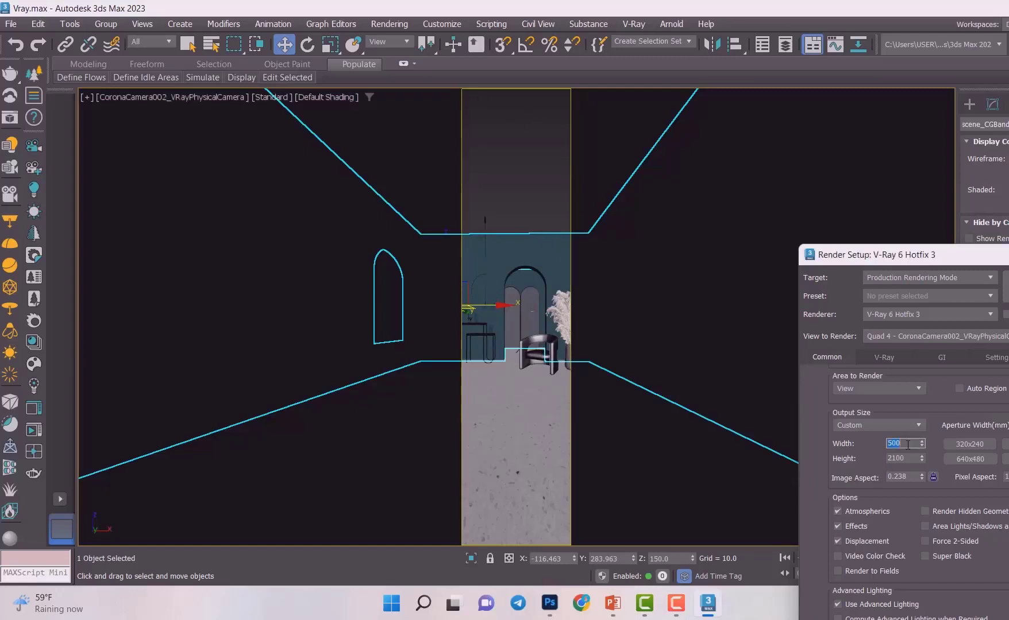
{"action": "type", "text": "14"}
{"action": "key", "text": "Return"}
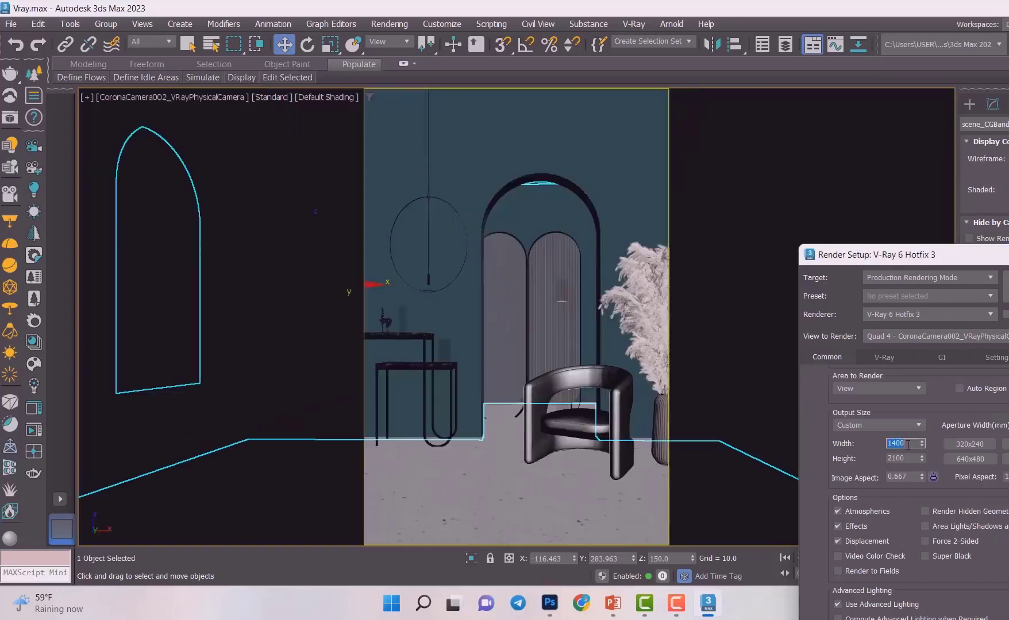
- Lock the image aspect ratio in the render output size and set the width to 800 pixels
{"action": "left_click_drag", "start_coordinate": [844, 257], "coordinate": [787, 106]}
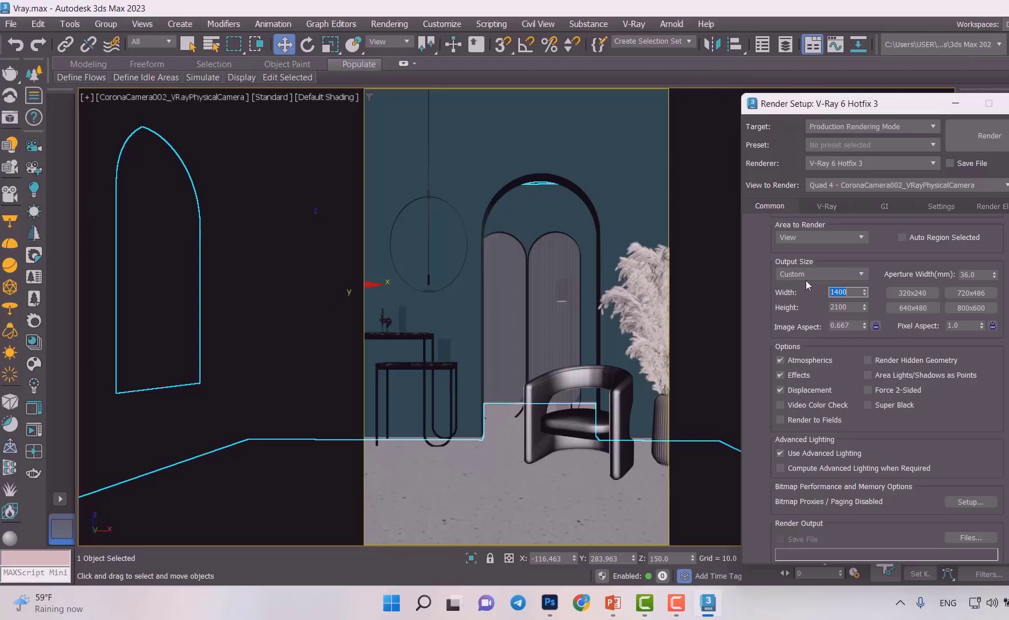
{"action": "left_click", "coordinate": [851, 294]}
{"action": "mouse_move", "coordinate": [865, 293]}
{"action": "left_mouse_down"}
{"action": "mouse_move", "coordinate": [902, 58]}
{"action": "mouse_move", "coordinate": [18, 233]}
{"action": "mouse_move", "coordinate": [903, 165]}
{"action": "mouse_move", "coordinate": [904, 103]}
{"action": "mouse_move", "coordinate": [864, 293]}
{"action": "left_mouse_up"}
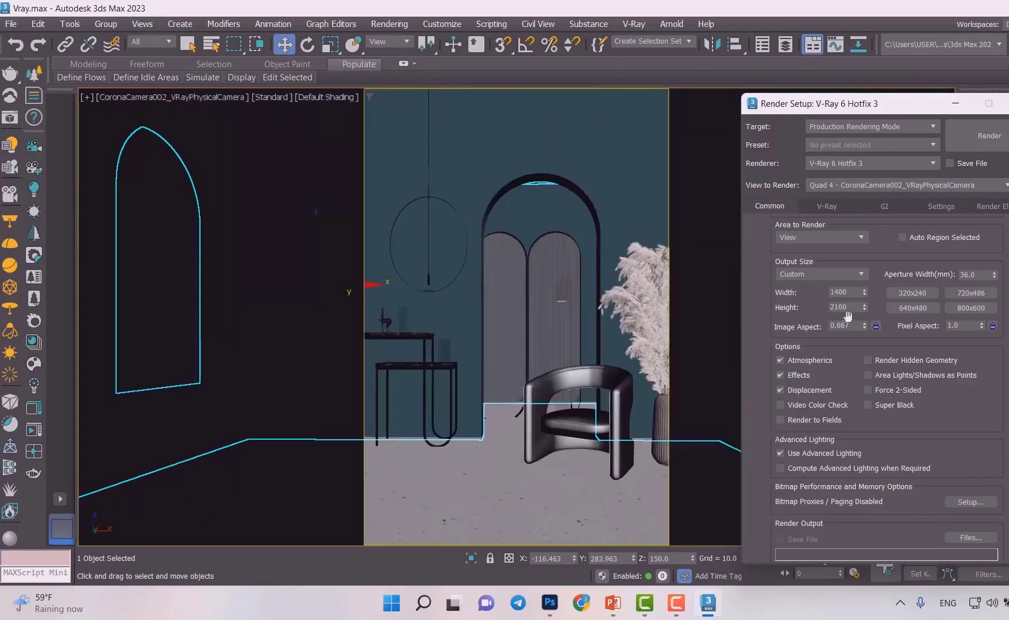
{"action": "double_click", "coordinate": [847, 293]}
{"action": "double_click", "coordinate": [856, 307]}
{"action": "left_click", "coordinate": [875, 327]}
{"action": "mouse_move", "coordinate": [863, 292]}
{"action": "left_mouse_down"}
{"action": "mouse_move", "coordinate": [877, 189]}
{"action": "mouse_move", "coordinate": [953, 229]}
{"action": "mouse_move", "coordinate": [919, 275]}
{"action": "mouse_move", "coordinate": [863, 294]}
{"action": "left_mouse_up"}
{"action": "type", "text": "800"}
{"action": "key", "text": "Return"}
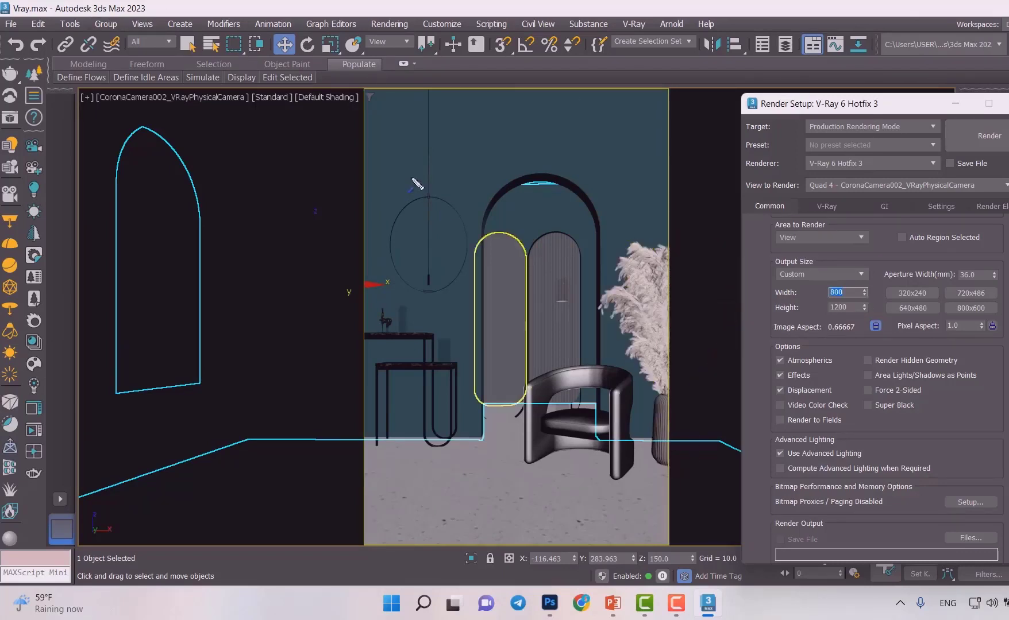
- Try an output width of 8000 pixels and mark the camera frame's edges to check its proportions
{"action": "left_click", "coordinate": [834, 290]}
{"action": "type", "text": "0"}
{"action": "key", "text": "Return"}
{"action": "left_click_drag", "start_coordinate": [396, 138], "coordinate": [672, 143]}
{"action": "mouse_move", "coordinate": [661, 102]}
{"action": "left_mouse_down"}
{"action": "mouse_move", "coordinate": [653, 91]}
{"action": "mouse_move", "coordinate": [648, 385]}
{"action": "mouse_move", "coordinate": [666, 556]}
{"action": "left_mouse_up"}
{"action": "key", "text": "Escape"}
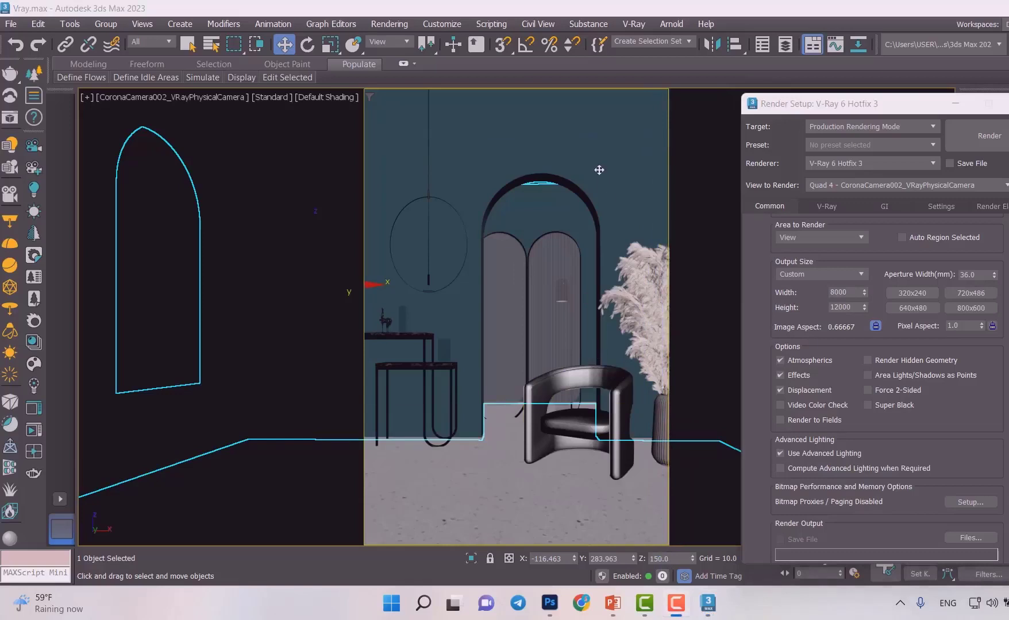
- Set the render output width to 1000 pixels with the aspect locked and start rendering the camera view
{"action": "double_click", "coordinate": [849, 293]}
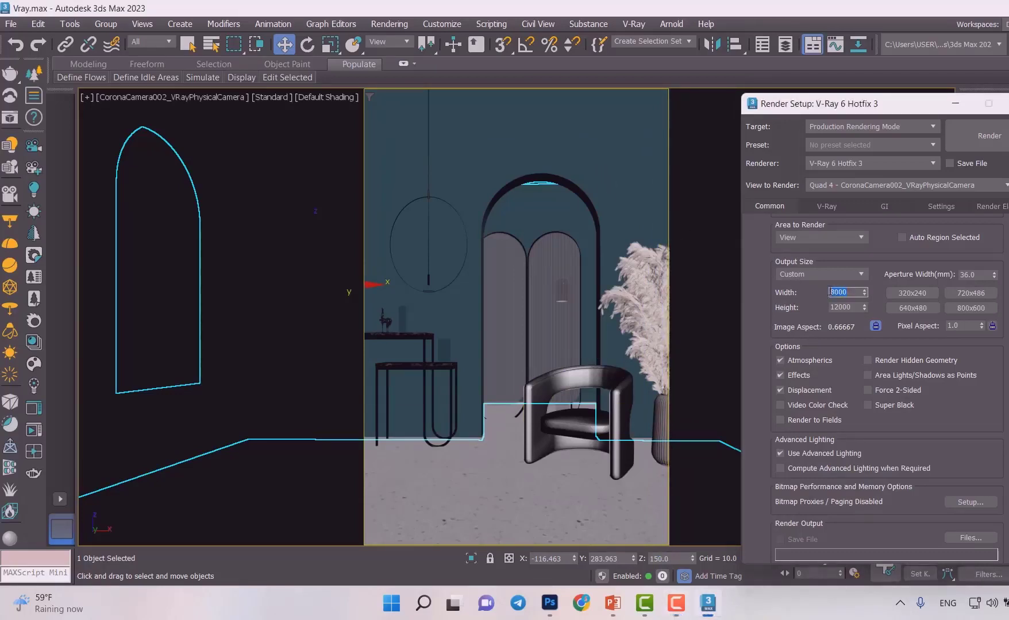
{"action": "left_click", "coordinate": [864, 295]}
{"action": "left_click", "coordinate": [858, 293]}
{"action": "type", "text": "1000"}
{"action": "left_click", "coordinate": [990, 137]}
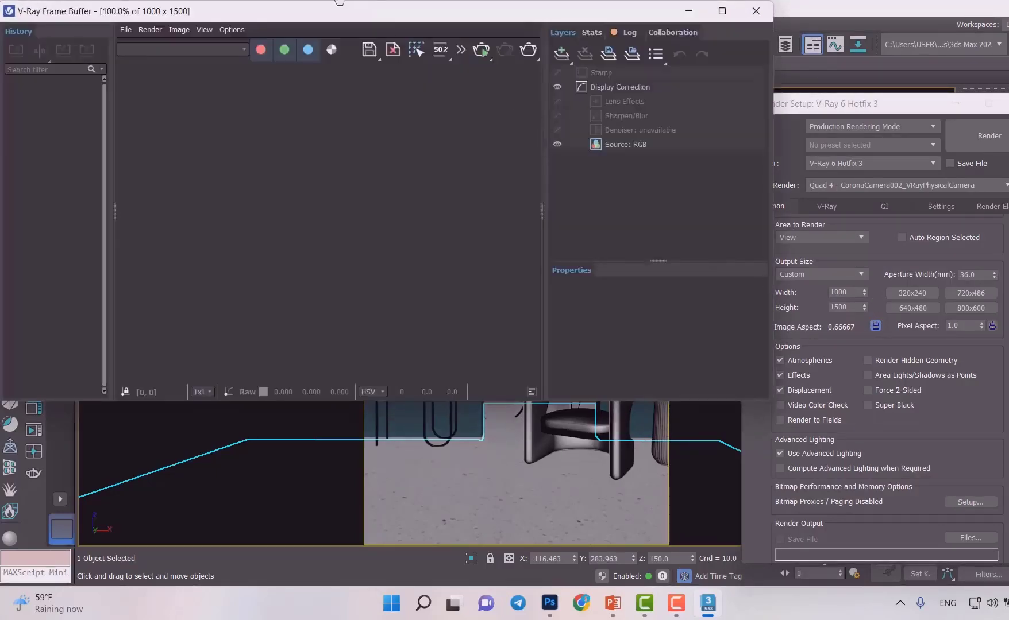
- Inspect the whole image in the frame buffer while it renders, and stop the render
{"action": "left_click_drag", "start_coordinate": [381, 13], "coordinate": [463, 72]}
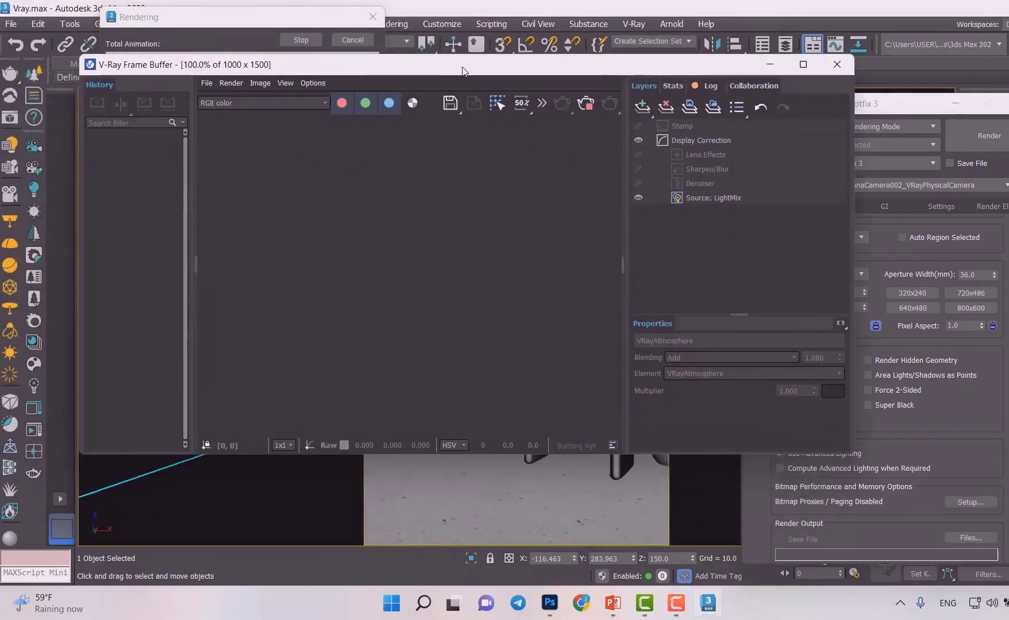
{"action": "scroll", "coordinate": [468, 202], "scroll_direction": "up", "scroll_amount": 1}
{"action": "scroll", "coordinate": [477, 203], "scroll_direction": "up", "scroll_amount": 1}
{"action": "scroll", "coordinate": [495, 223], "scroll_direction": "down", "scroll_amount": 4}
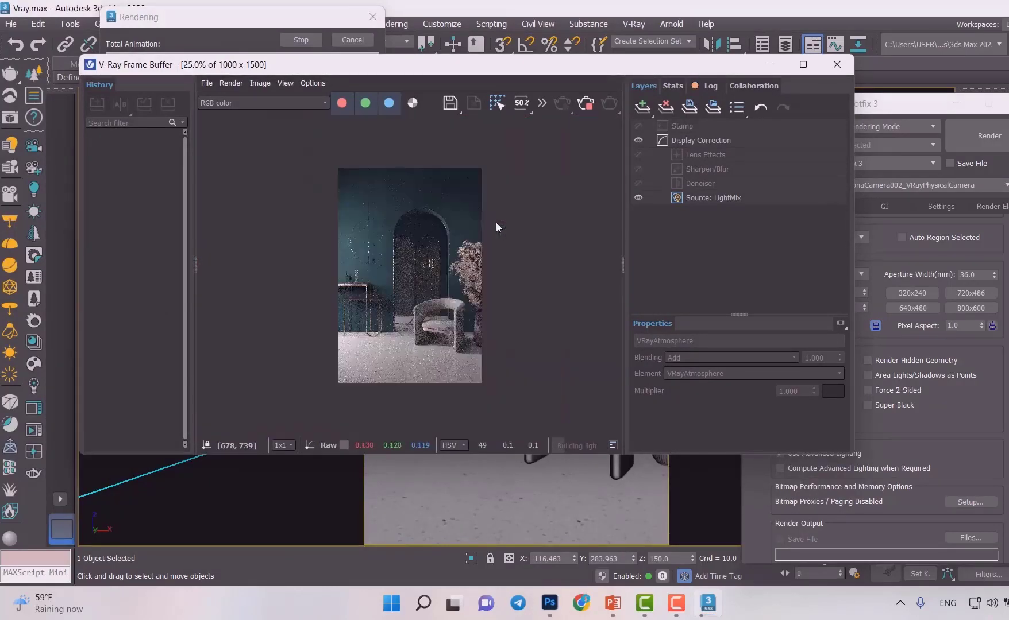
{"action": "scroll", "coordinate": [496, 222], "scroll_direction": "up", "scroll_amount": 1}
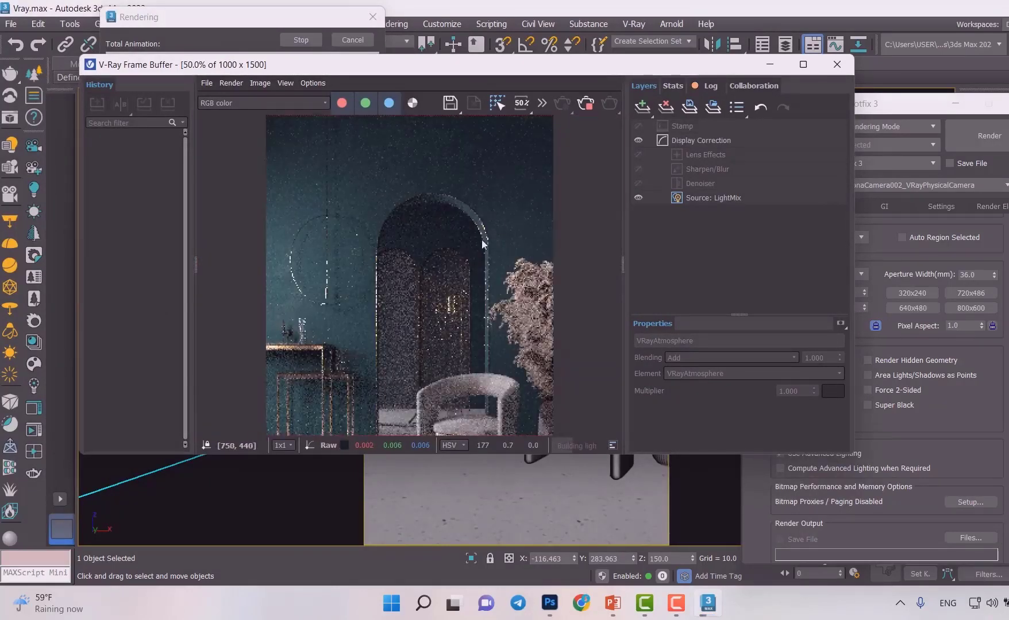
{"action": "scroll", "coordinate": [441, 301], "scroll_direction": "down", "scroll_amount": 1}
{"action": "scroll", "coordinate": [441, 301], "scroll_direction": "up", "scroll_amount": 1}
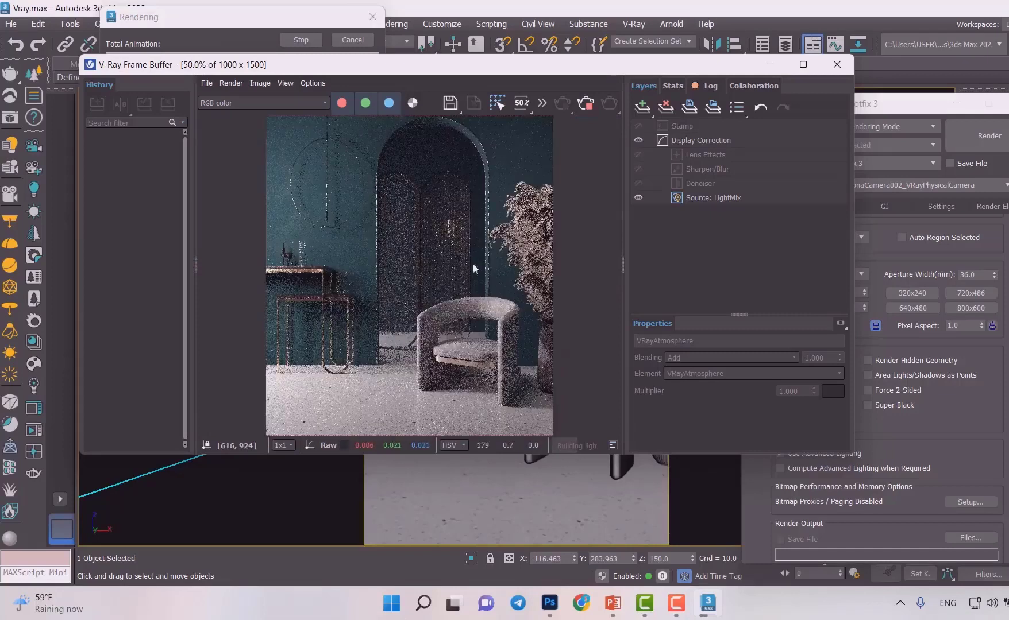
{"action": "left_click", "coordinate": [585, 107]}
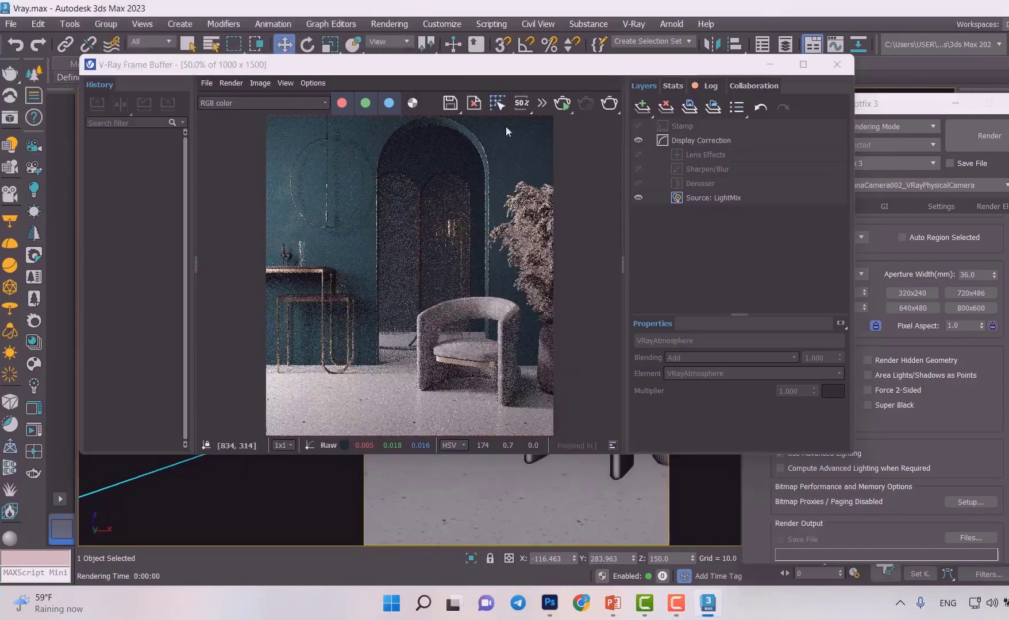
- Save the rendered image to the Desktop as a JPEG named 123 with quality 100 and smoothing 0
{"action": "left_click", "coordinate": [449, 104]}
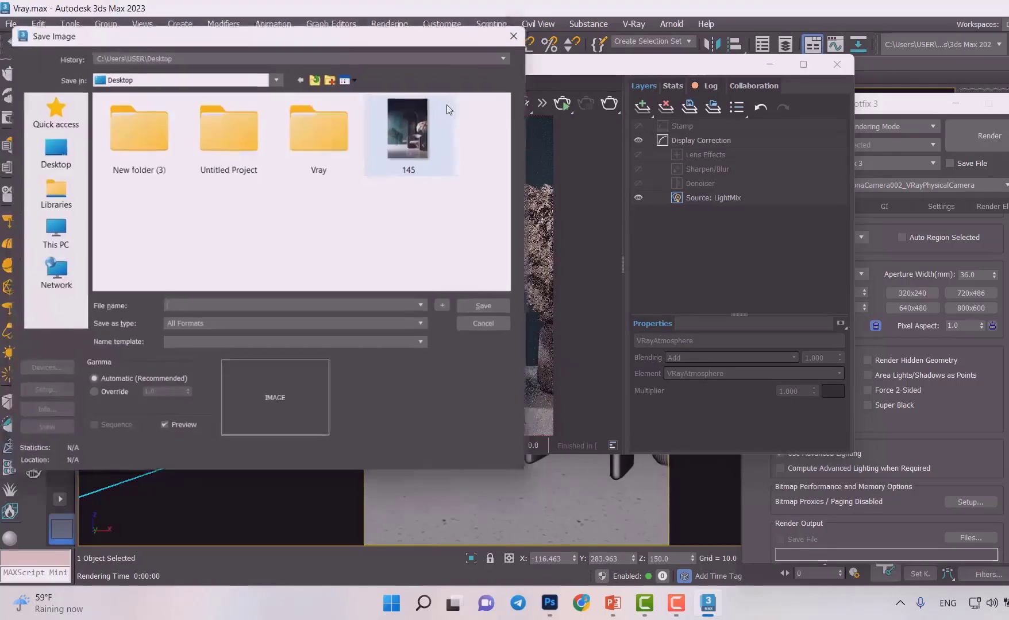
{"action": "left_click", "coordinate": [233, 312]}
{"action": "type", "text": "123"}
{"action": "left_click", "coordinate": [224, 325]}
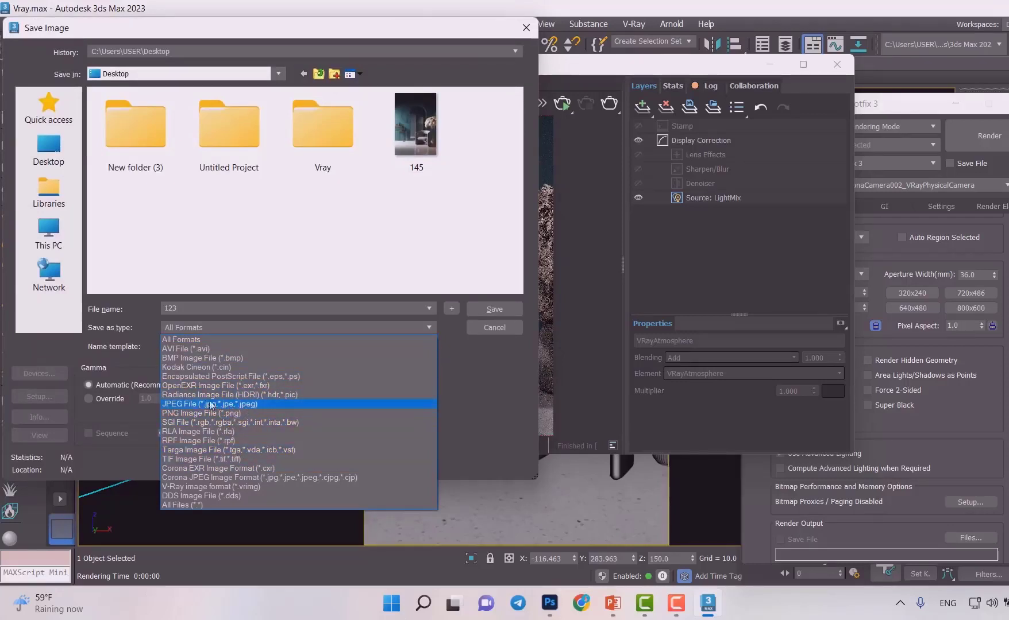
{"action": "left_click", "coordinate": [255, 405]}
{"action": "left_click", "coordinate": [506, 308]}
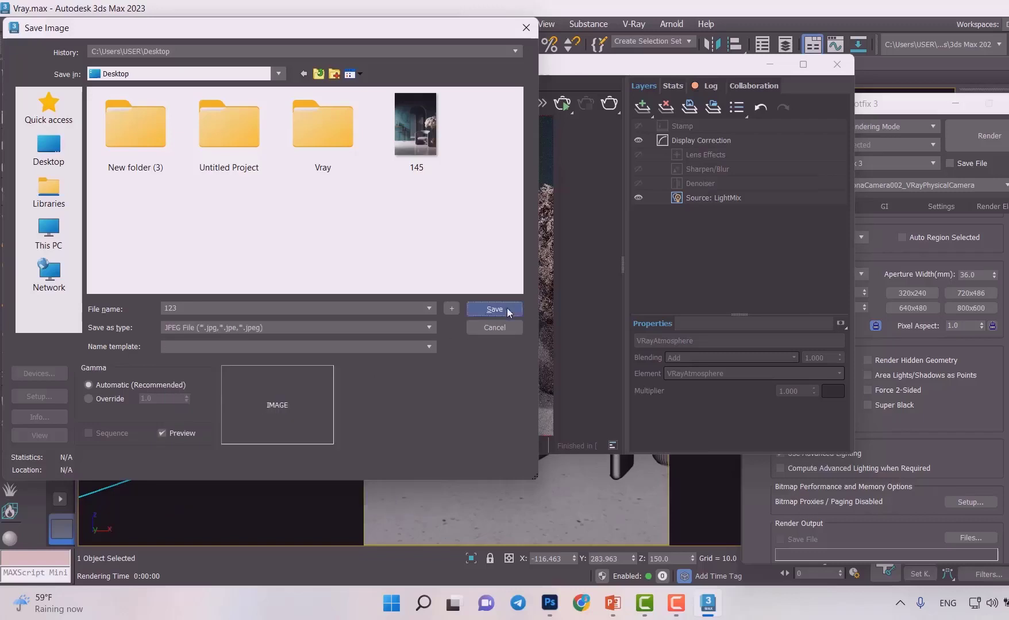
{"action": "mouse_move", "coordinate": [356, 215]}
{"action": "left_mouse_down"}
{"action": "mouse_move", "coordinate": [251, 213]}
{"action": "mouse_move", "coordinate": [356, 214]}
{"action": "left_mouse_up"}
{"action": "left_click_drag", "start_coordinate": [196, 299], "coordinate": [310, 296]}
{"action": "left_click_drag", "start_coordinate": [243, 298], "coordinate": [140, 297]}
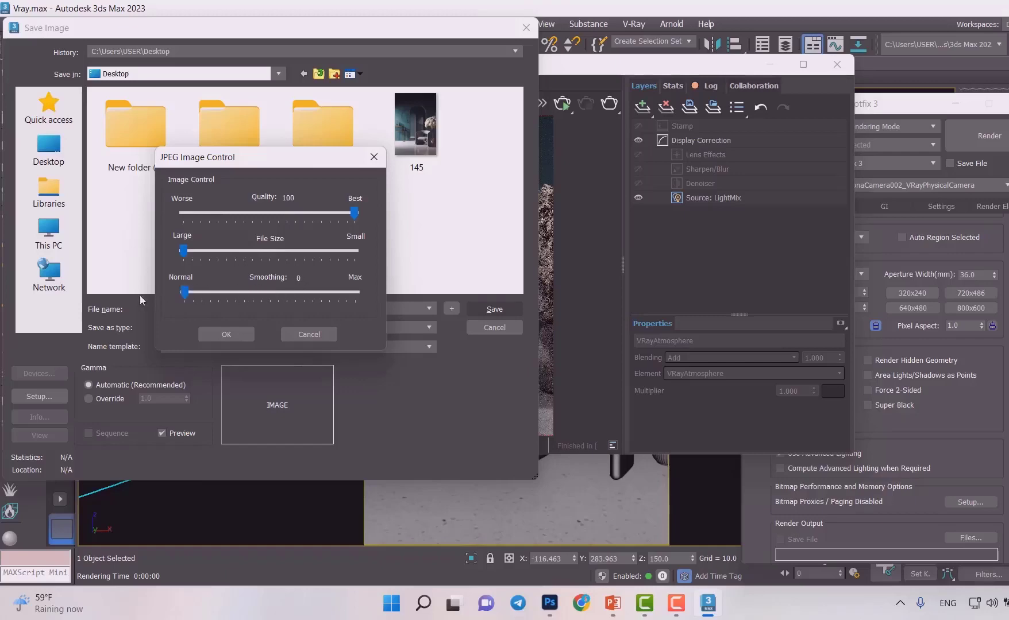
{"action": "left_click", "coordinate": [232, 336]}
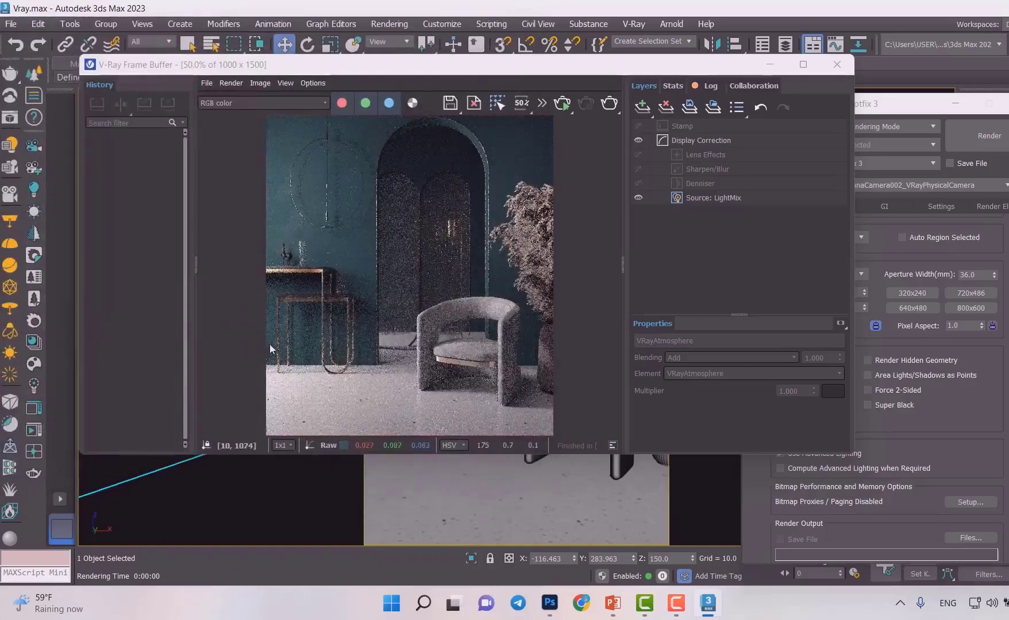
- Switch to Photoshop and open the saved render 123 from the Desktop
{"action": "left_click", "coordinate": [549, 603]}
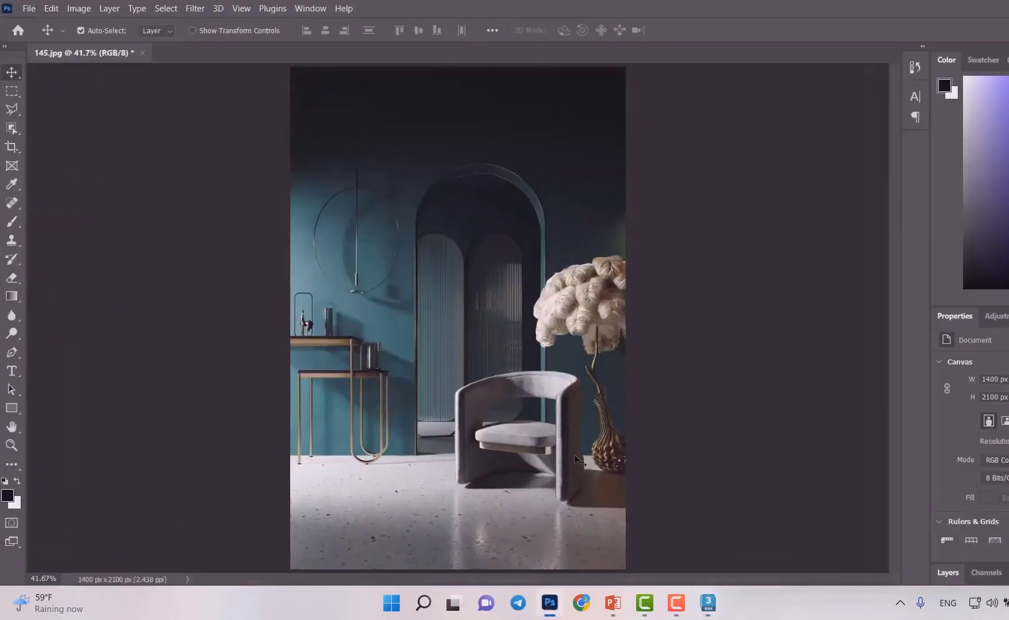
{"action": "key", "text": "ctrl+o"}
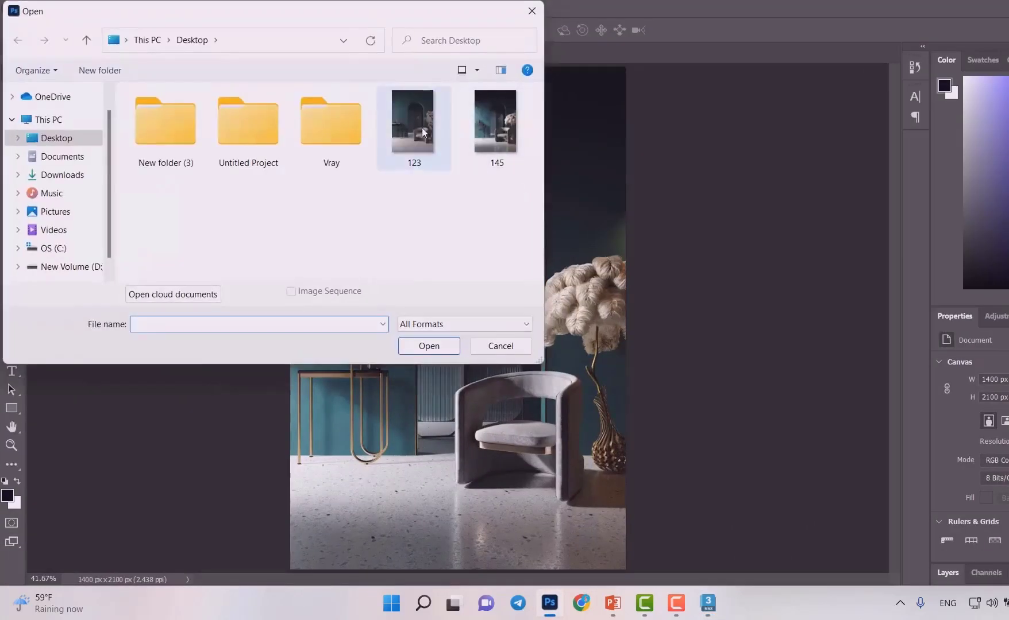
{"action": "left_click", "coordinate": [421, 128]}
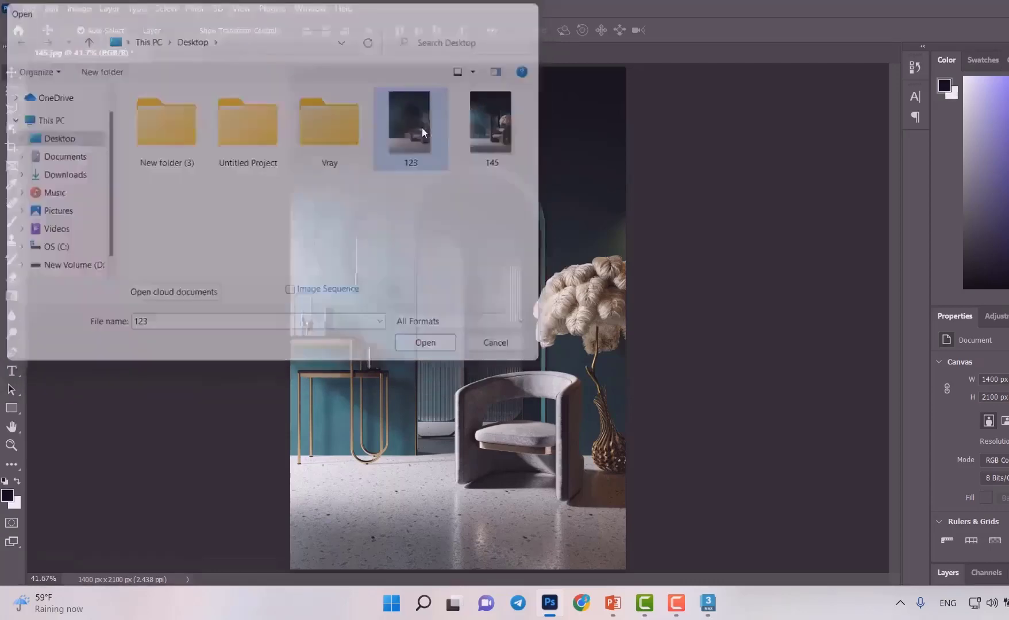
- Examine the render's image size in pixels and in centimeters along with its resolution, leaving the size unchanged
{"action": "key", "text": "ctrl"}
{"action": "key", "text": "ctrl+alt+i"}
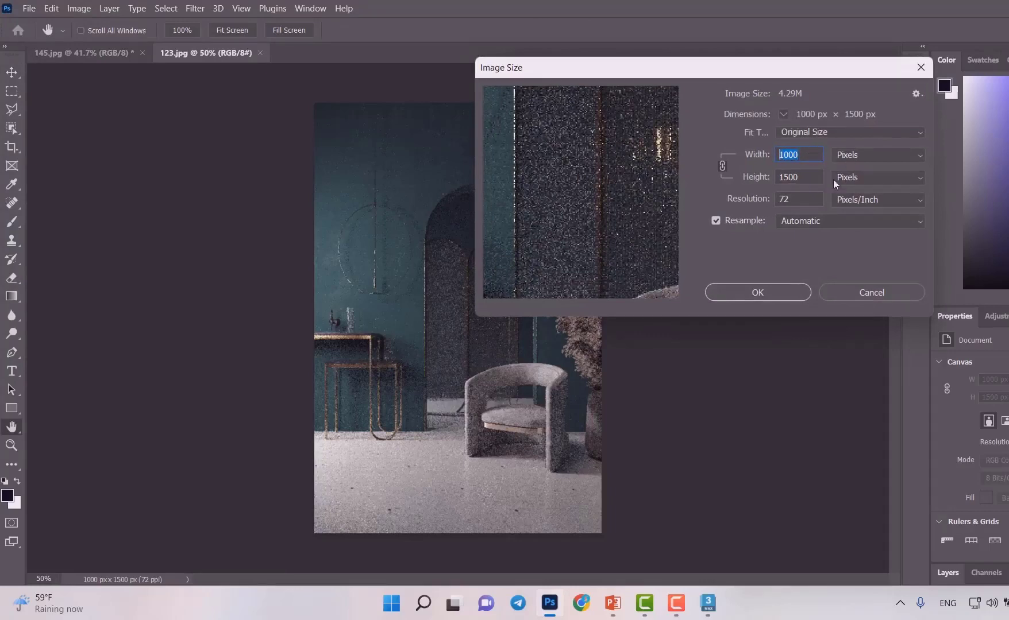
{"action": "left_click_drag", "start_coordinate": [798, 177], "coordinate": [774, 200]}
{"action": "left_click", "coordinate": [888, 156]}
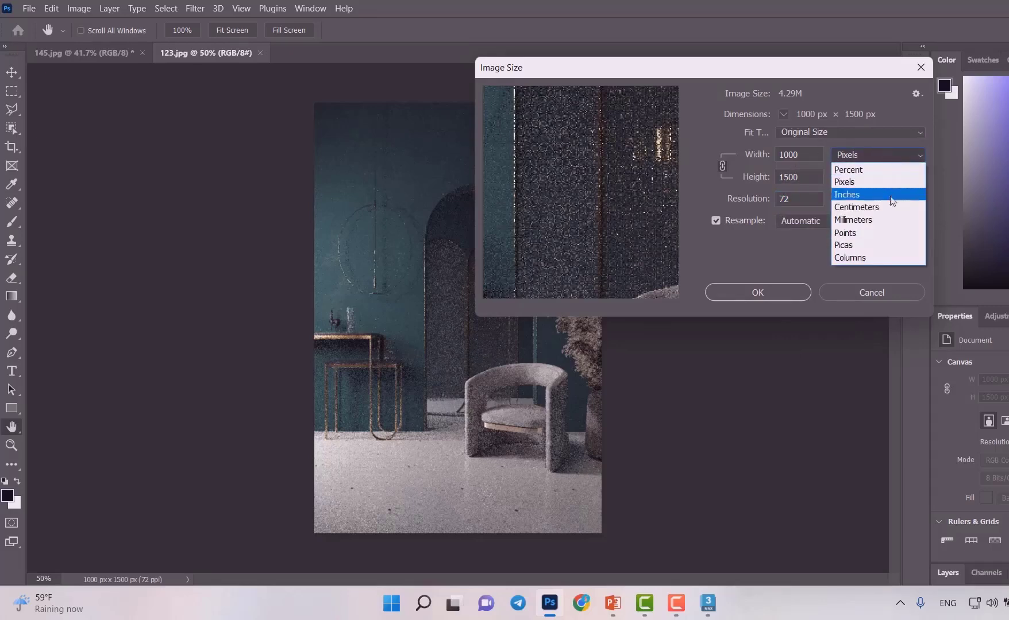
{"action": "left_click", "coordinate": [892, 208]}
{"action": "left_click_drag", "start_coordinate": [808, 155], "coordinate": [777, 155]}
{"action": "key", "text": "Tab"}
{"action": "key", "text": "Tab"}
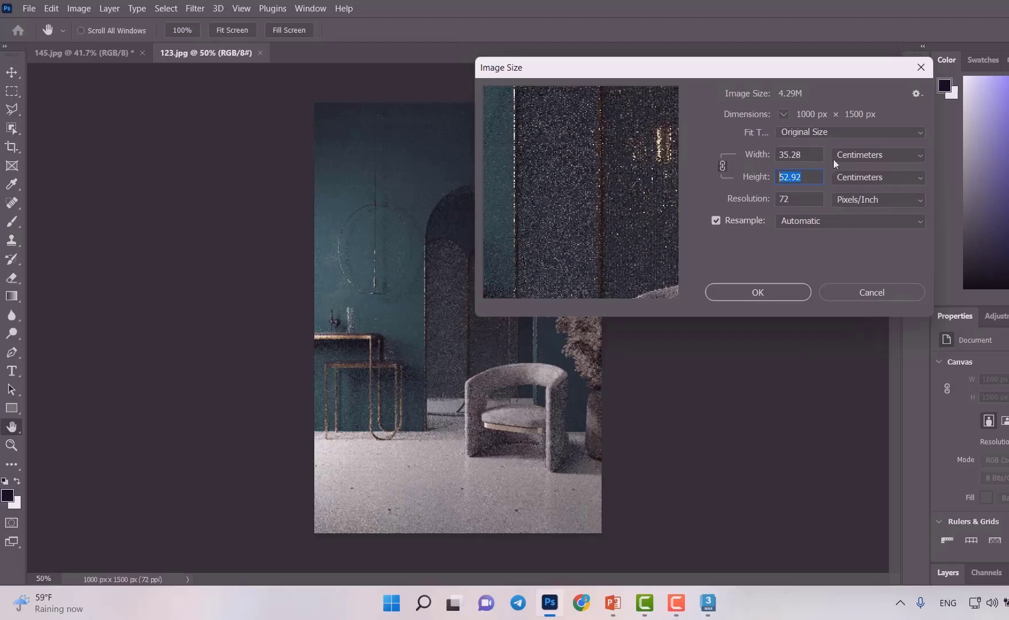
{"action": "left_click", "coordinate": [803, 154]}
{"action": "left_click_drag", "start_coordinate": [805, 155], "coordinate": [779, 155]}
{"action": "left_click", "coordinate": [873, 293]}
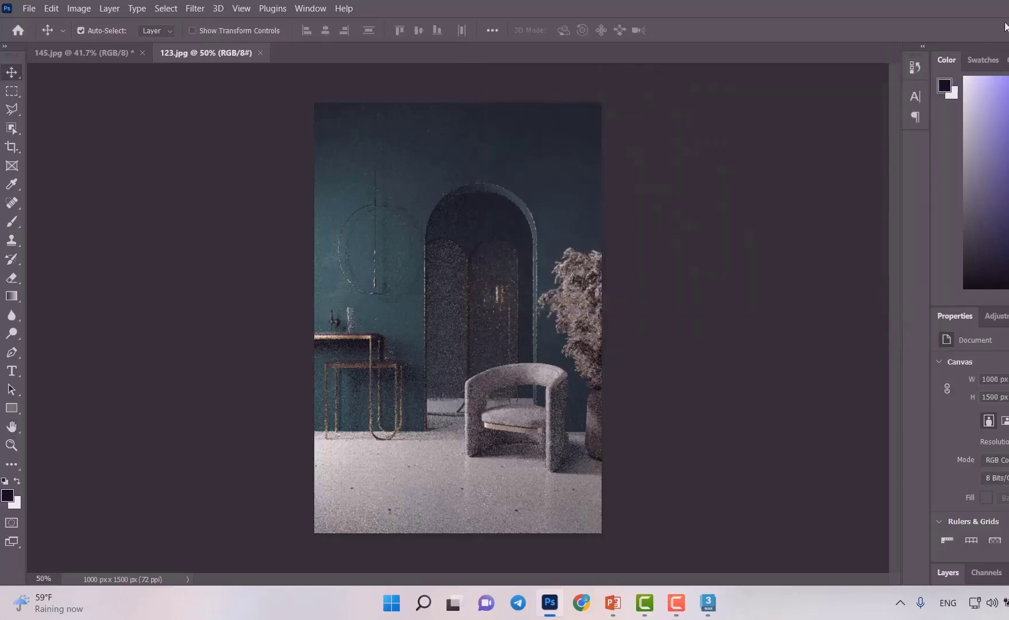
- Switch back to 3ds Max, close the frame buffer, and try the 320x240 and 640x480 output size presets
{"action": "key", "text": "alt+Tab"}
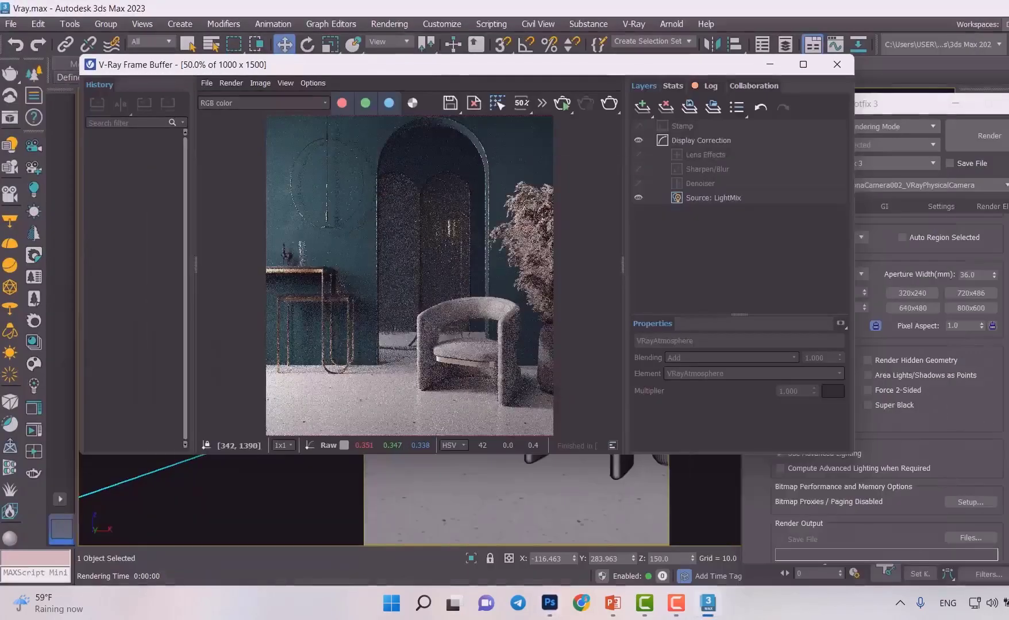
{"action": "left_click", "coordinate": [836, 65]}
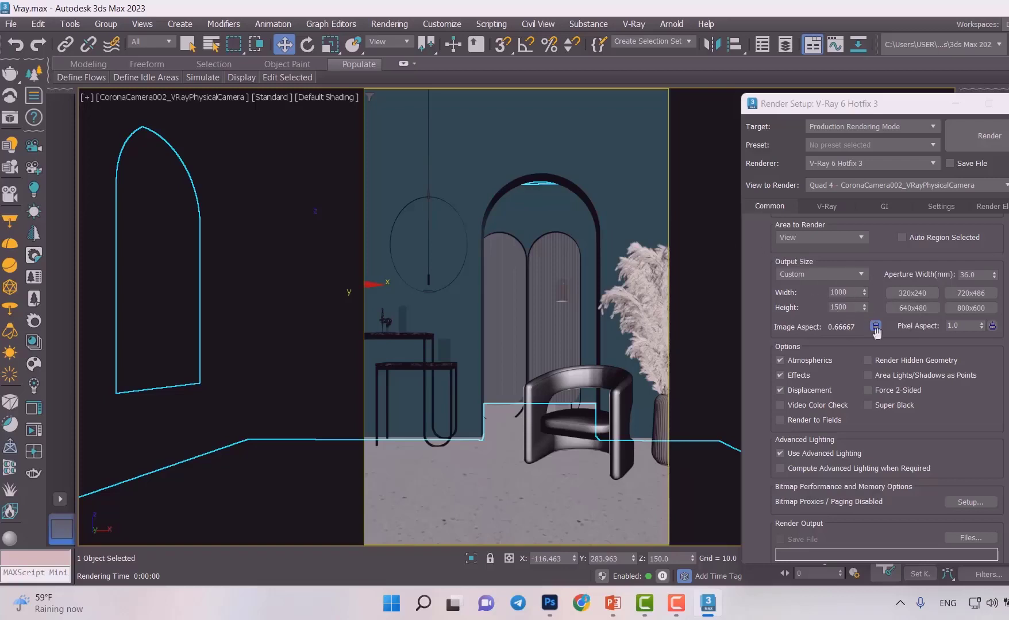
{"action": "left_click", "coordinate": [917, 294]}
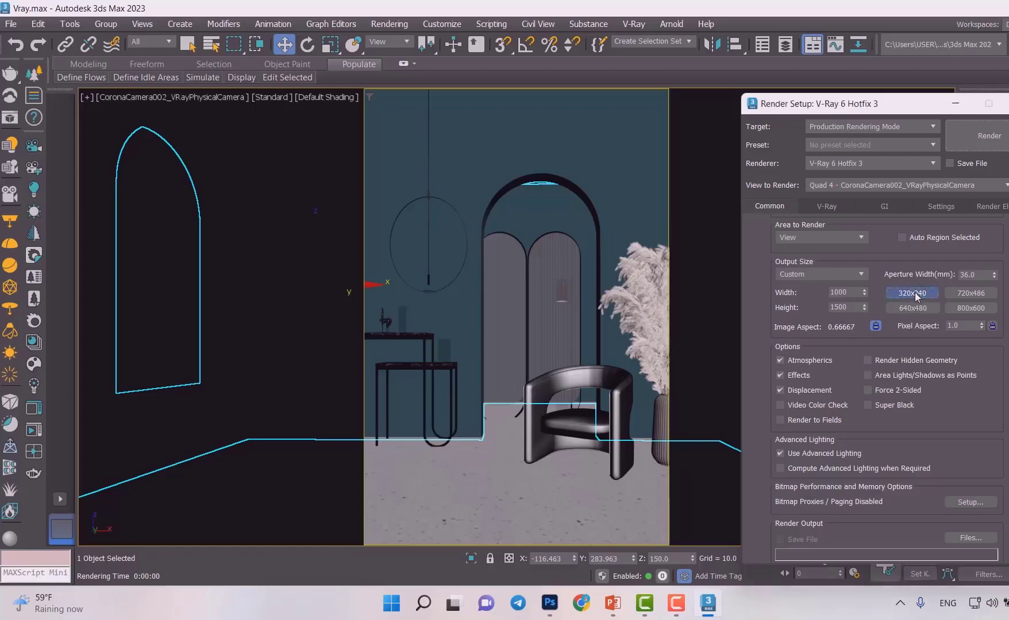
{"action": "left_click_drag", "start_coordinate": [863, 105], "coordinate": [930, 53]}
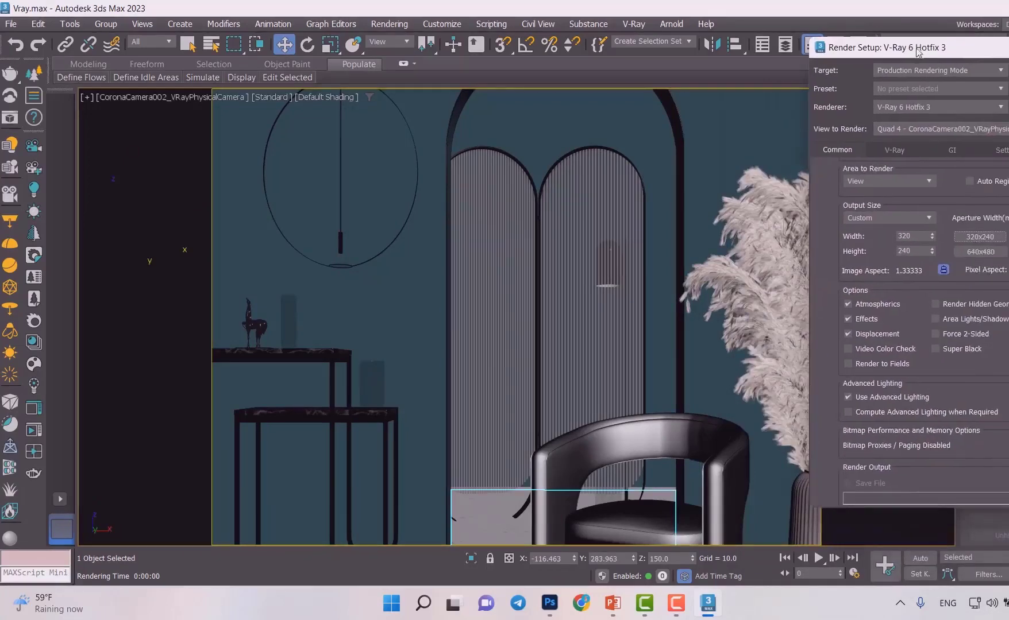
{"action": "left_click", "coordinate": [987, 251]}
- Try the 35mm Anamorphic (2.35:1) (Squeezed) output size preset and clear the view of the camera frame
{"action": "left_click", "coordinate": [926, 221]}
{"action": "left_click", "coordinate": [899, 242]}
{"action": "left_click", "coordinate": [885, 218]}
{"action": "left_click", "coordinate": [888, 277]}
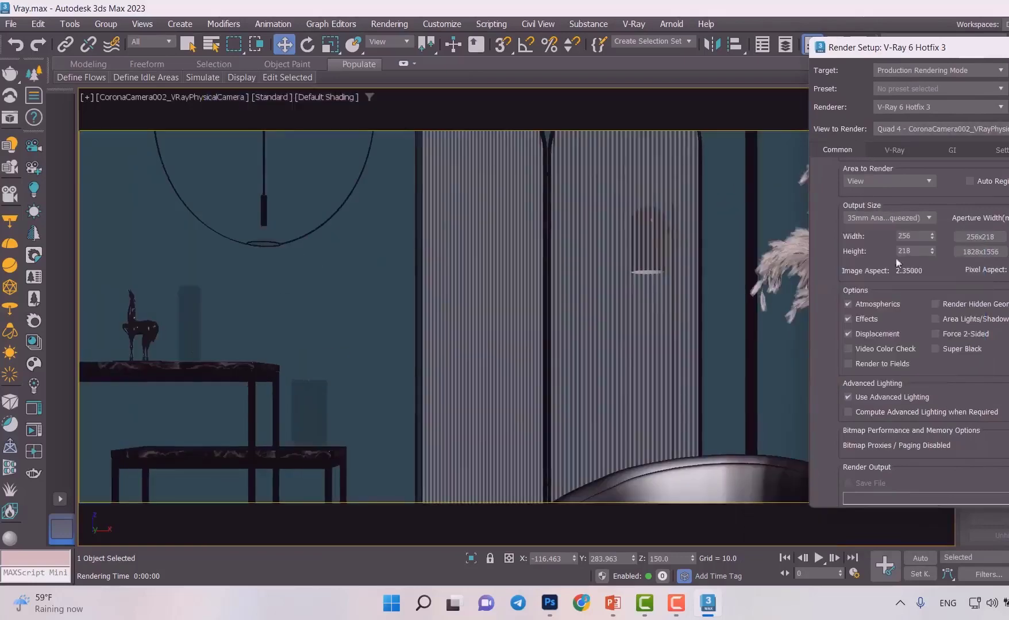
{"action": "left_click_drag", "start_coordinate": [872, 47], "coordinate": [893, 77]}
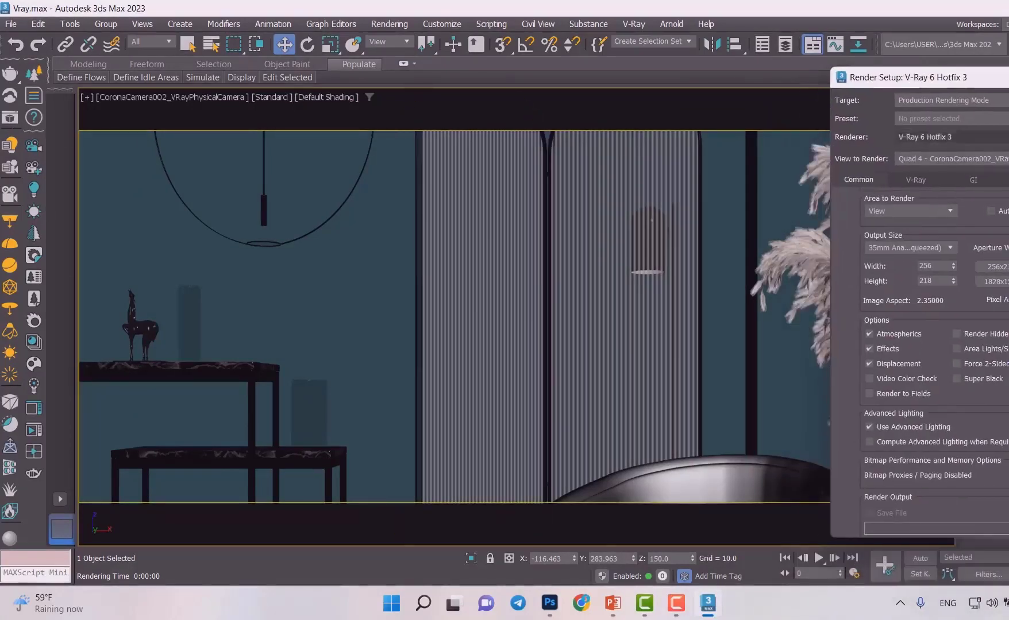
- Render the camera view at 256 x 218, inspect the resulting framing, and put the frame buffer away
{"action": "key", "text": "shift+q"}
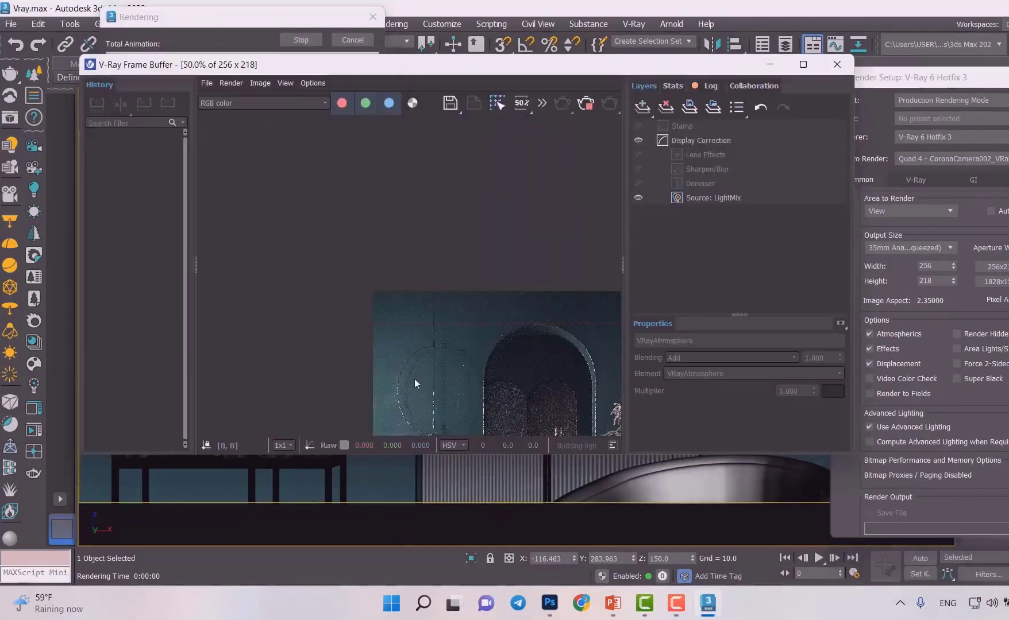
{"action": "scroll", "coordinate": [466, 315], "scroll_direction": "down", "scroll_amount": 2}
{"action": "scroll", "coordinate": [418, 280], "scroll_direction": "up", "scroll_amount": 4}
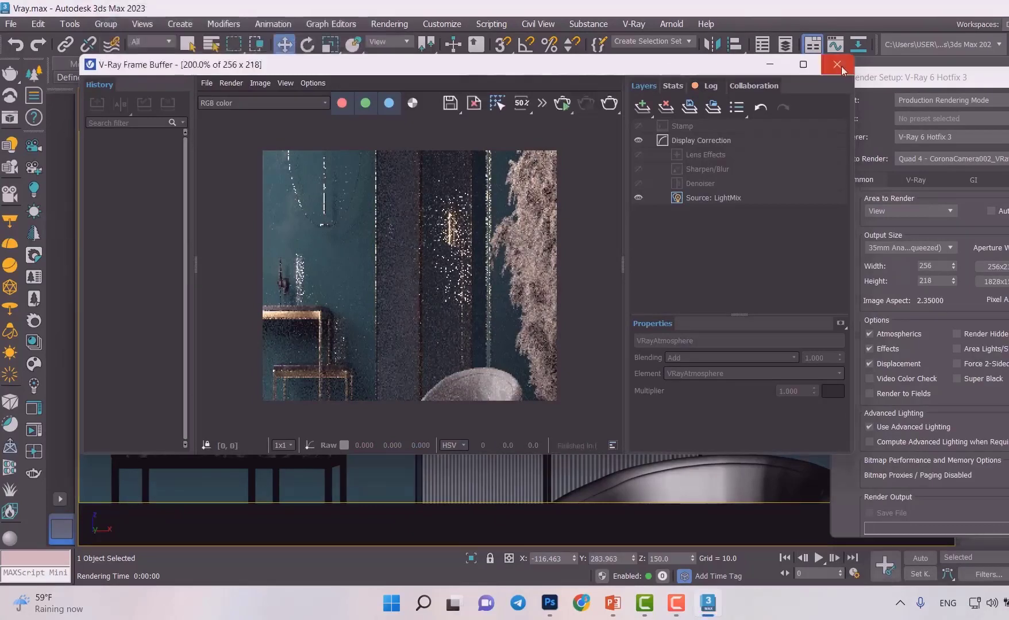
{"action": "left_click", "coordinate": [770, 65]}
- Try the 70mm IMAX (cine) output size preset and bring the whole Render Setup window into view
{"action": "left_click", "coordinate": [911, 248]}
{"action": "left_click", "coordinate": [914, 344]}
{"action": "left_click_drag", "start_coordinate": [946, 77], "coordinate": [707, 70]}
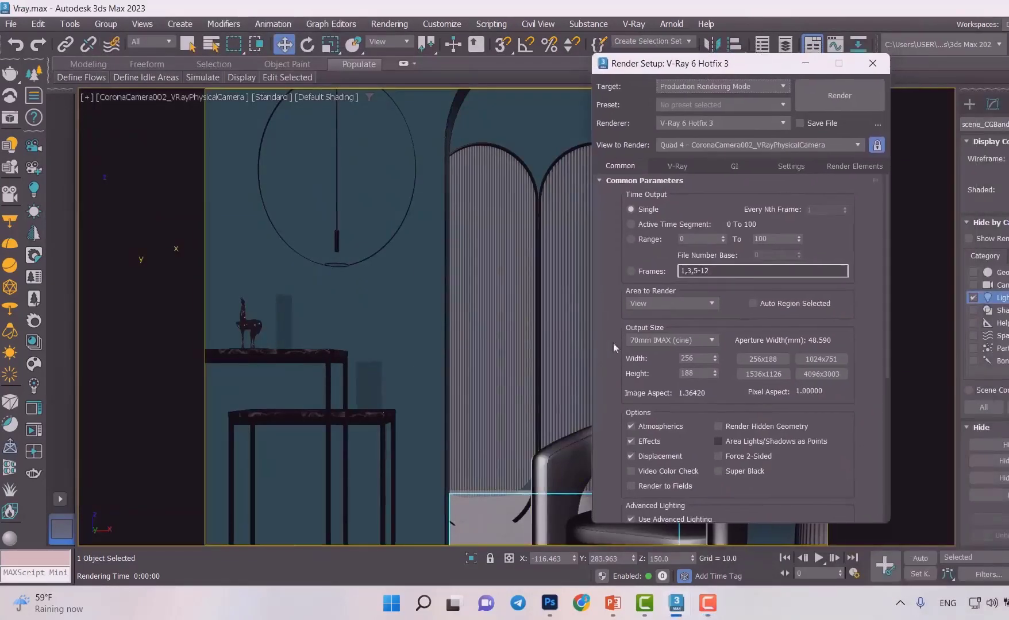
- Return the output size preset to Custom and close the Render Setup window
{"action": "left_click", "coordinate": [652, 343]}
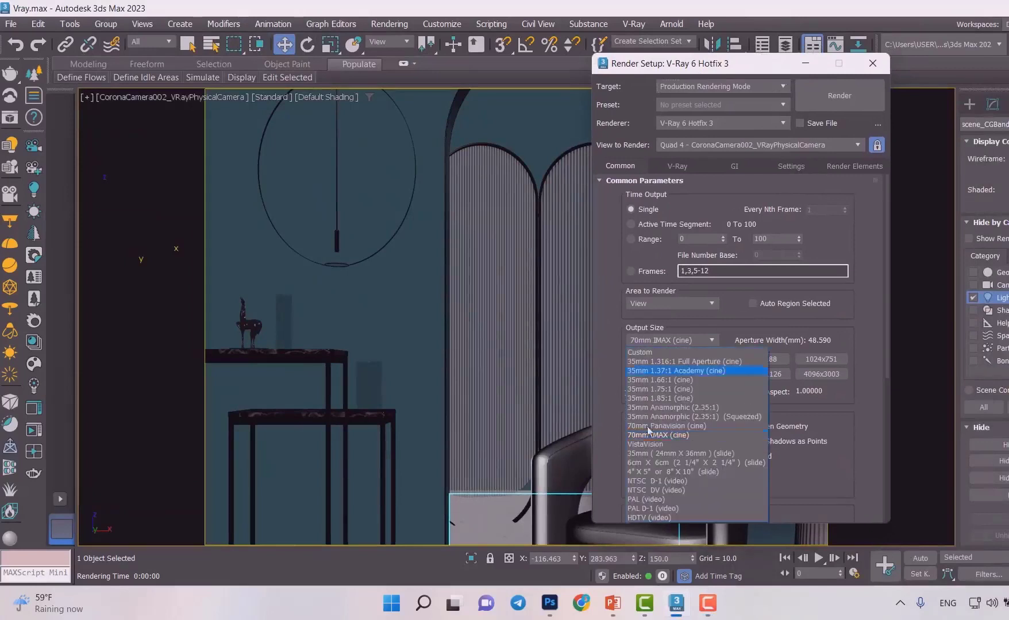
{"action": "left_click", "coordinate": [649, 352]}
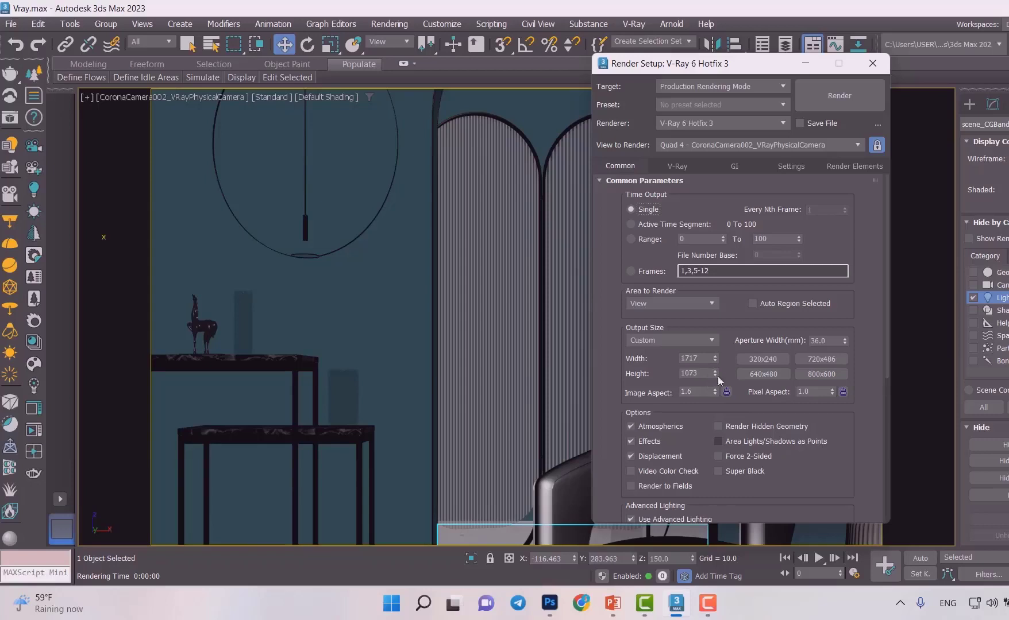
{"action": "left_click", "coordinate": [872, 63]}
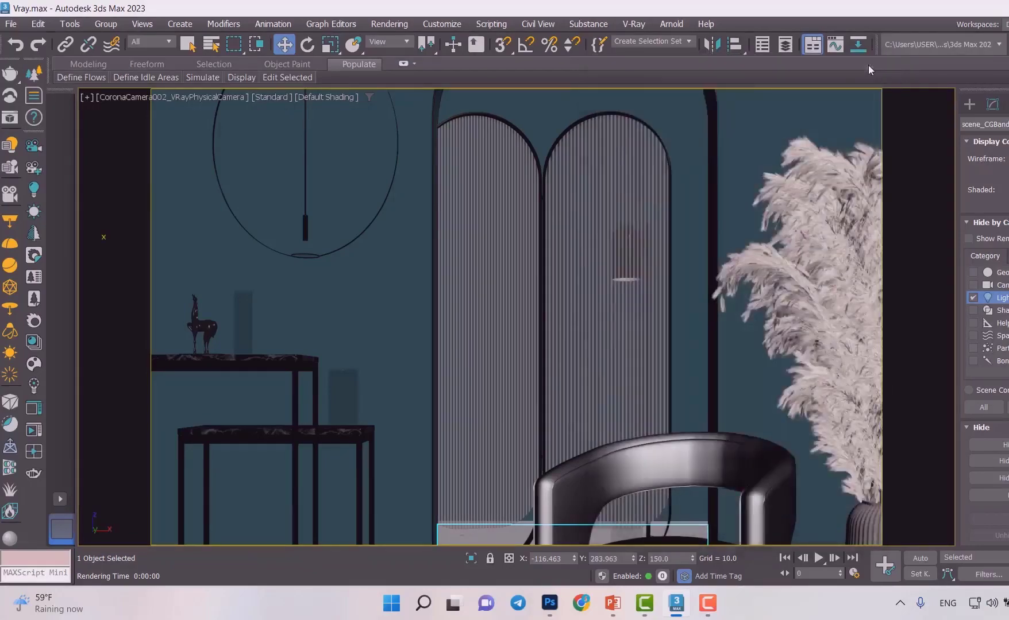